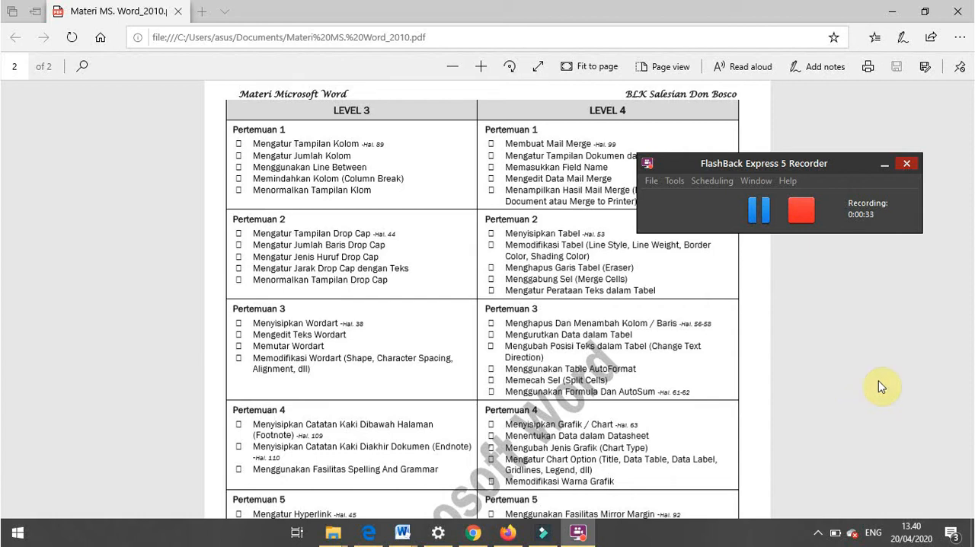
- Review the Level 3 and Level 4 lesson topics in the Microsoft Word syllabus PDF
drag(969, 364, 971, 449)
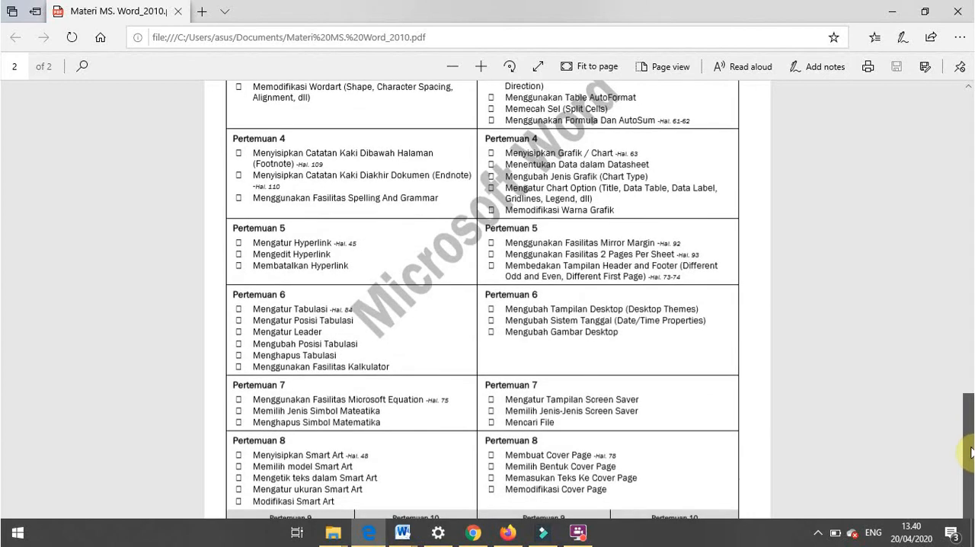
scroll(972, 446, down, 1)
drag(970, 437, 957, 332)
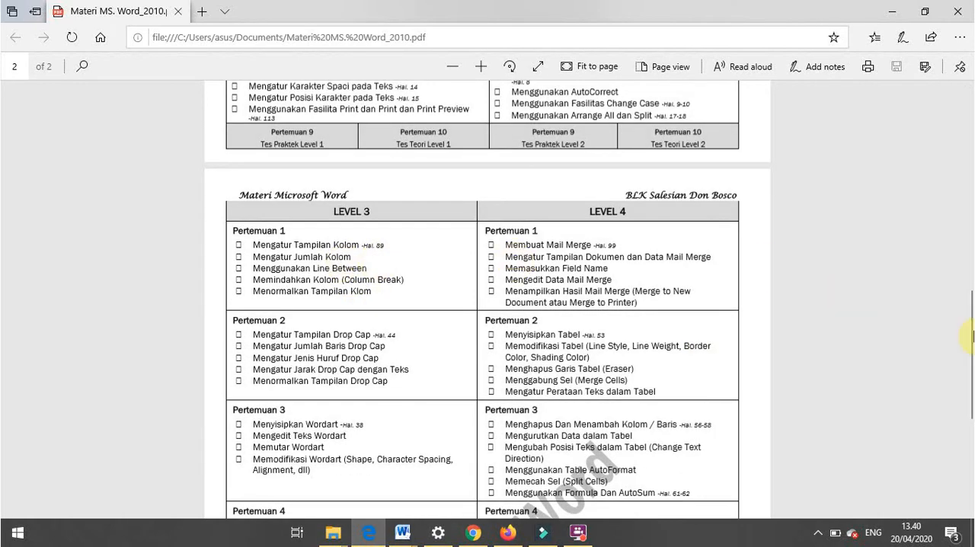
drag(971, 331, 972, 347)
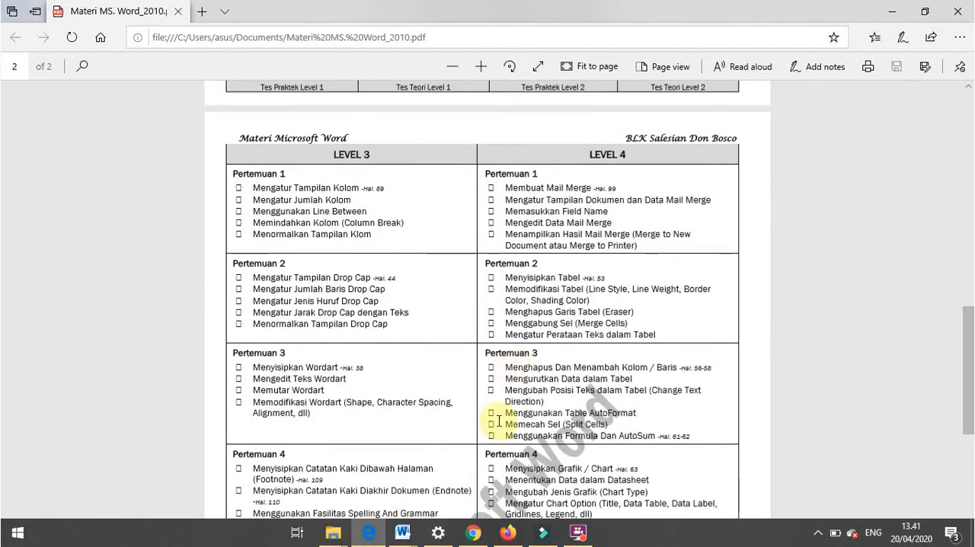
- Switch to the ASAH OTAK document in Word and hide its formatting marks
mouse_move(404, 539)
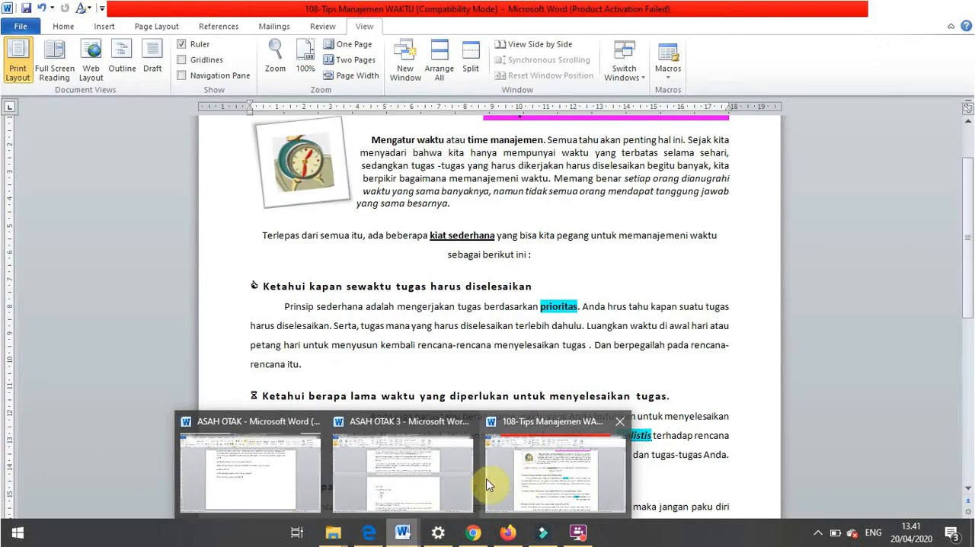
click(488, 484)
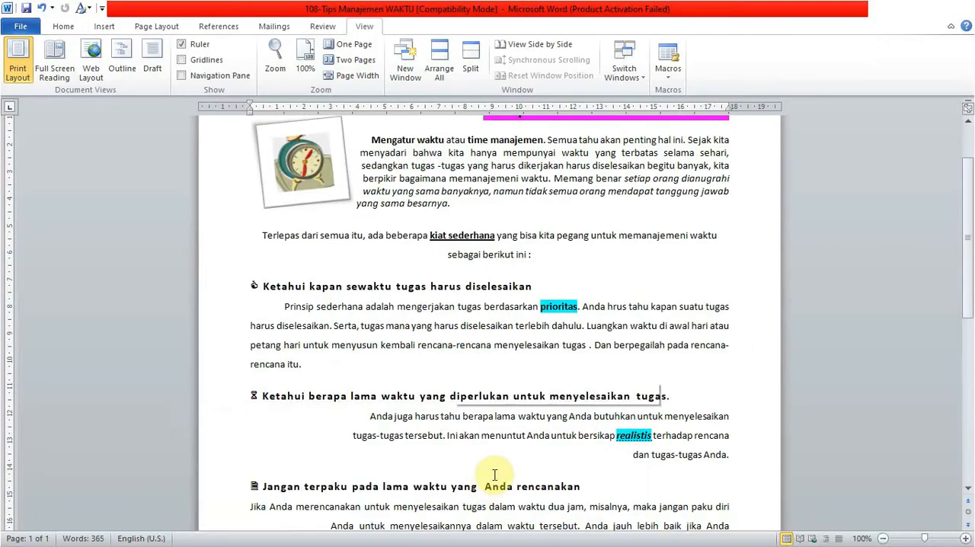
mouse_move(406, 539)
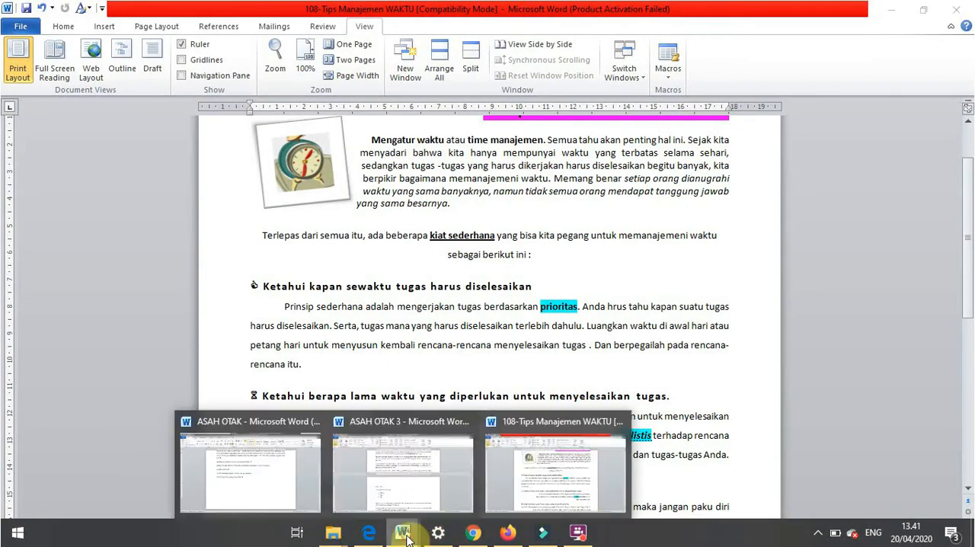
click(260, 494)
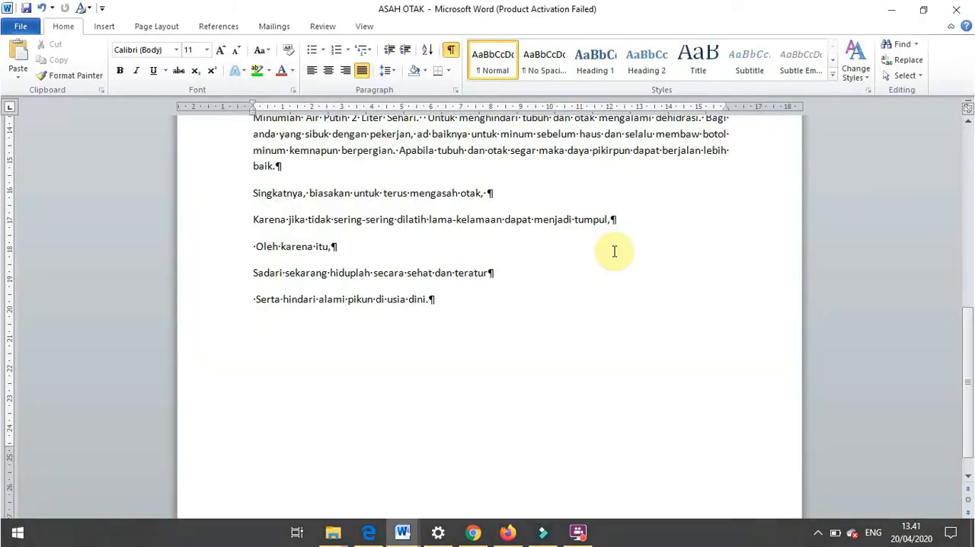
drag(969, 339, 969, 216)
click(450, 49)
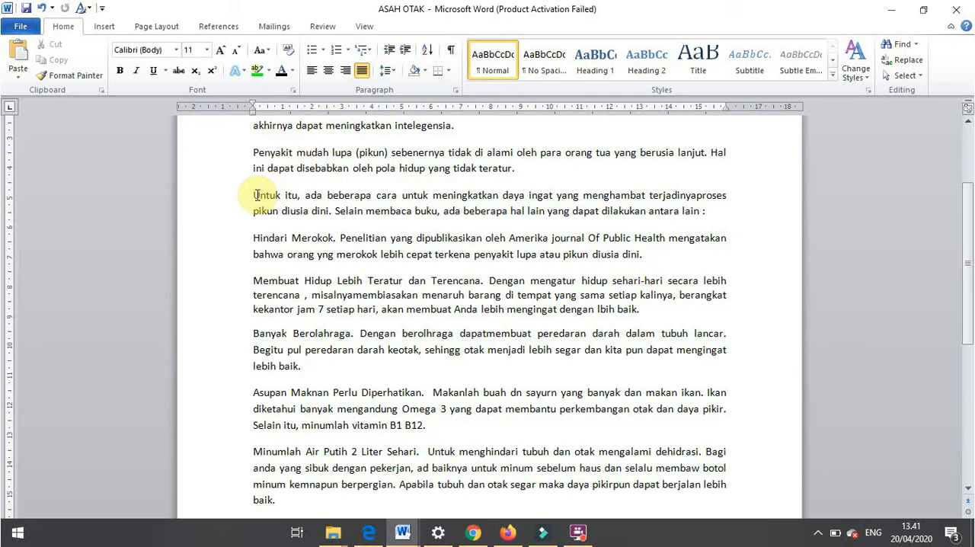
- Lay out the text from "Untuk itu" through the "Asupan Maknan" paragraph in two columns with a line between them
drag(256, 195, 676, 430)
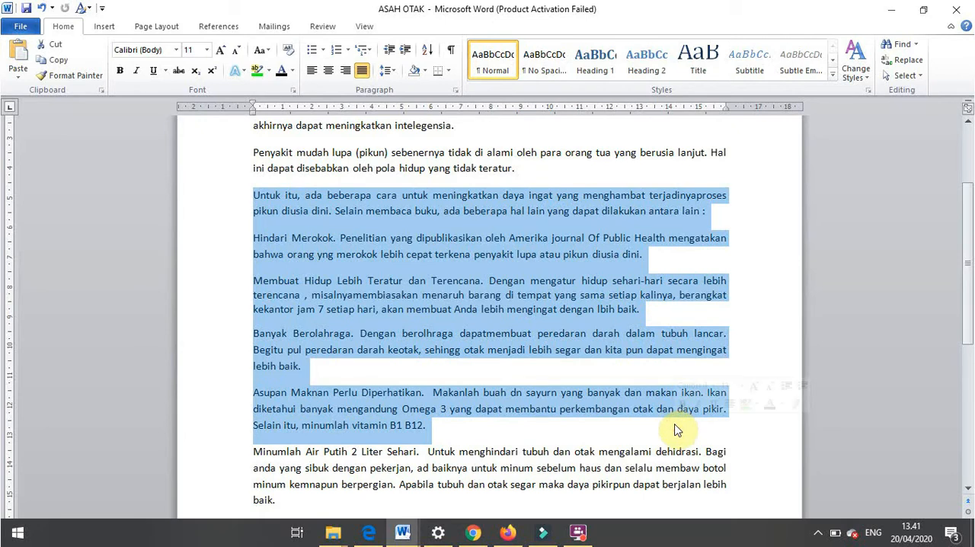
click(171, 29)
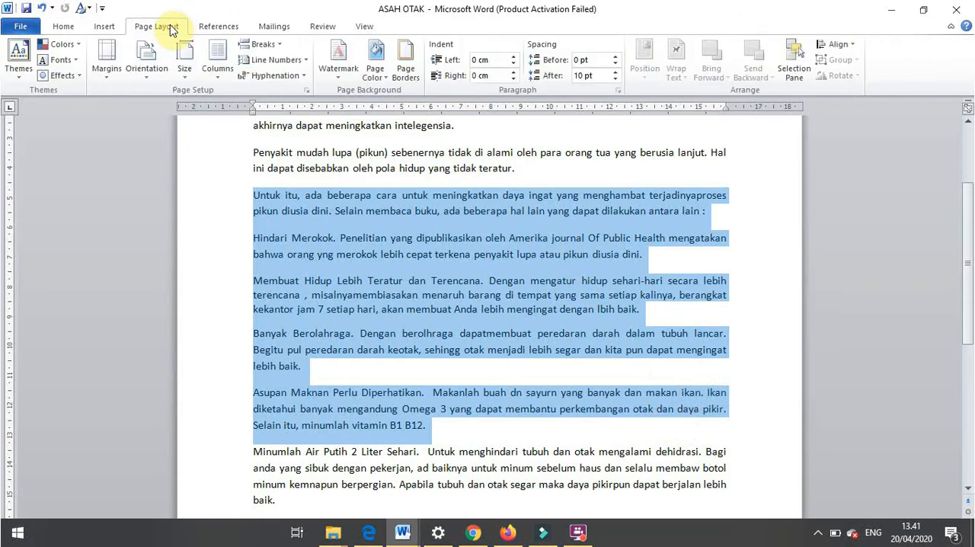
click(225, 76)
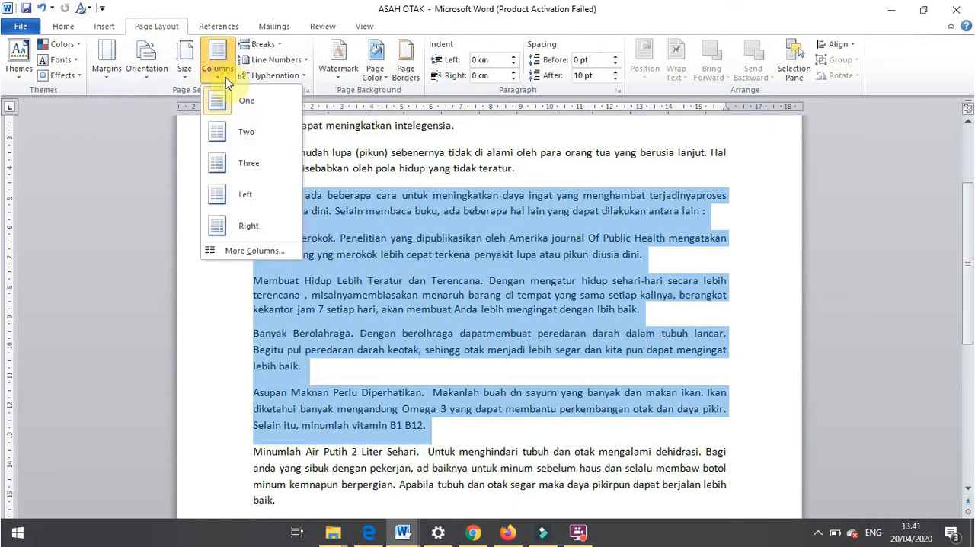
click(269, 249)
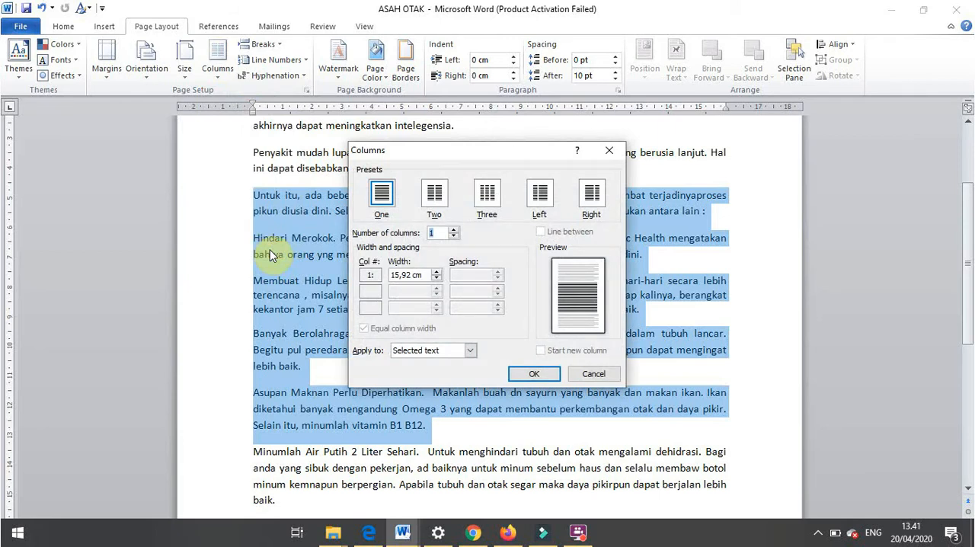
click(435, 194)
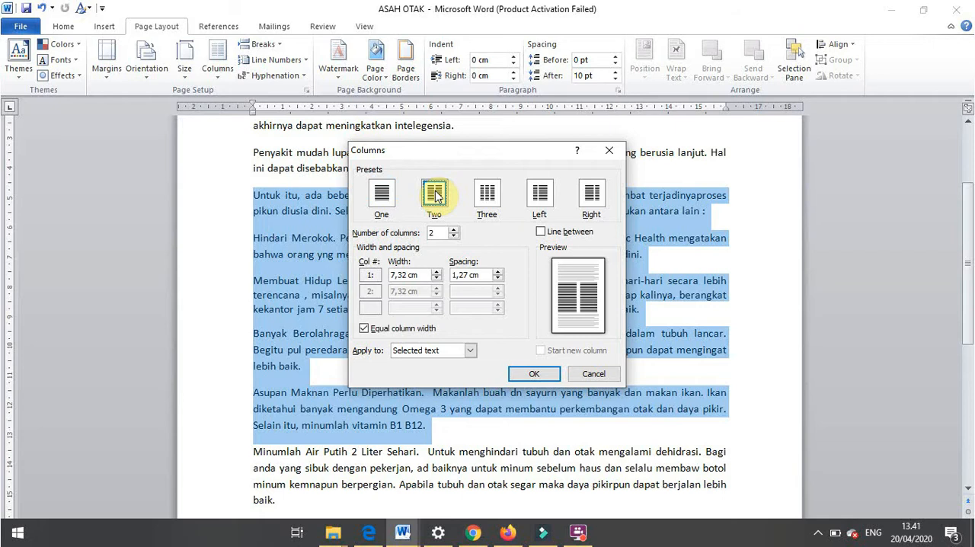
click(540, 232)
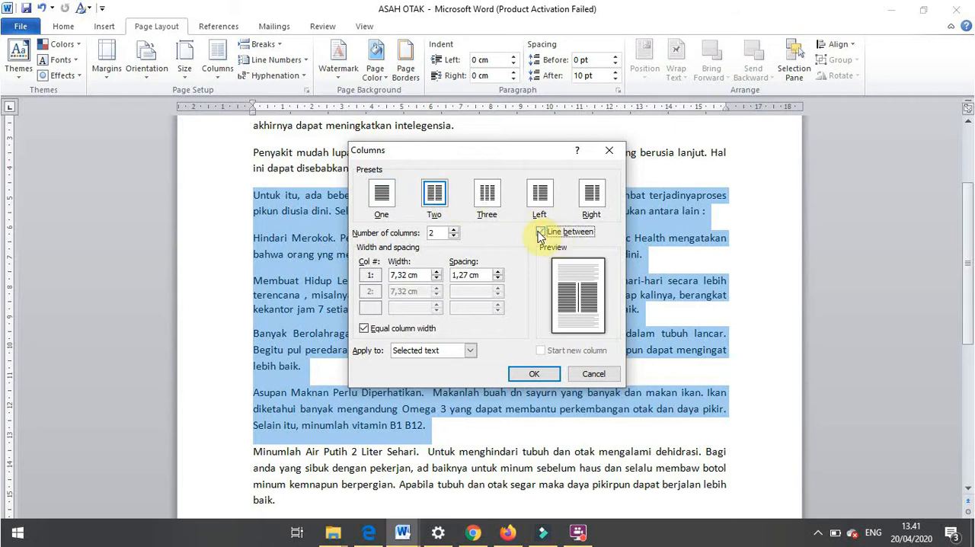
click(534, 373)
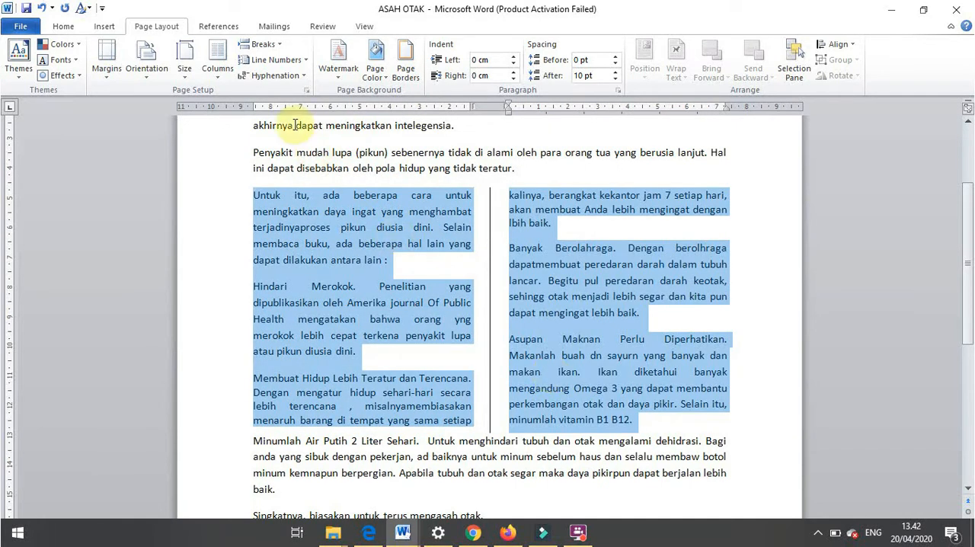
- Make the two columns unequal, with widths of 8,2 cm and 6,7 cm and a spacing of 1,02 cm
click(217, 64)
click(242, 251)
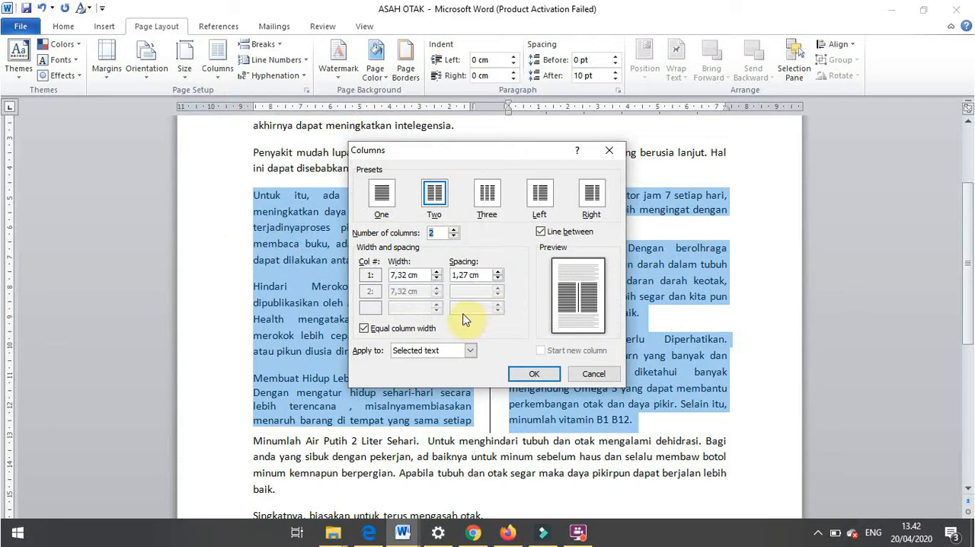
click(366, 332)
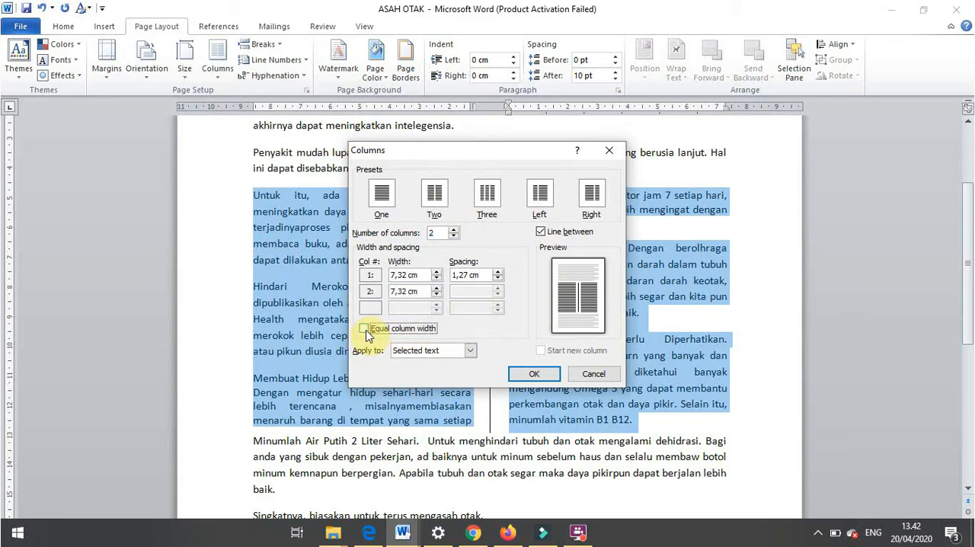
click(437, 271)
click(438, 272)
click(438, 272)
click(438, 272)
click(436, 288)
click(436, 289)
click(436, 289)
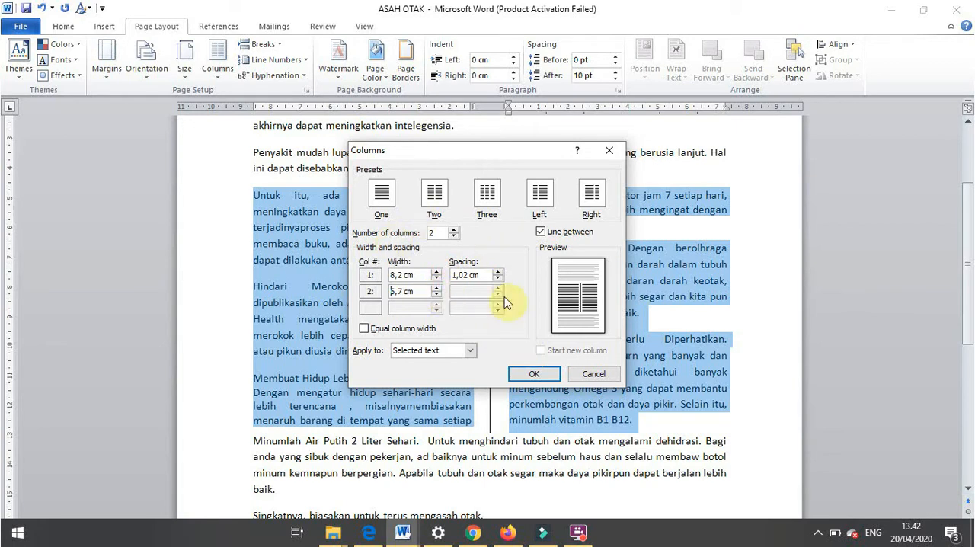
click(535, 378)
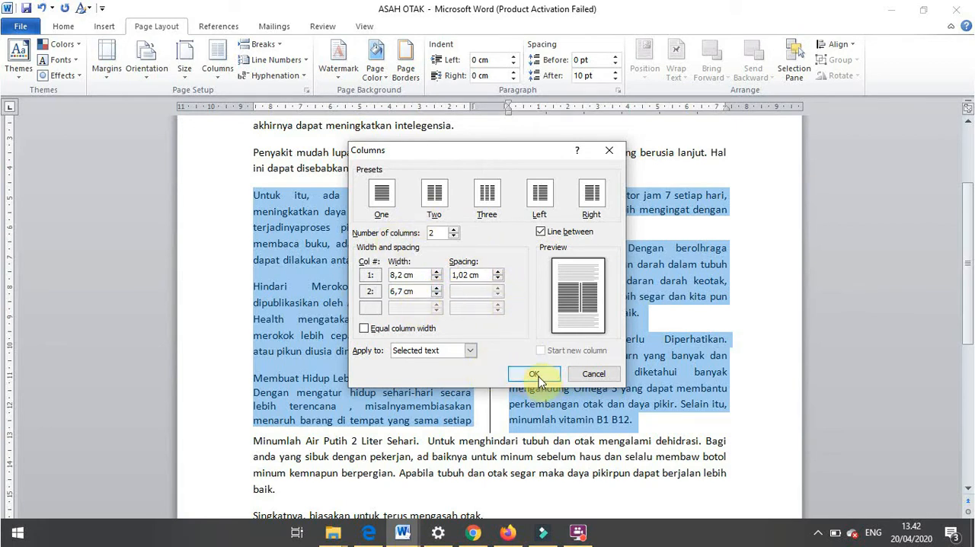
click(534, 375)
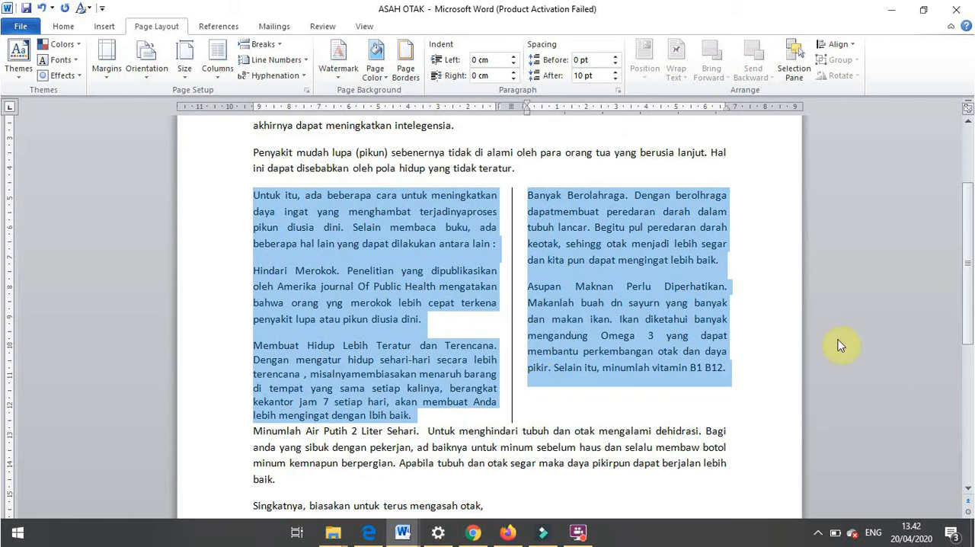
- Check the Level 3 topics in the syllabus PDF in Edge, and return to the ASAH OTAK document in Word
key(alt+Tab)
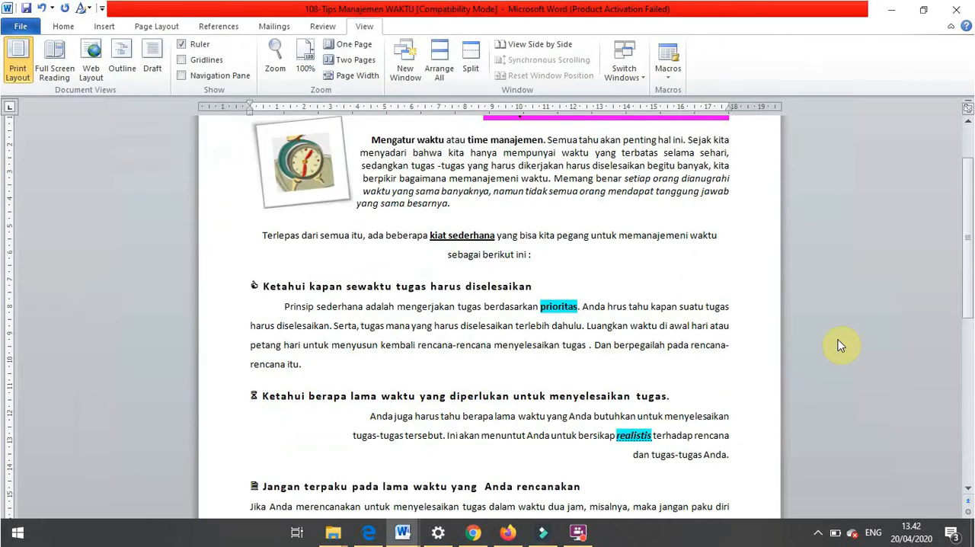
key(alt+Tab)
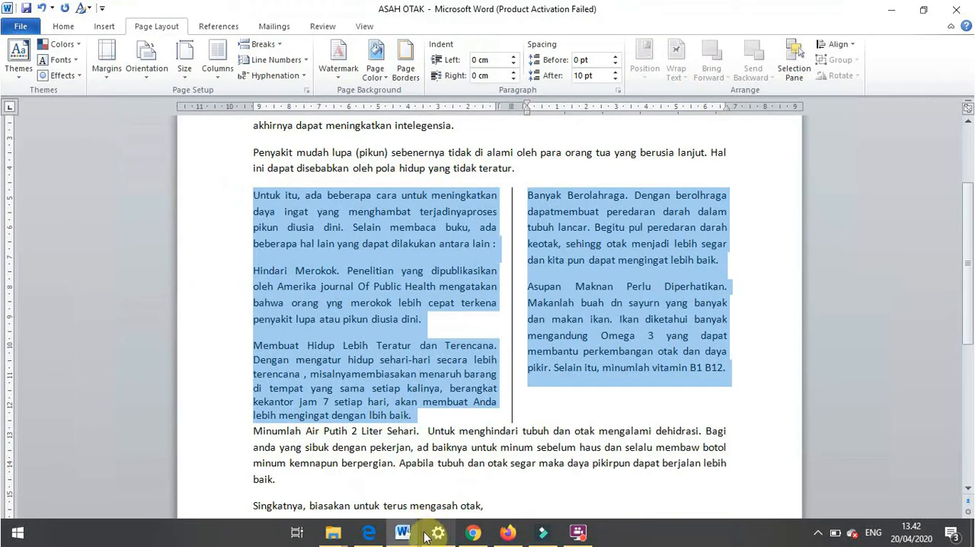
click(368, 532)
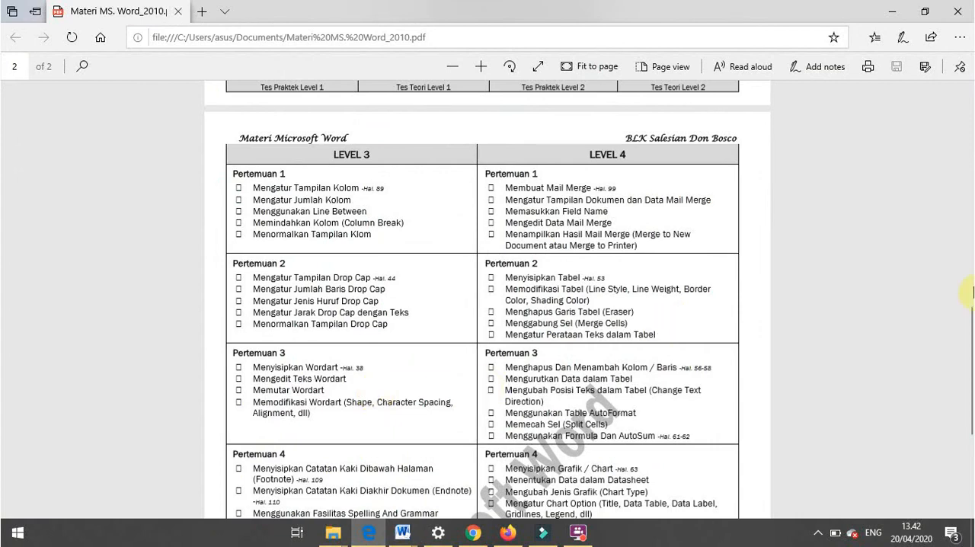
drag(966, 327, 971, 356)
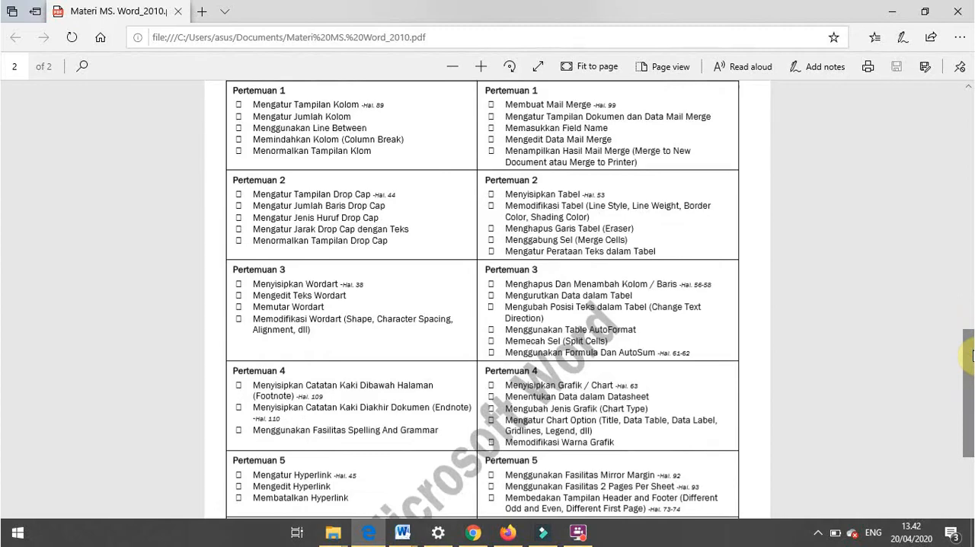
key(alt+Tab)
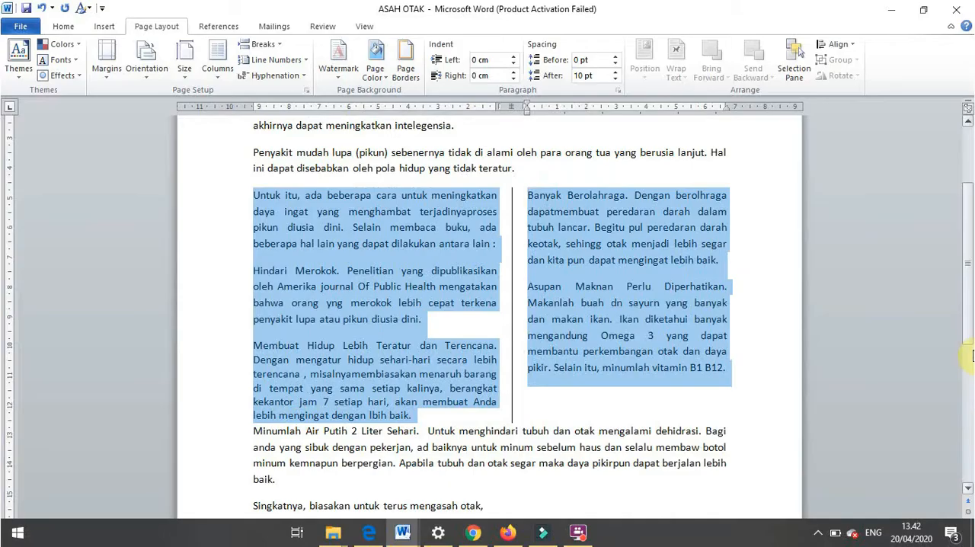
- Choose the Dropped drop cap position for the letter U that opens the "Untuk itu" paragraph, keeping the +Body font
drag(971, 285, 971, 287)
click(283, 189)
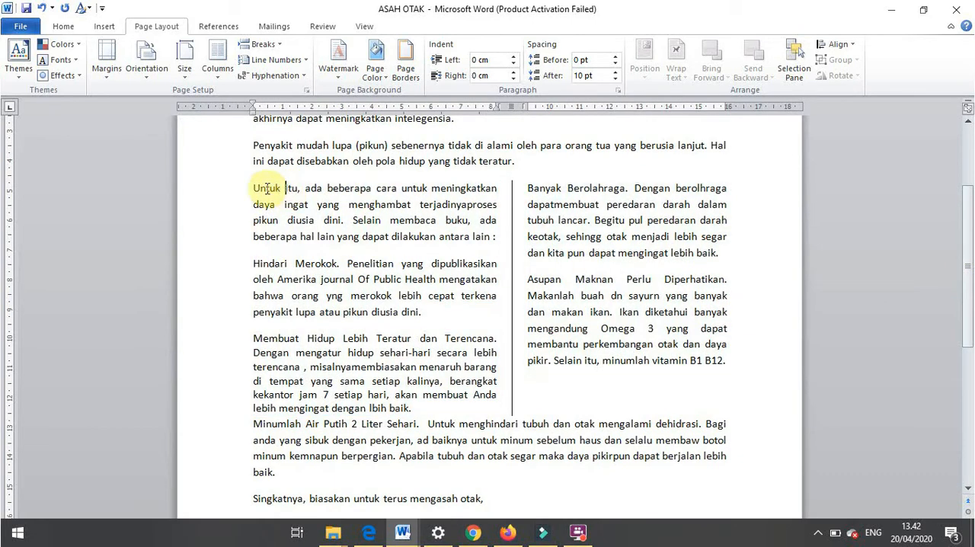
click(254, 188)
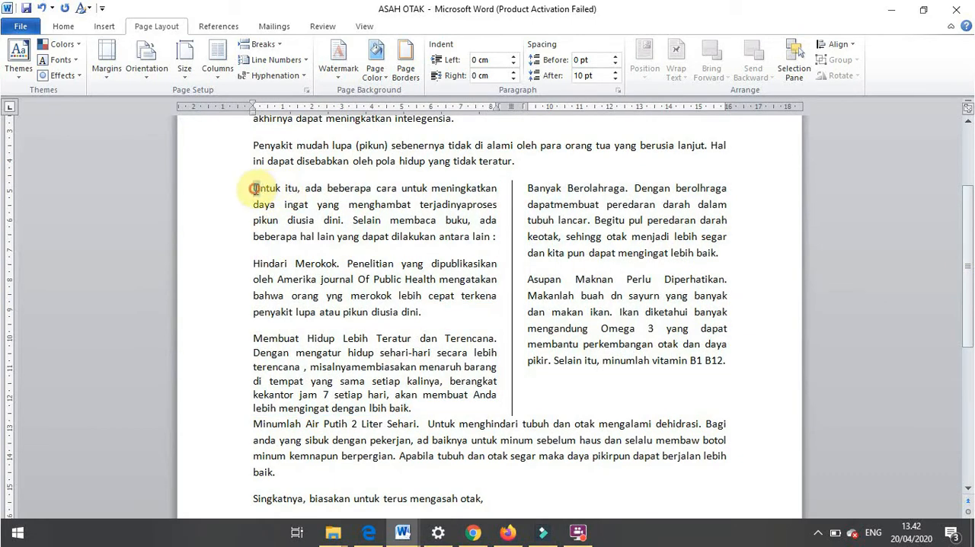
click(111, 33)
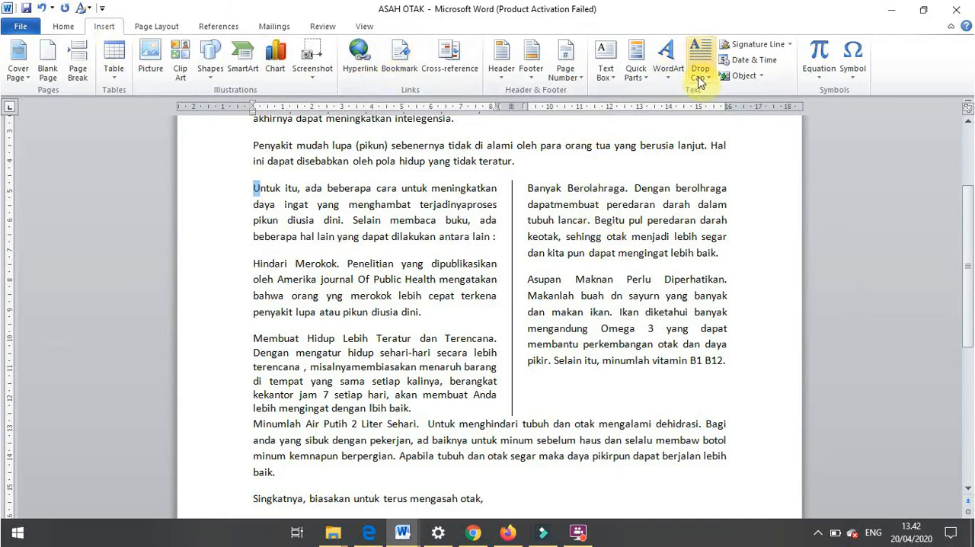
click(702, 81)
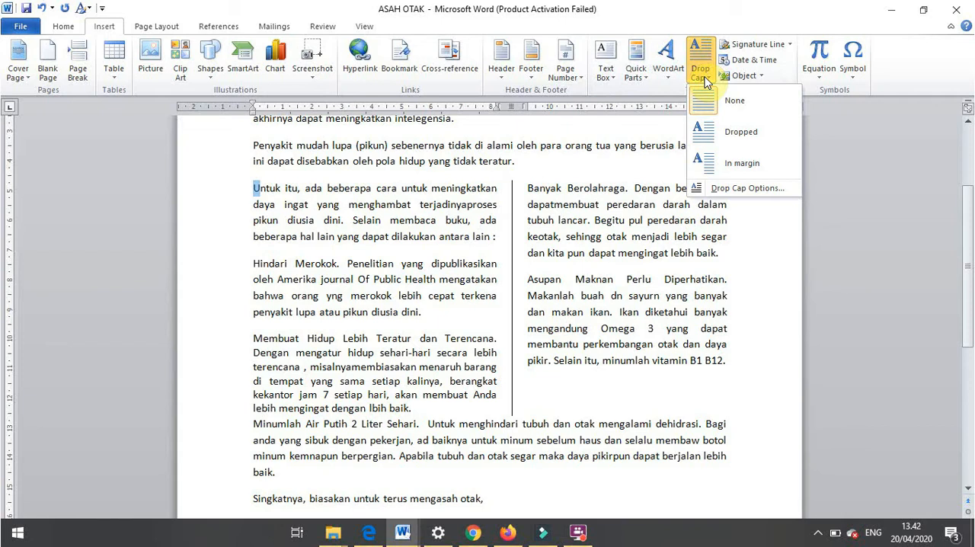
click(756, 189)
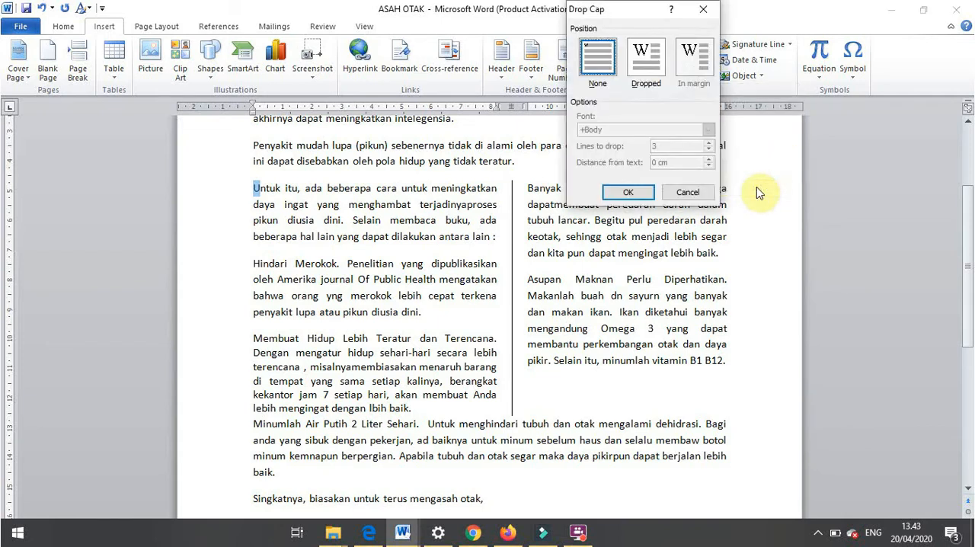
click(660, 71)
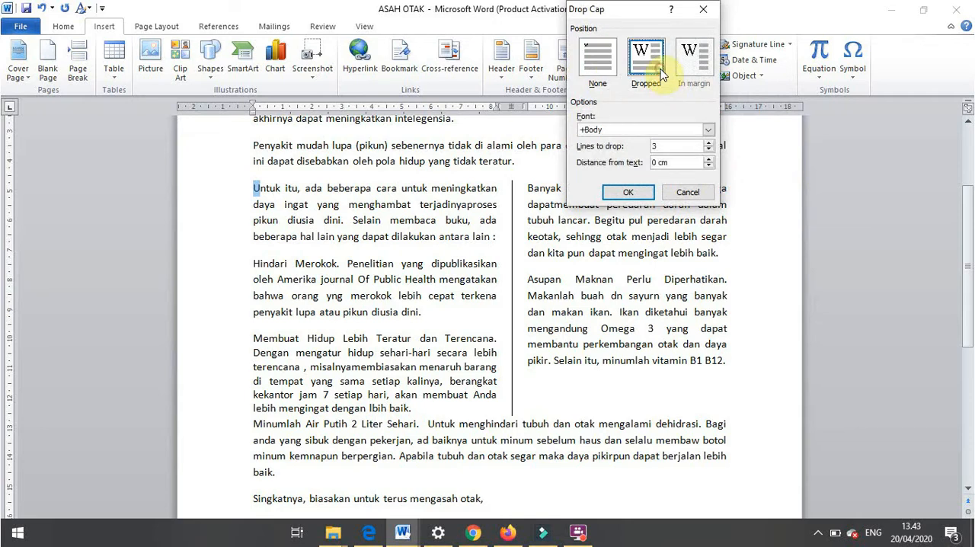
click(708, 130)
click(710, 190)
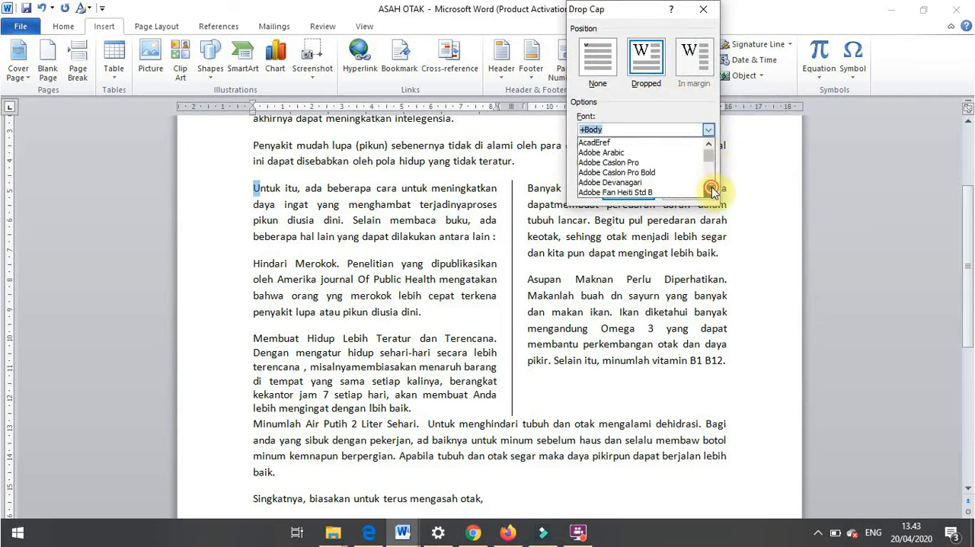
click(643, 103)
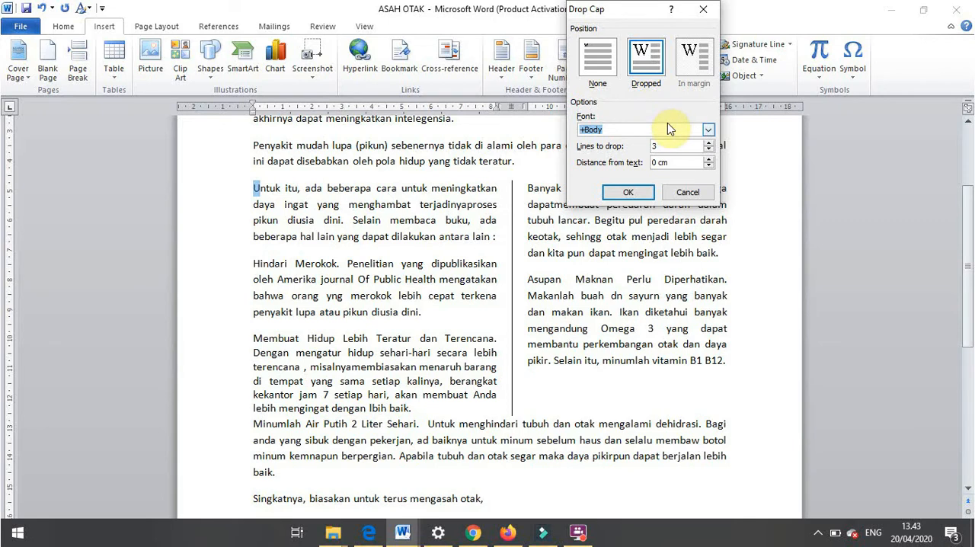
- Set the drop cap to 2 lines, increase its distance from the text, and apply it
click(707, 150)
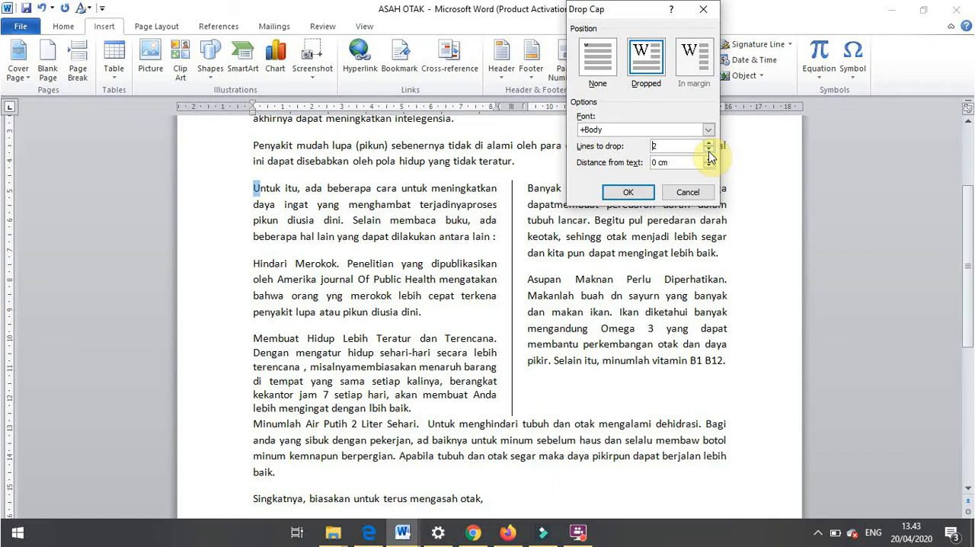
click(708, 158)
click(708, 158)
click(635, 191)
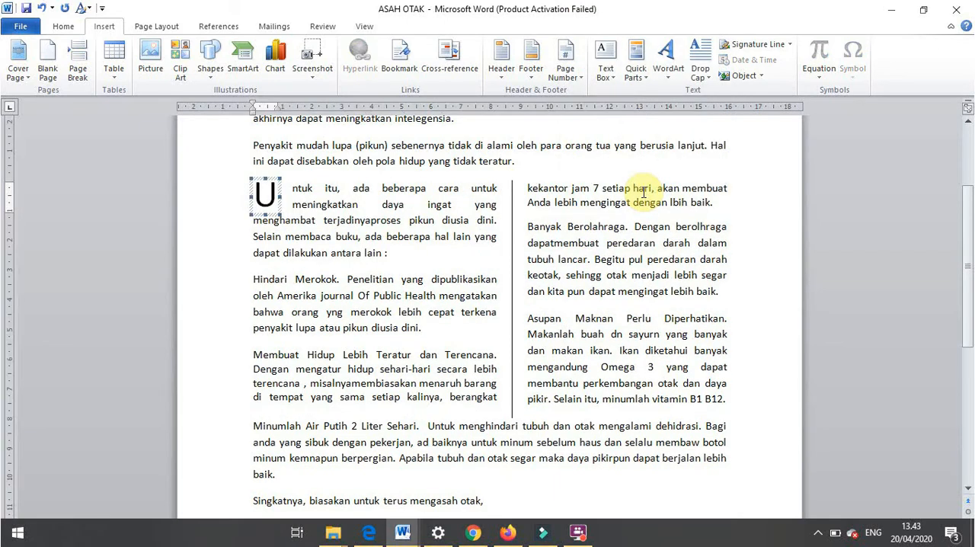
- Check the drop cap topics in the syllabus PDF and remove the drop cap from the "Untuk itu" paragraph
drag(292, 189, 306, 202)
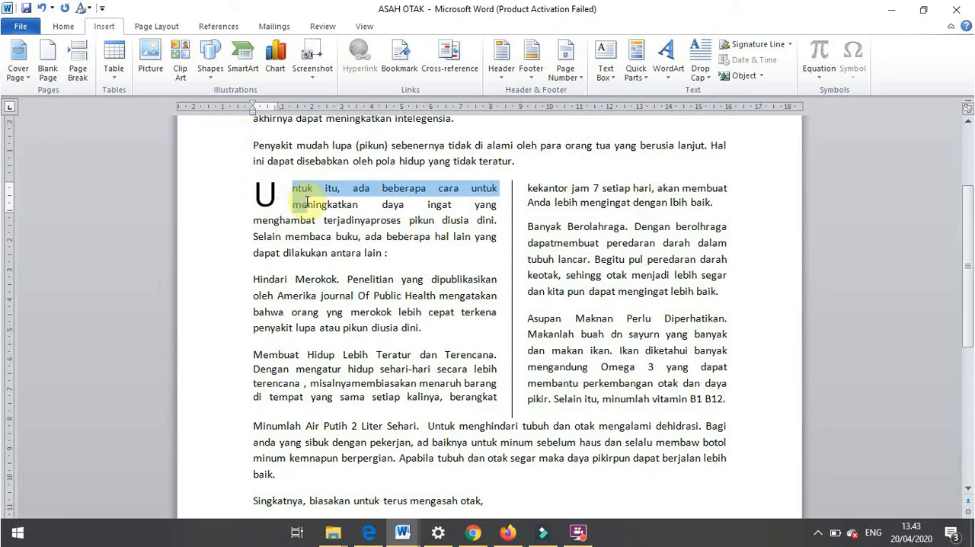
click(280, 205)
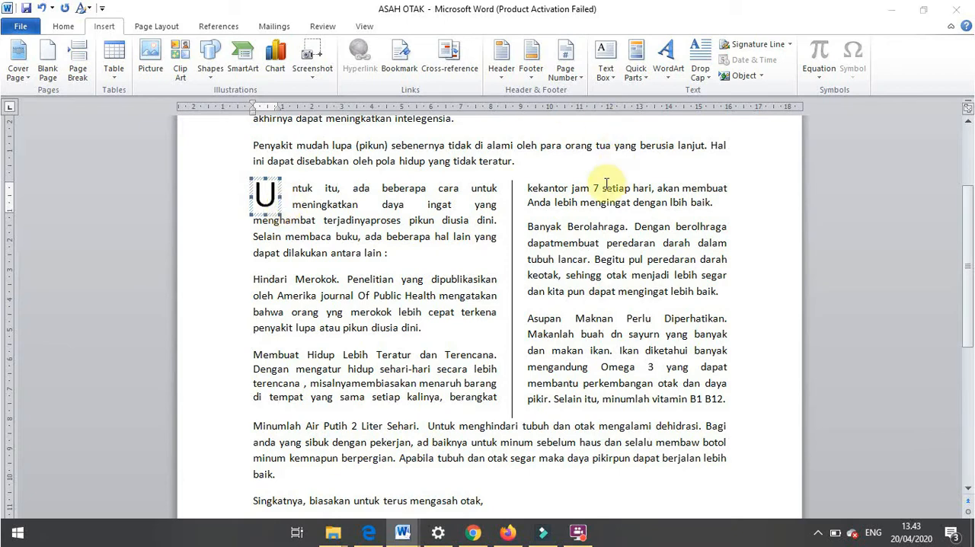
key(alt+Tab)
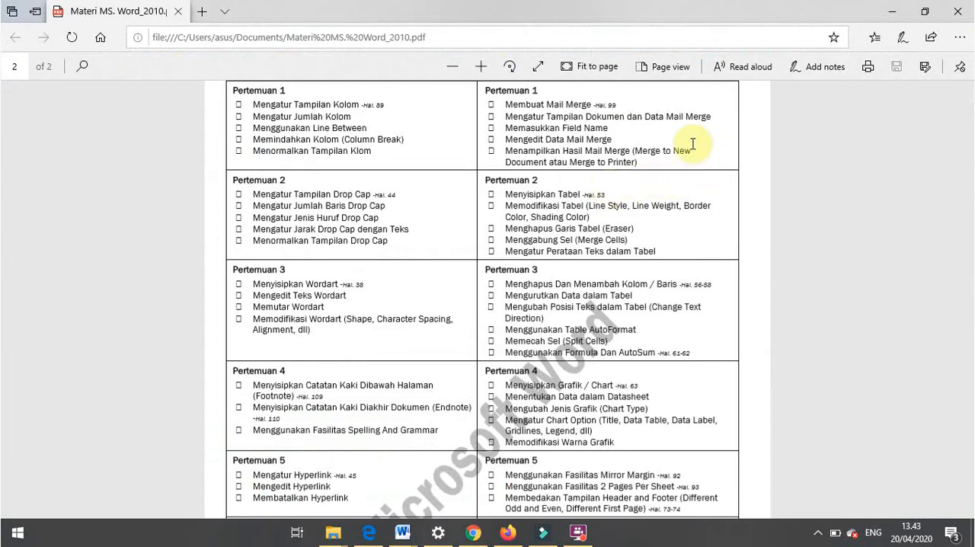
key(alt+Tab)
click(702, 80)
click(721, 97)
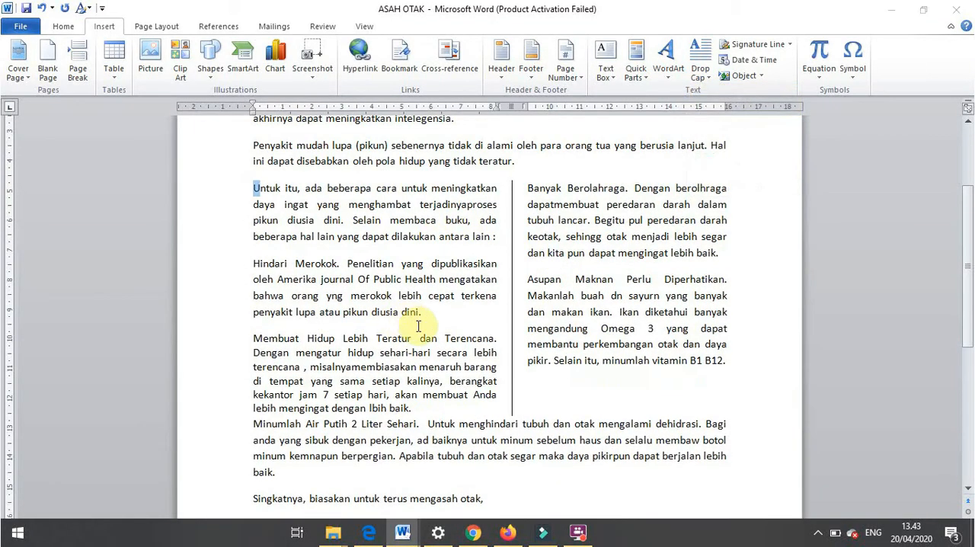
- Review the Pertemuan 3 to 8 topics in the syllabus PDF in Edge, and return to the ASAH OTAK document in Word
key(alt+Tab)
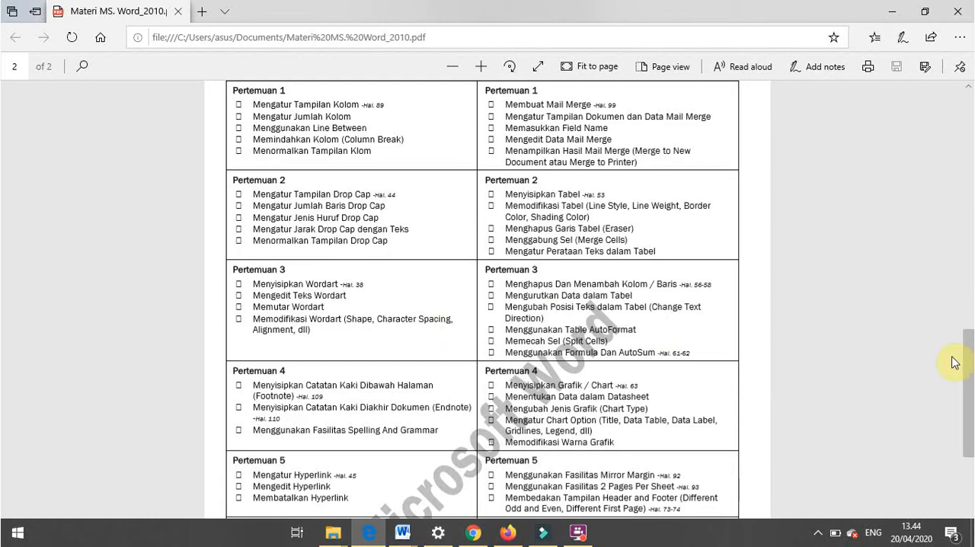
drag(968, 370, 971, 416)
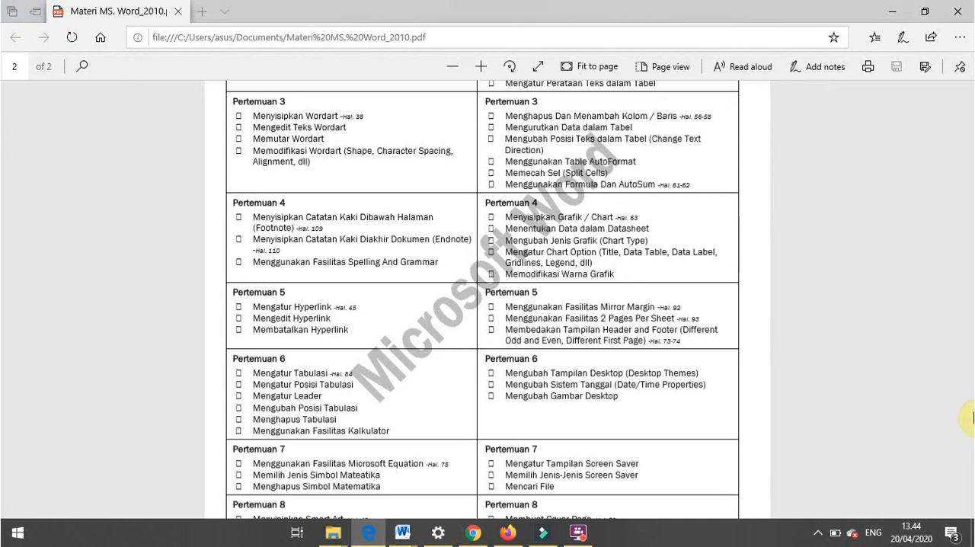
key(alt+Tab)
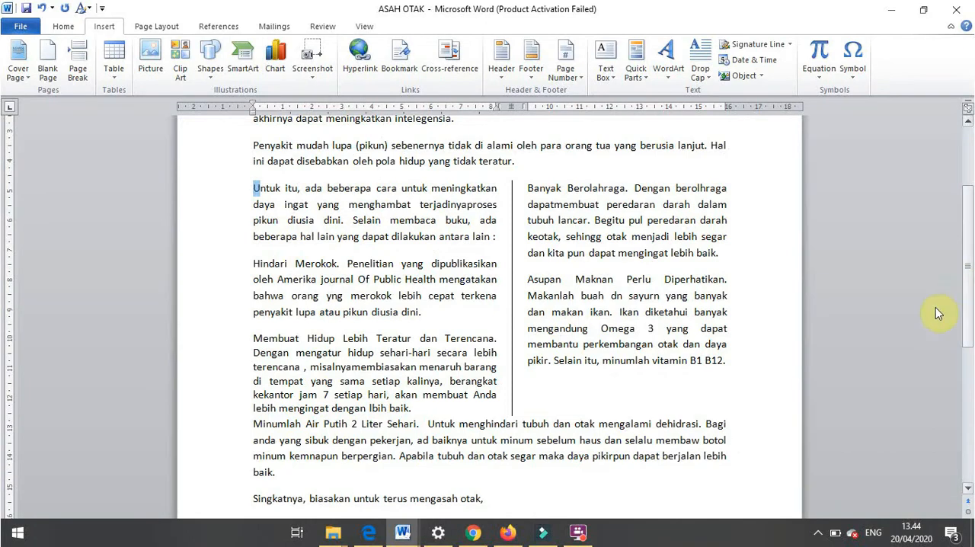
- Try an orange text effect on the "Mencegah Pikun di Usia Dini" line, and undo it
scroll(965, 315, up, 3)
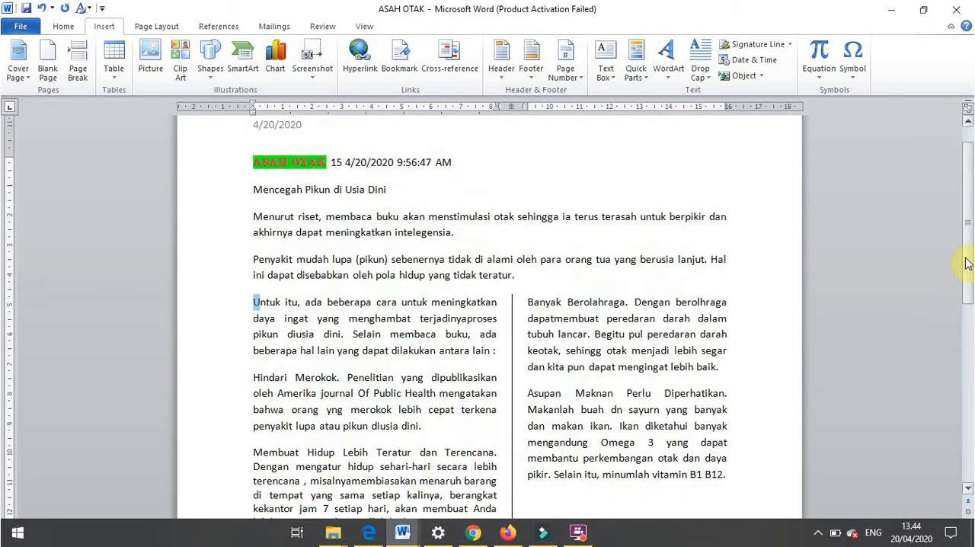
click(256, 237)
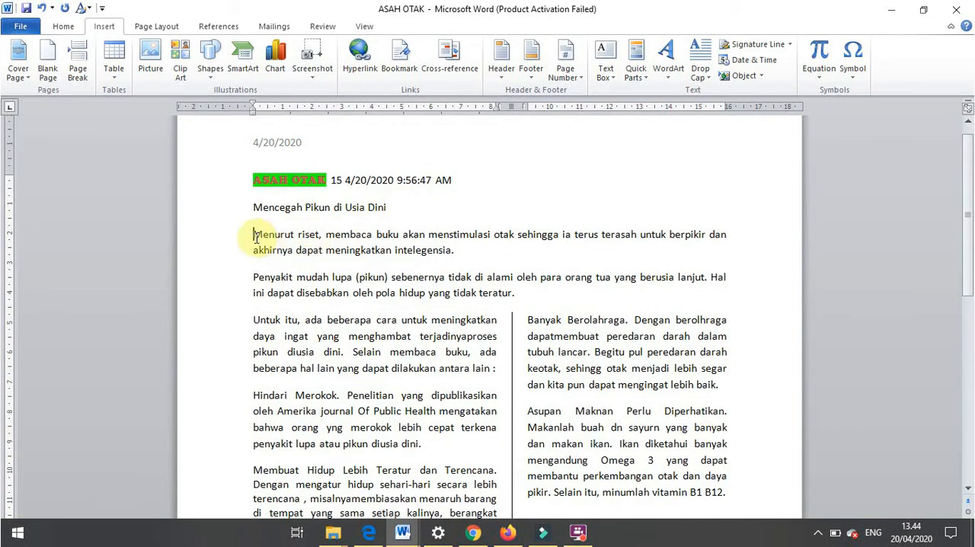
click(72, 28)
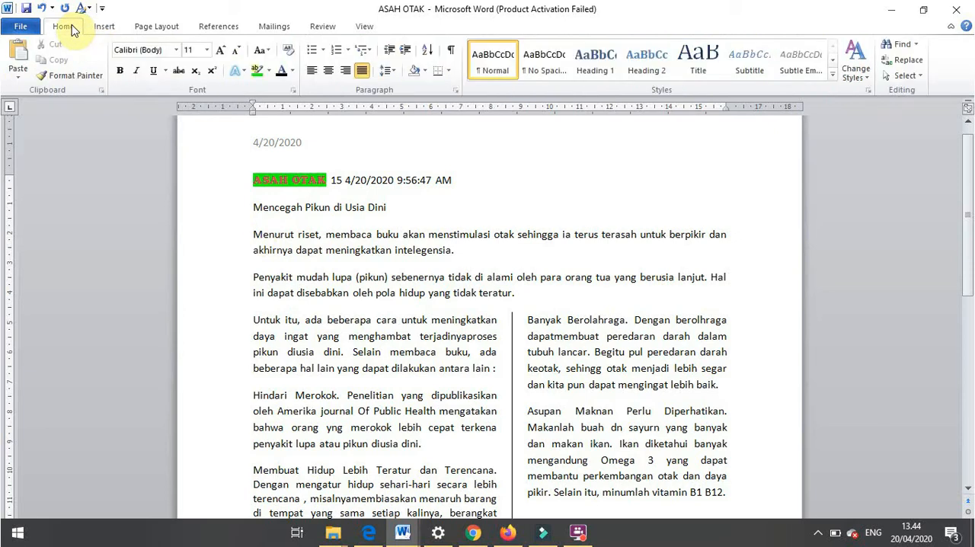
click(236, 72)
click(289, 183)
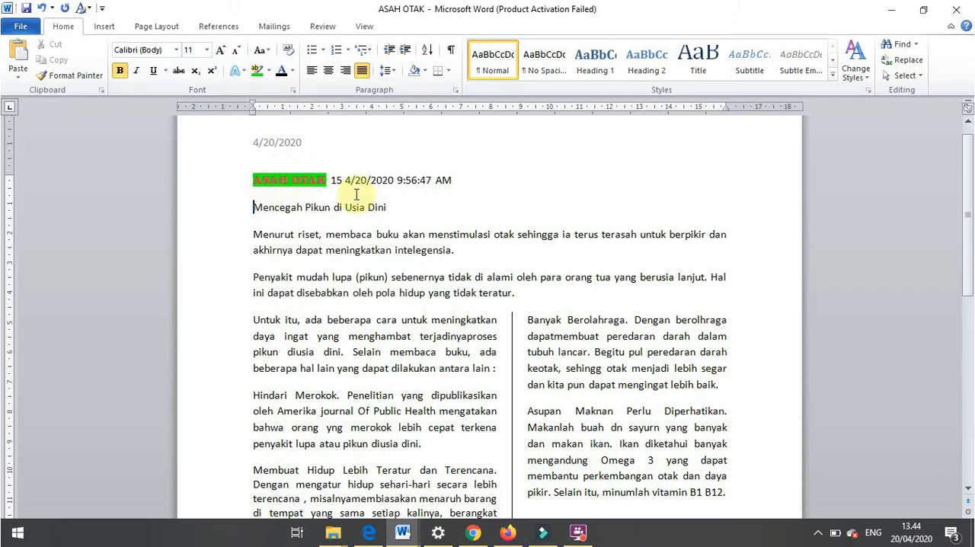
drag(254, 205, 436, 201)
click(236, 71)
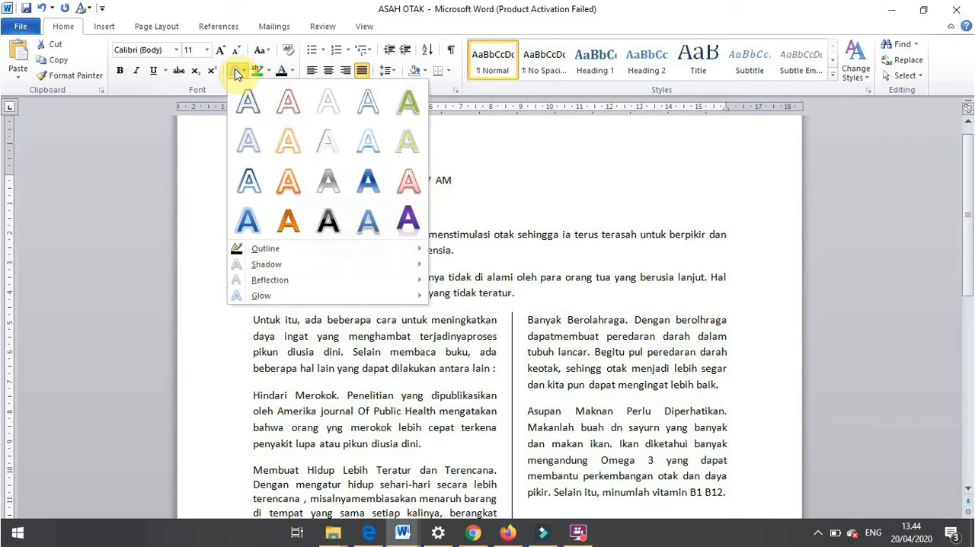
click(289, 183)
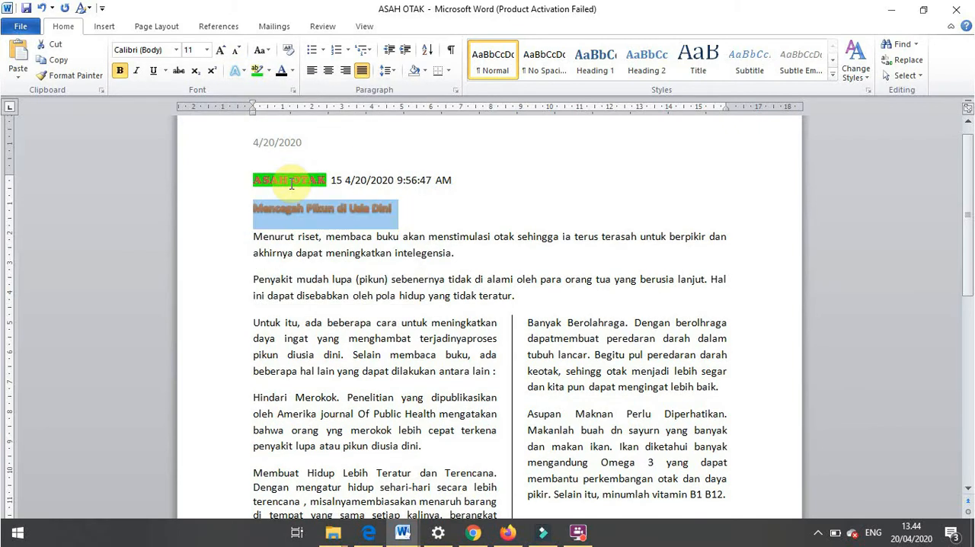
key(ctrl+z)
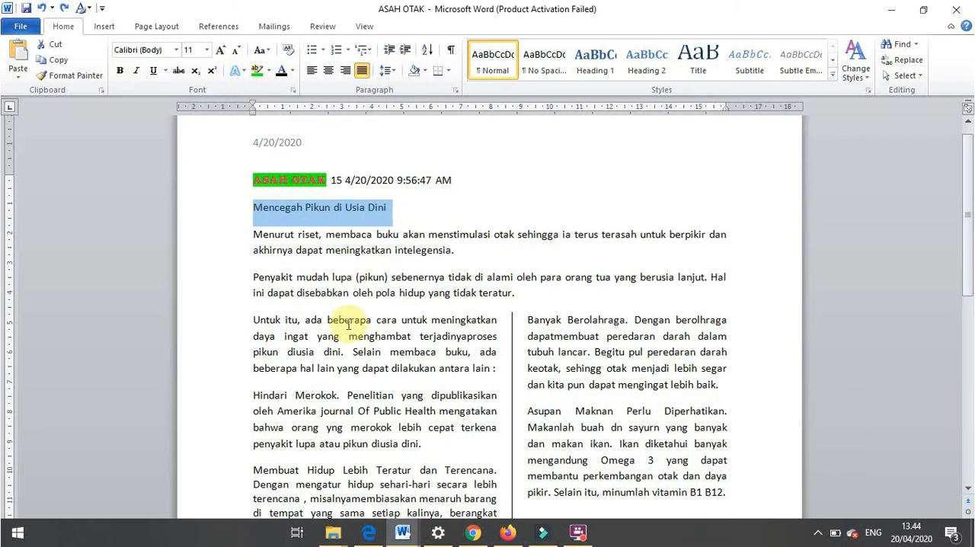
click(328, 254)
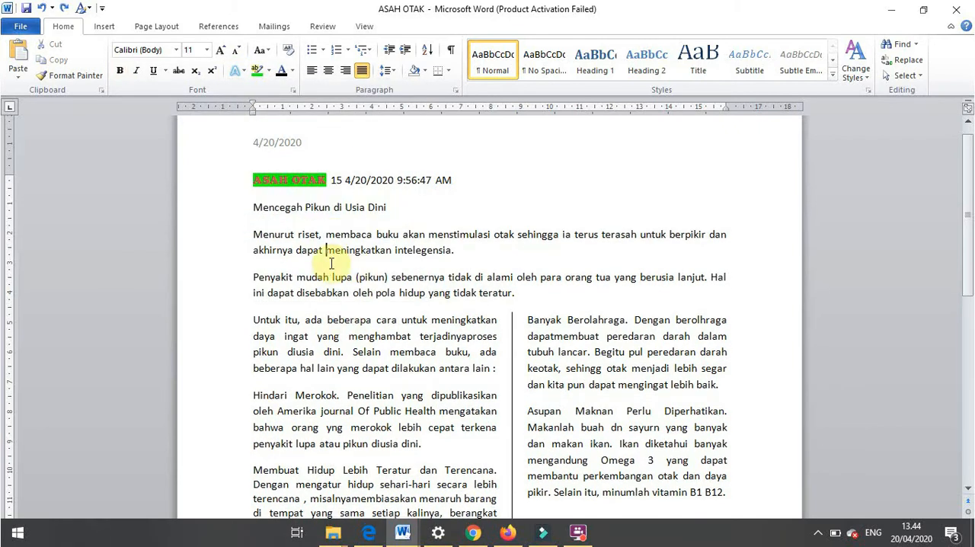
- Convert the "Mencegah Pikun di Usia Dini" line into WordArt with the solid blue gradient style
click(104, 25)
drag(256, 208, 413, 215)
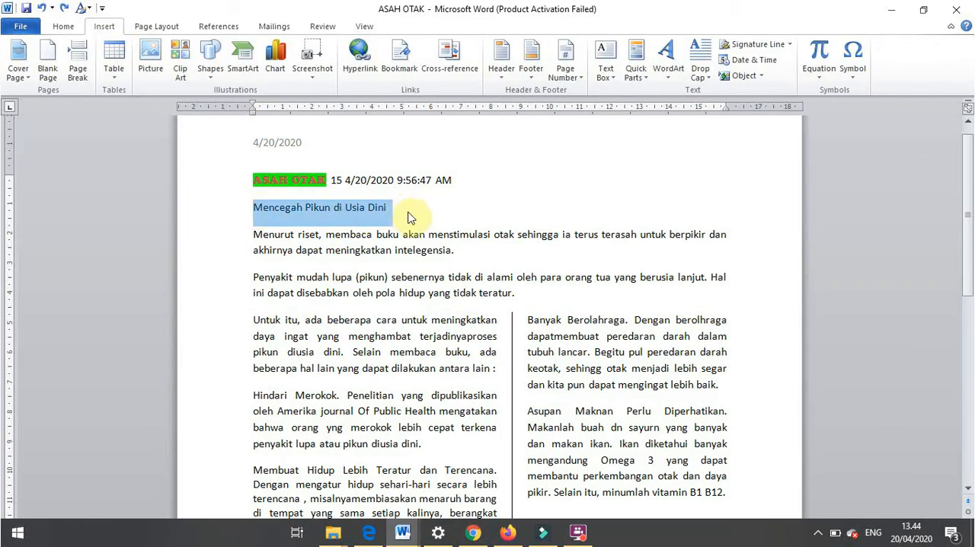
click(669, 80)
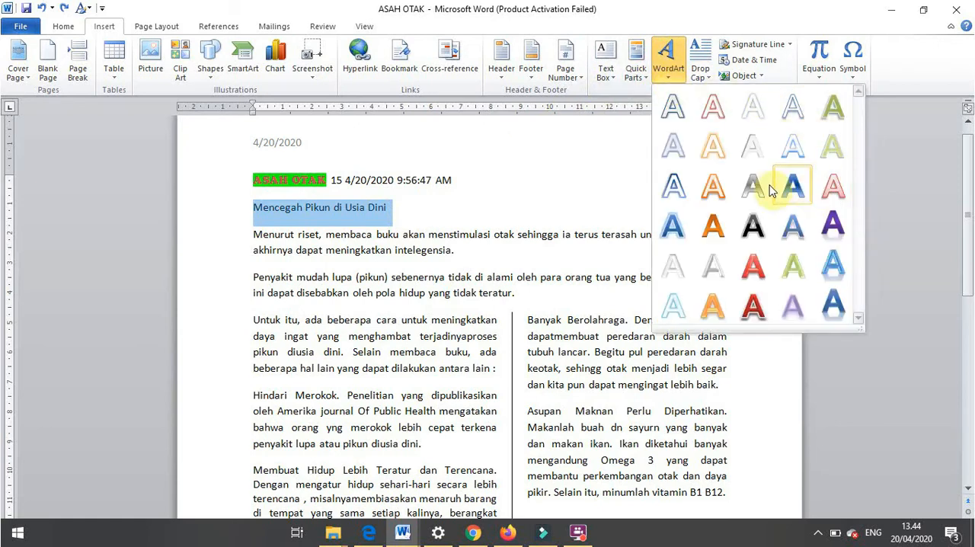
click(799, 197)
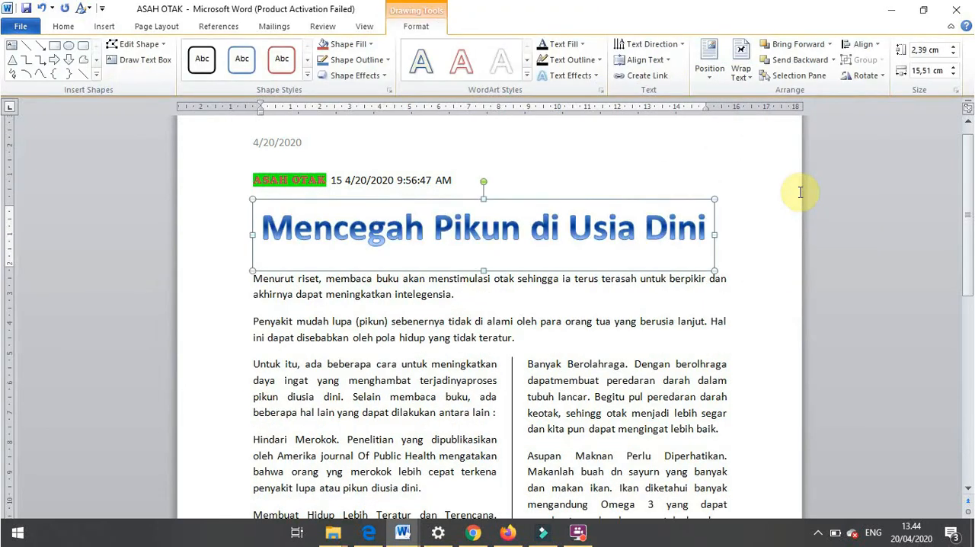
- Set the WordArt title's text wrapping to Top and Bottom and move the title slightly upward above the ASAH OTAK line
click(743, 79)
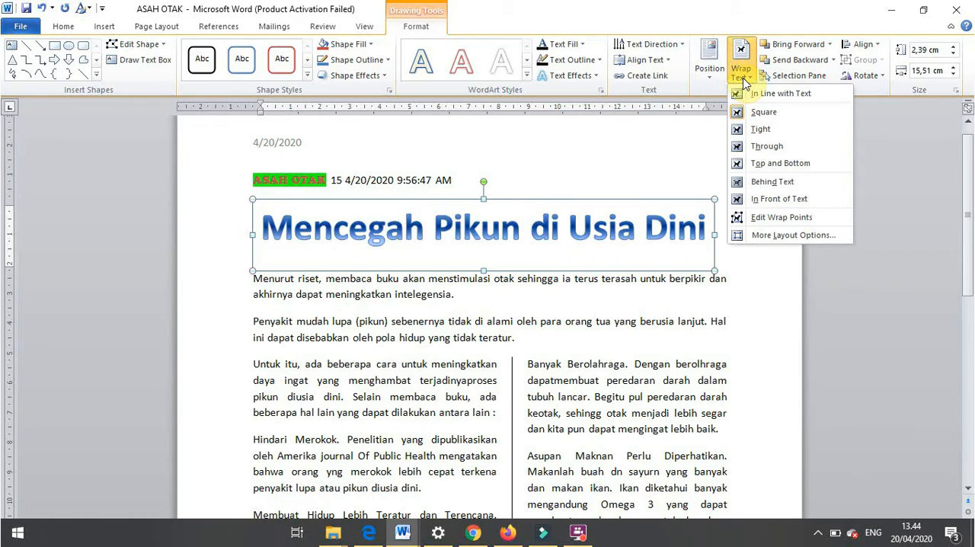
click(778, 165)
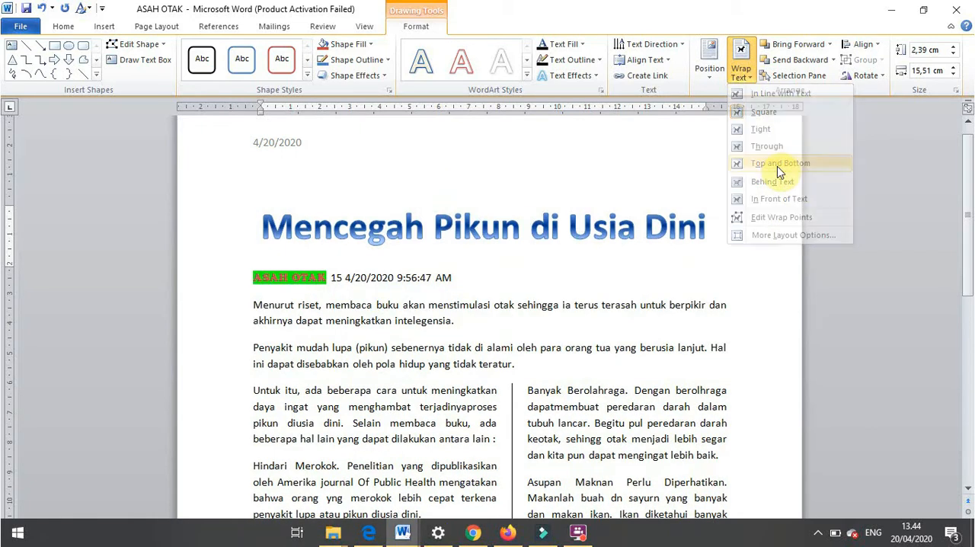
drag(597, 201, 600, 191)
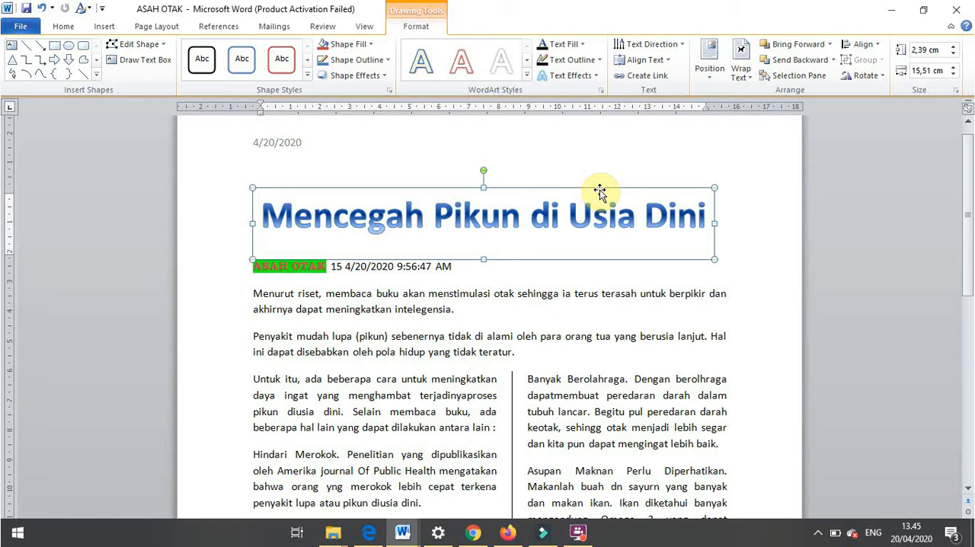
click(460, 63)
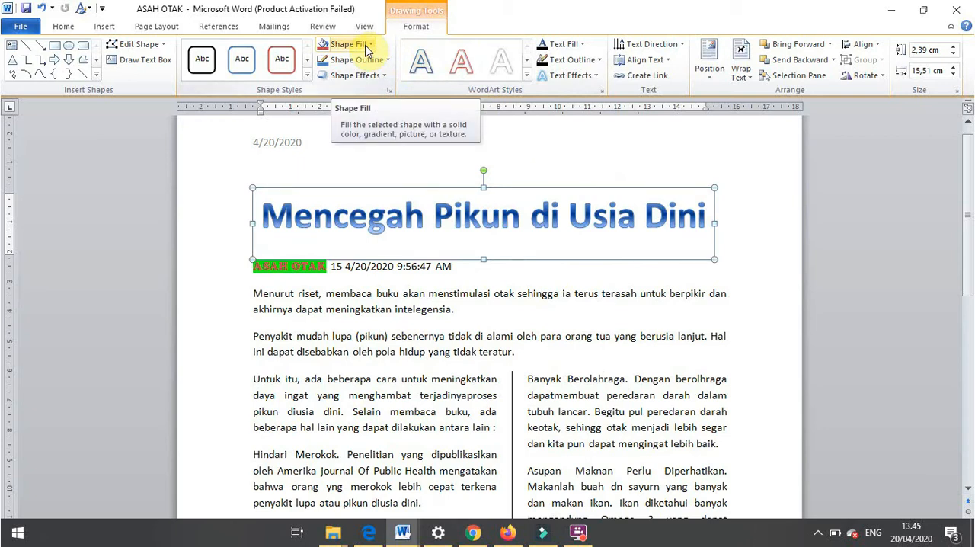
click(370, 45)
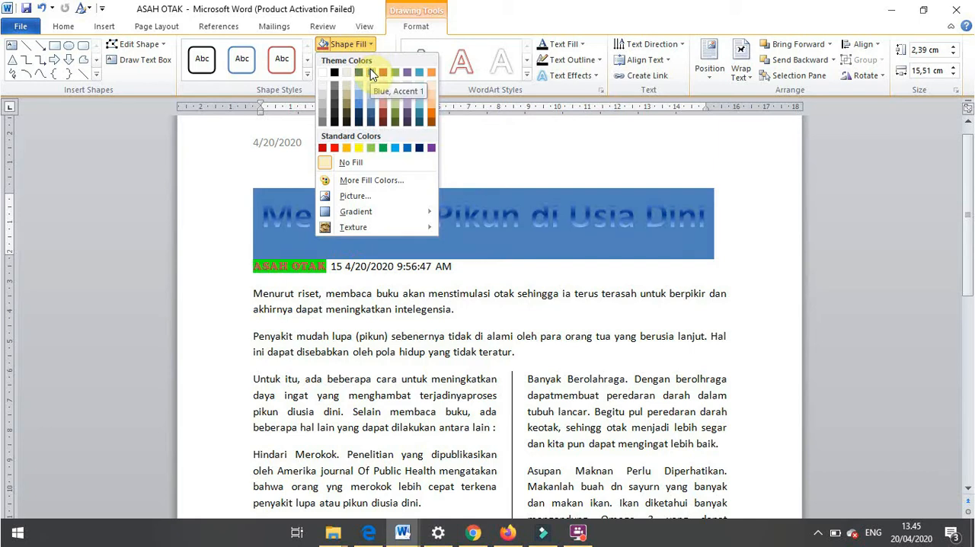
click(294, 134)
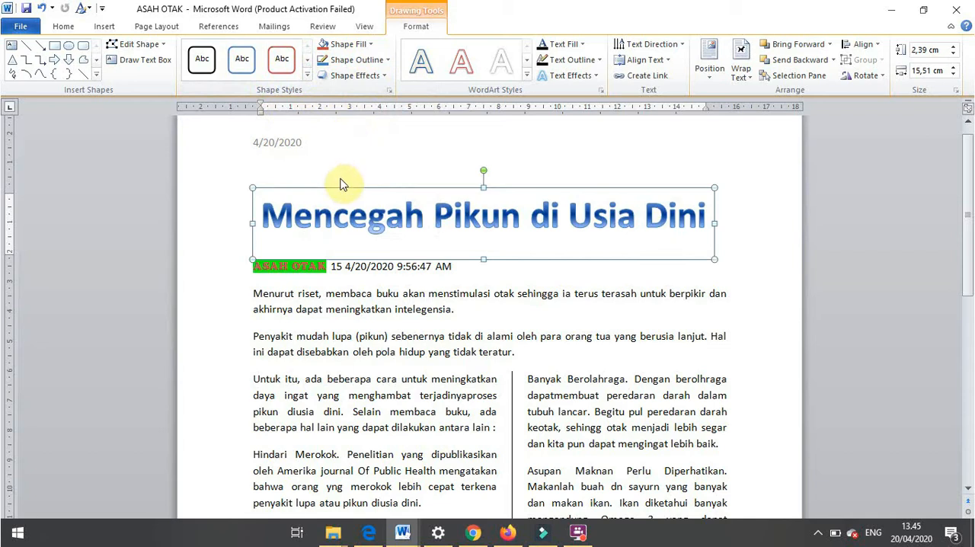
- Change the "Mencegah Pikun di Usia Dini" WordArt text to the solid orange bevelled style
click(334, 216)
drag(334, 216, 716, 229)
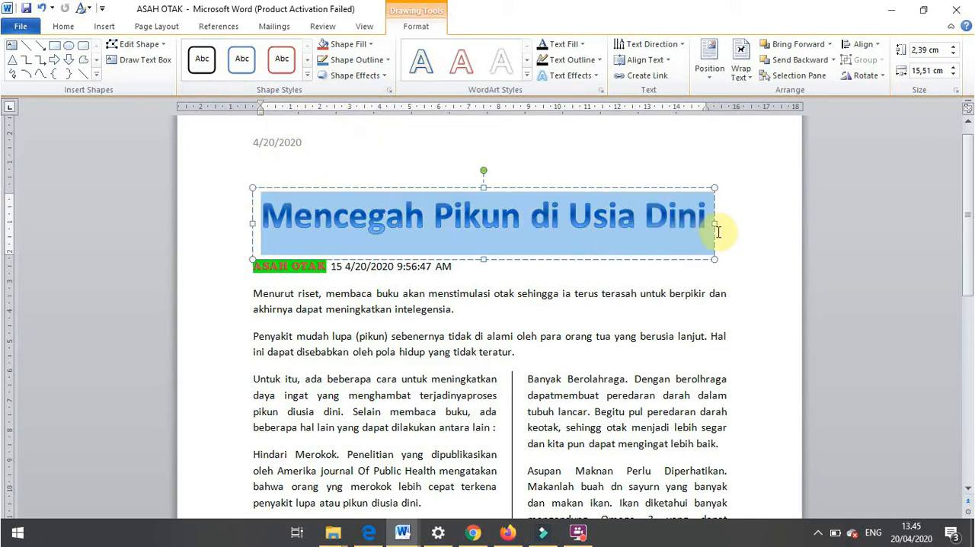
click(527, 75)
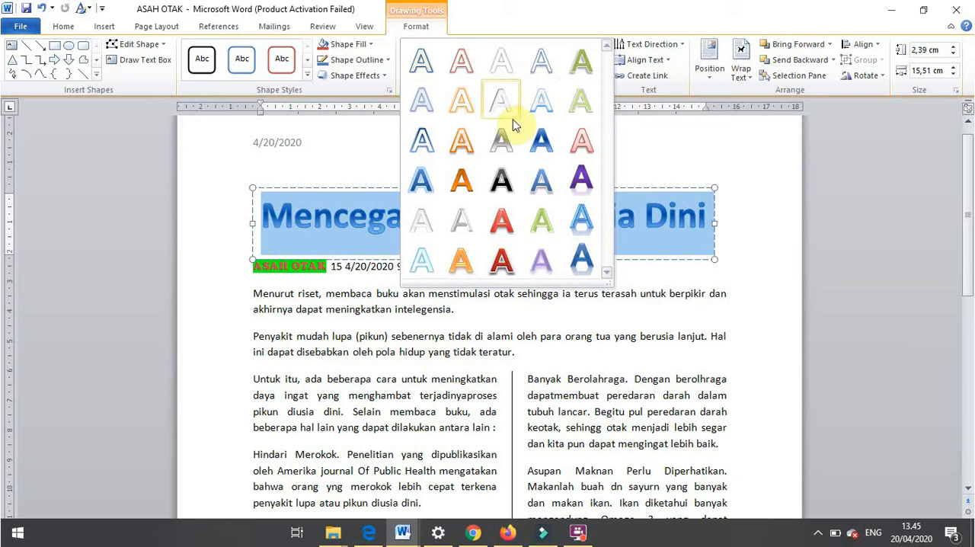
click(465, 175)
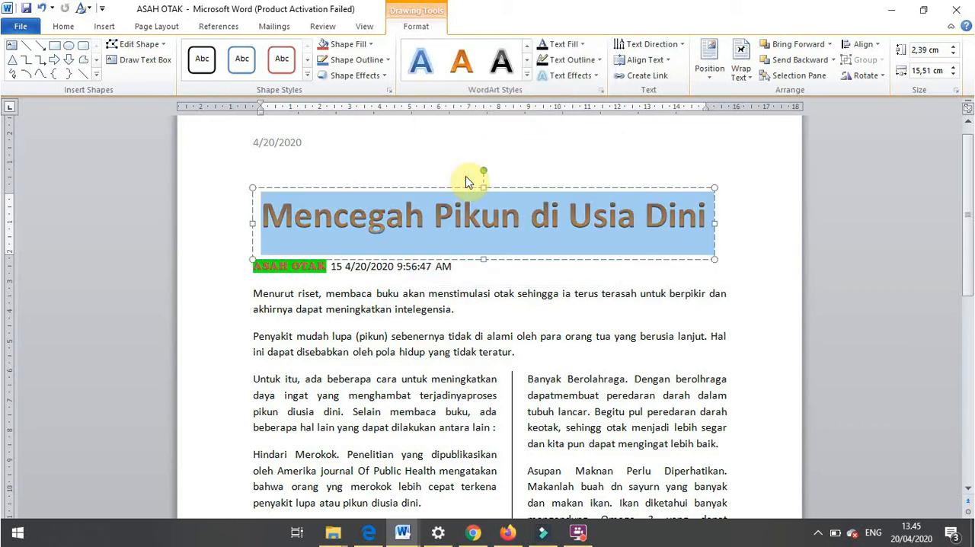
- Give the WordArt title text a green theme fill and a purple theme outline
click(565, 44)
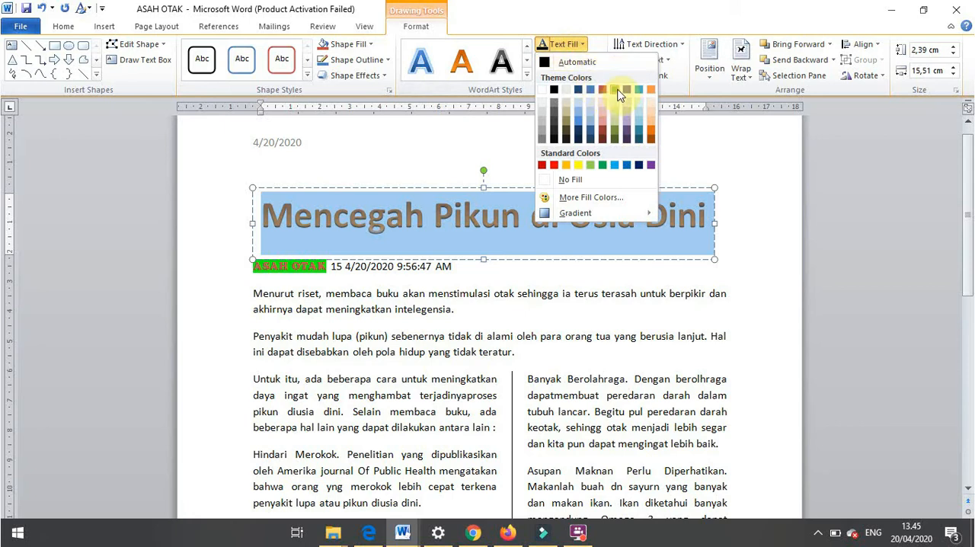
click(614, 90)
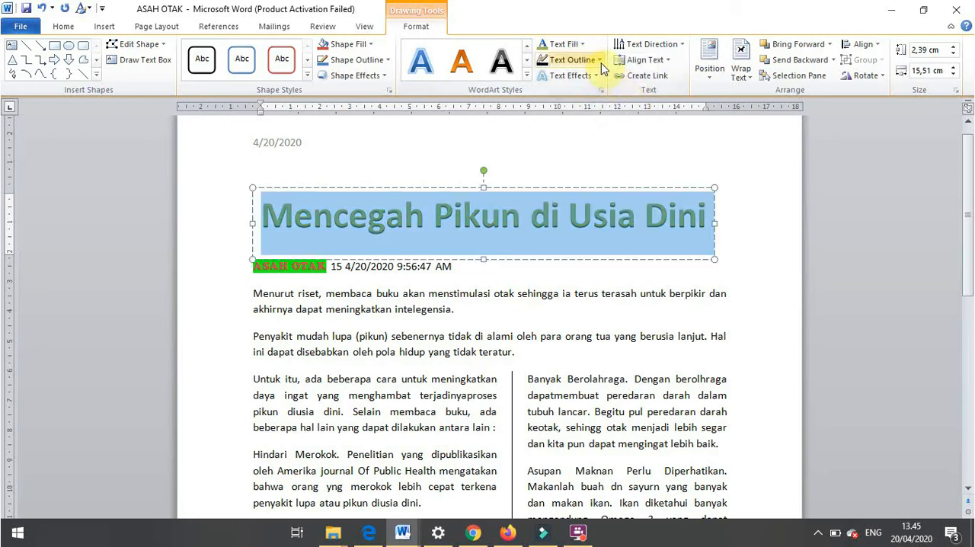
click(599, 61)
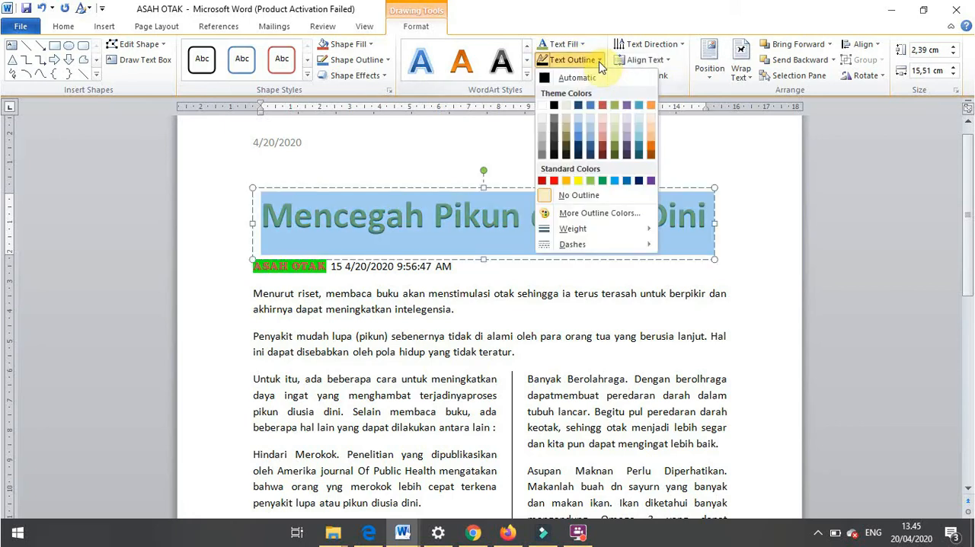
click(626, 105)
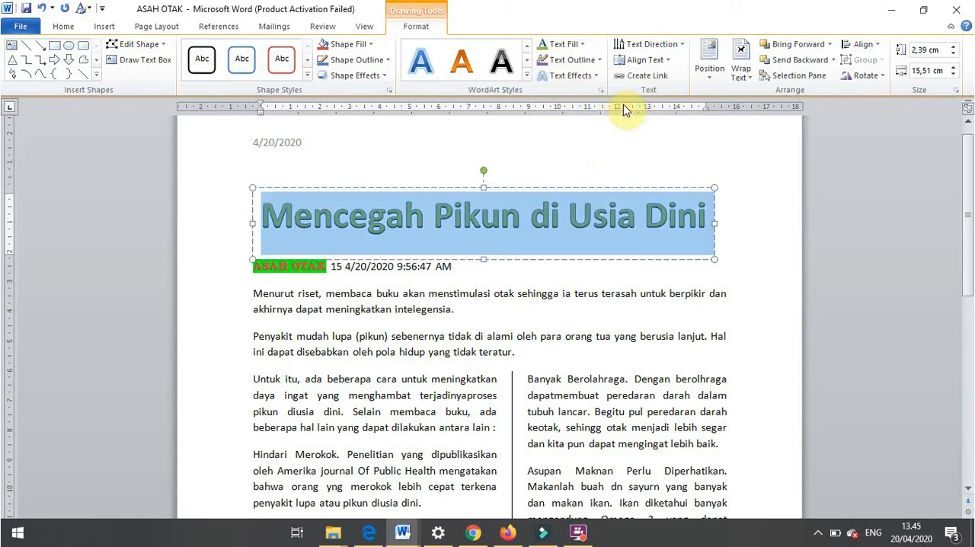
- Examine the Shadow, Reflection and Transform text effects available for the WordArt title without applying one
click(591, 77)
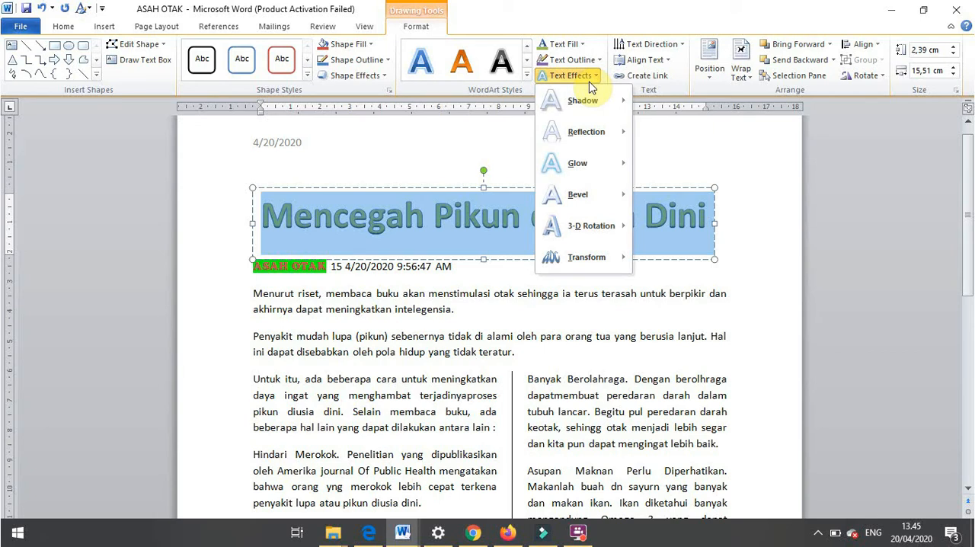
mouse_move(591, 97)
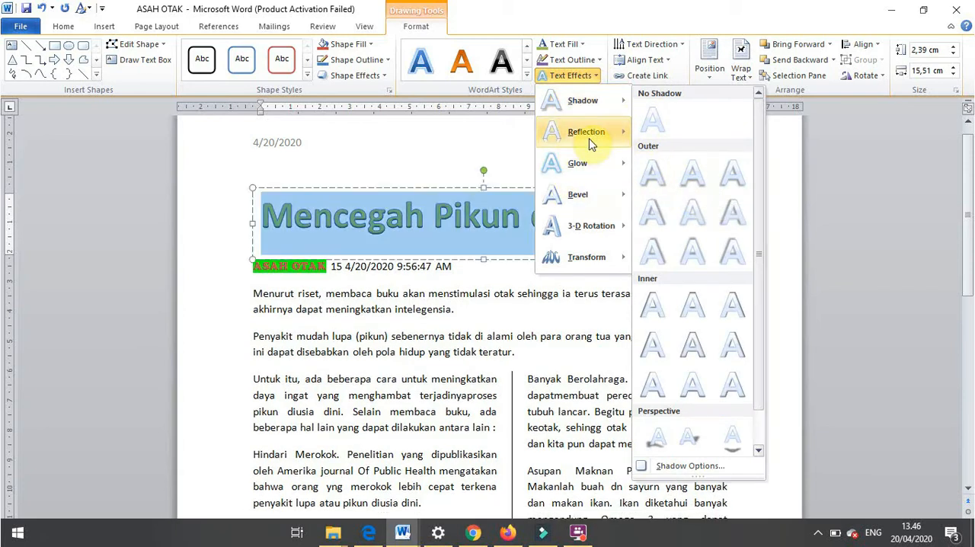
mouse_move(565, 137)
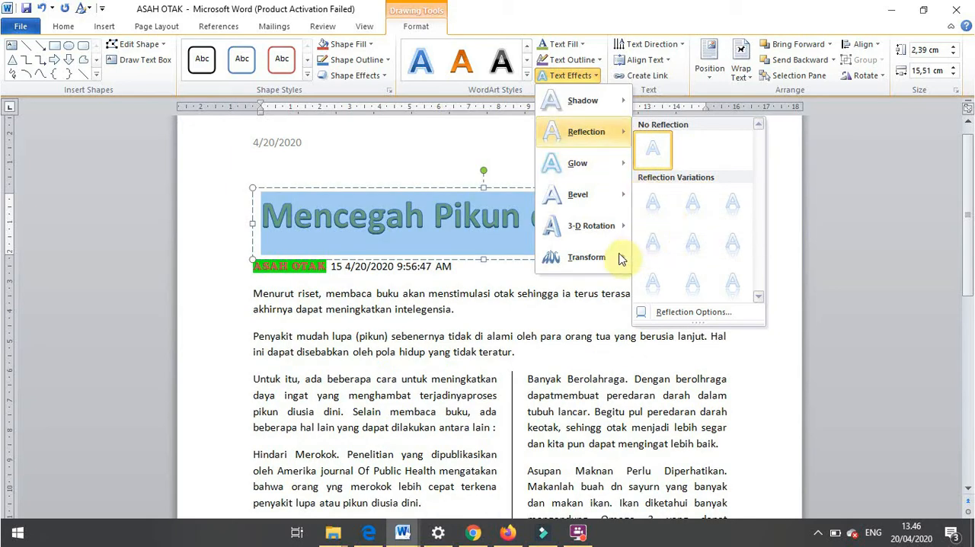
mouse_move(617, 263)
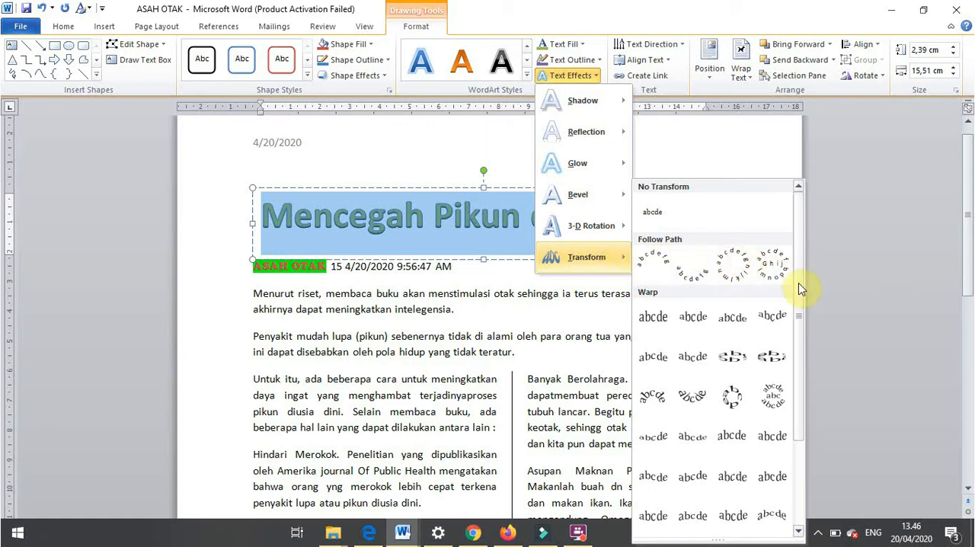
drag(798, 283, 799, 405)
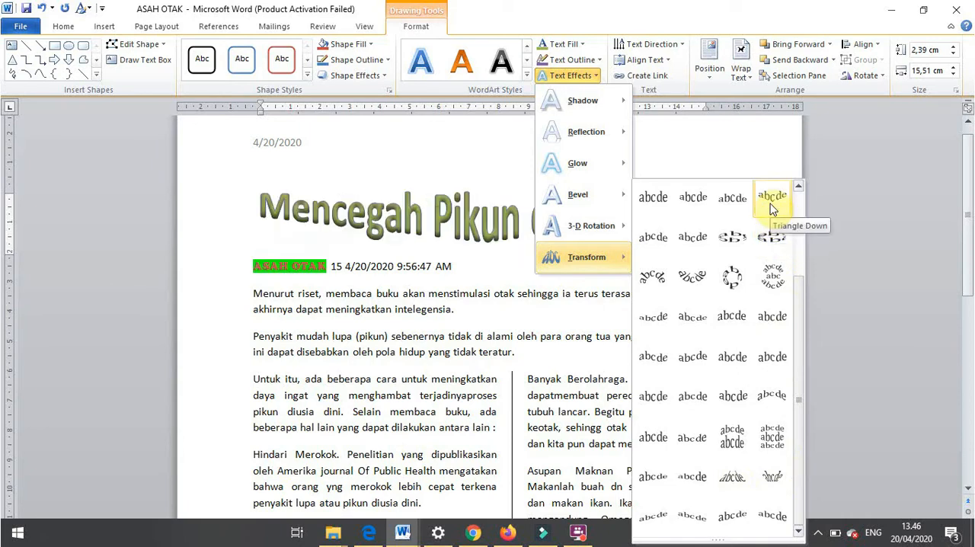
click(729, 137)
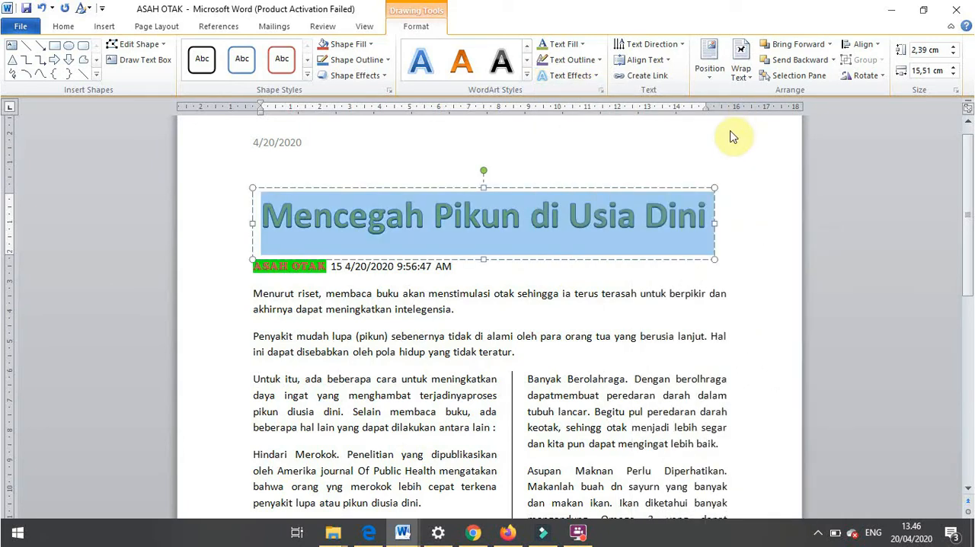
- Try rotating all text in the WordArt title by 90° and undo the rotation
click(684, 44)
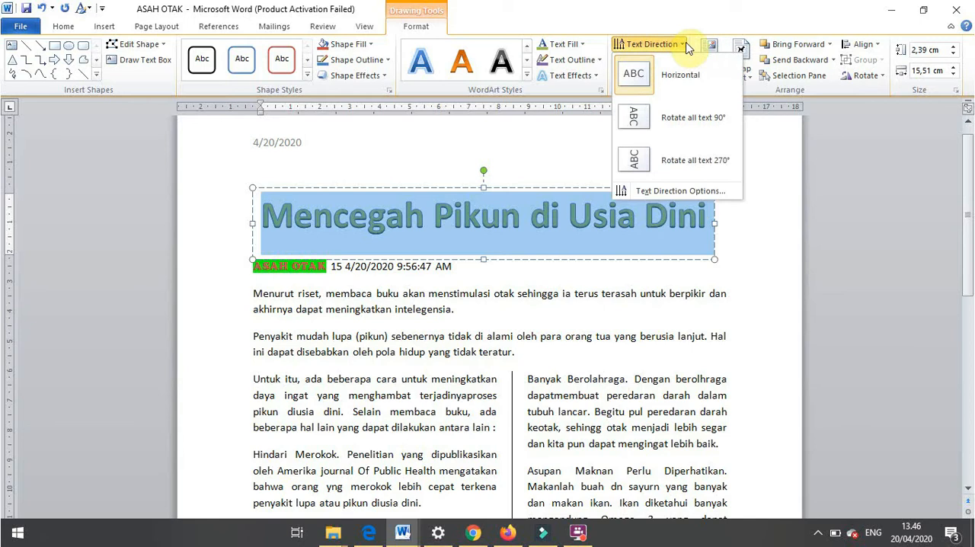
click(701, 120)
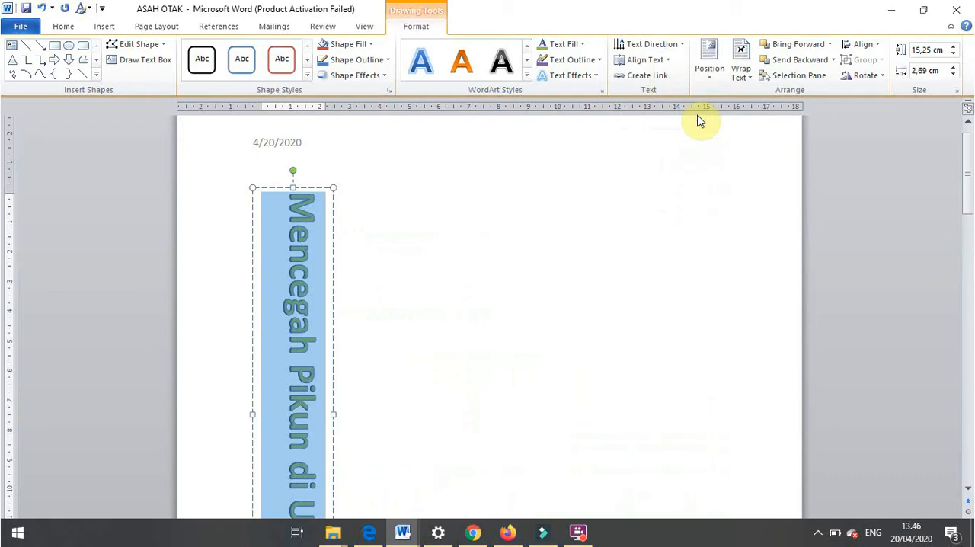
key(ctrl+z)
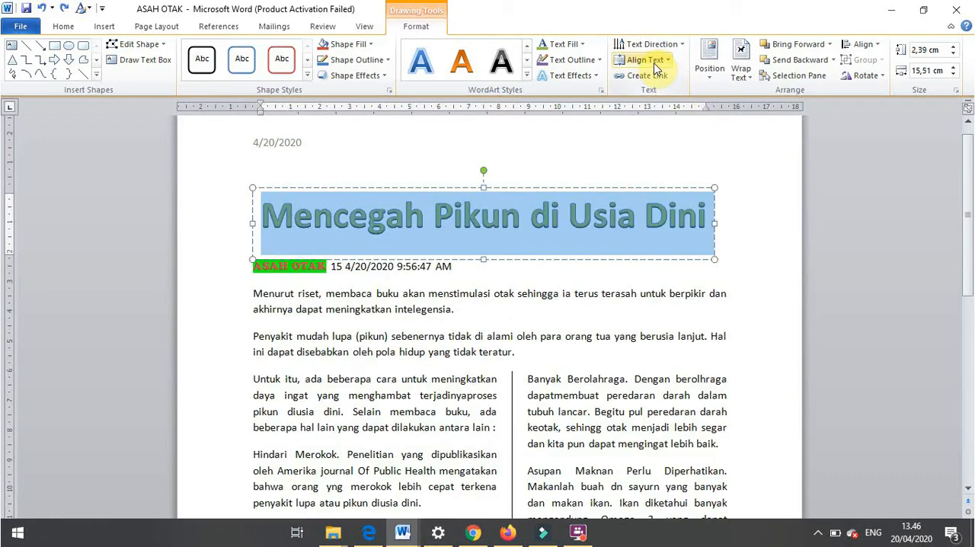
- Try the Middle and Bottom vertical text alignments on the WordArt title
click(655, 61)
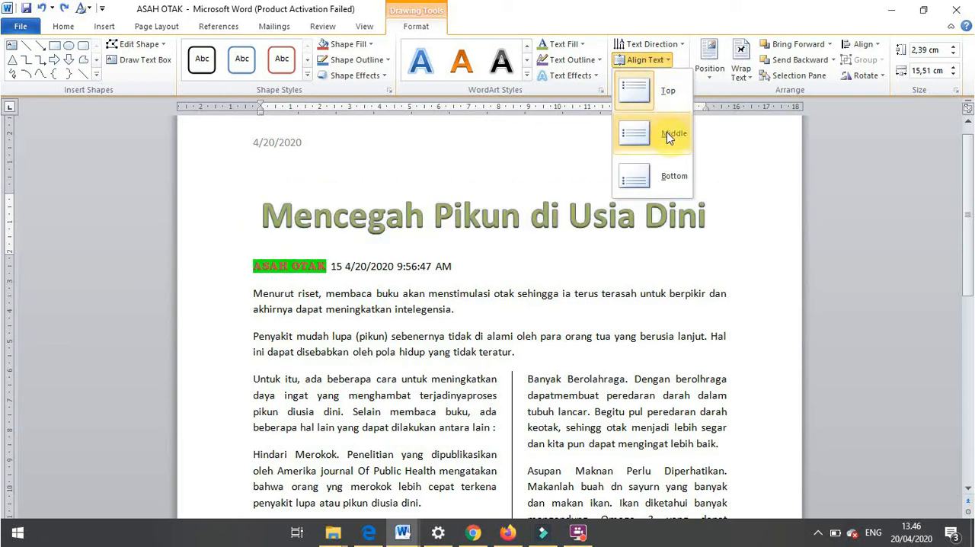
click(666, 133)
click(644, 59)
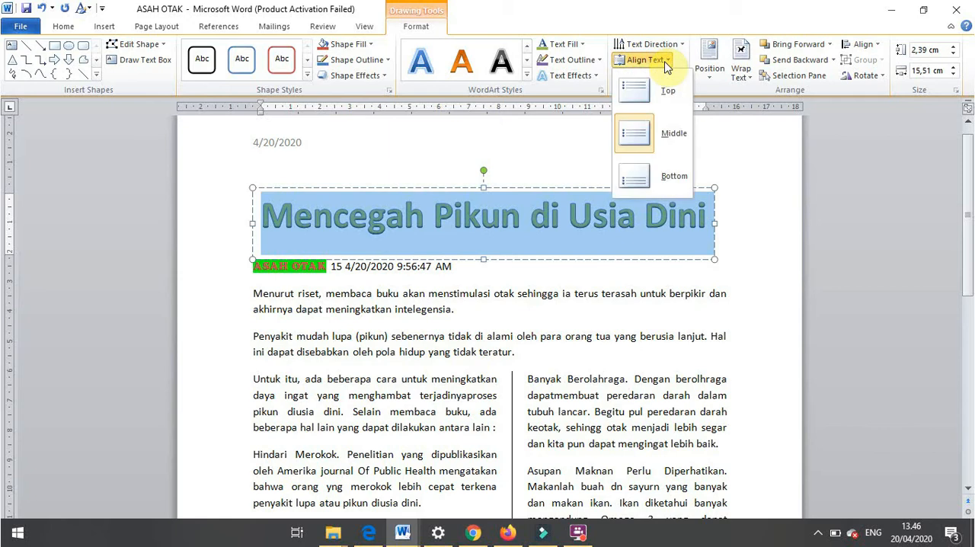
click(673, 177)
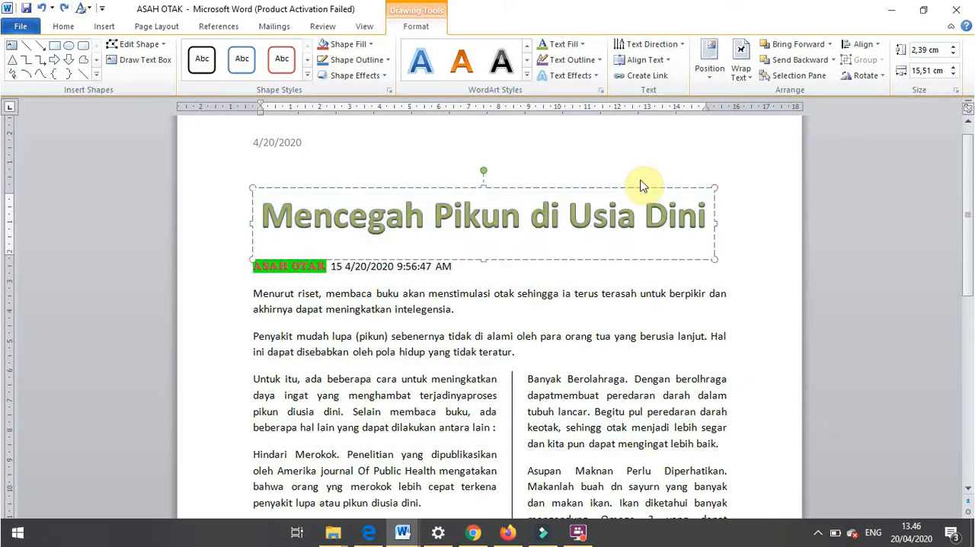
- Undo the WordArt formatting and conversion back to the plain "Mencegah Pikun di Usia Dini" line below ASAH OTAK
click(485, 208)
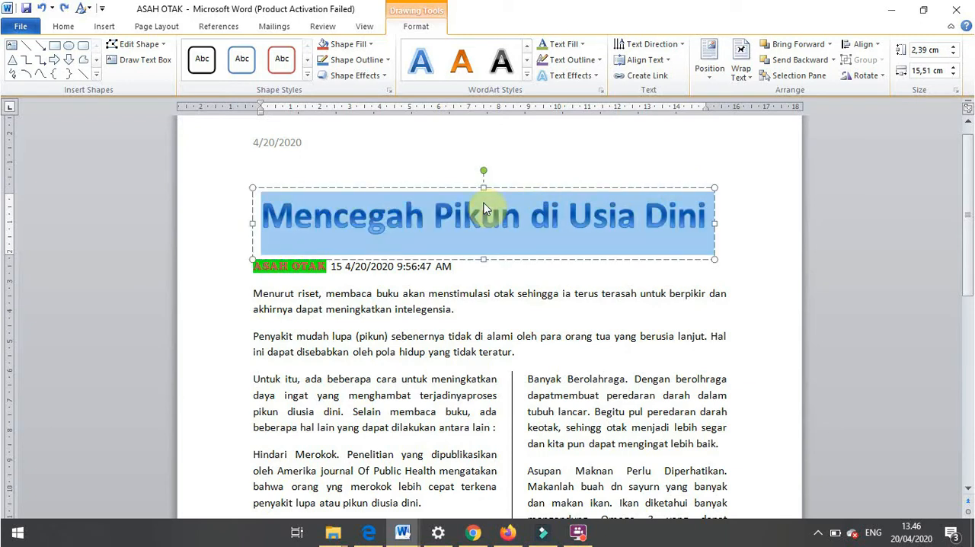
key(ctrl+z)
key(ctrl+z)
key(ctrl+z)
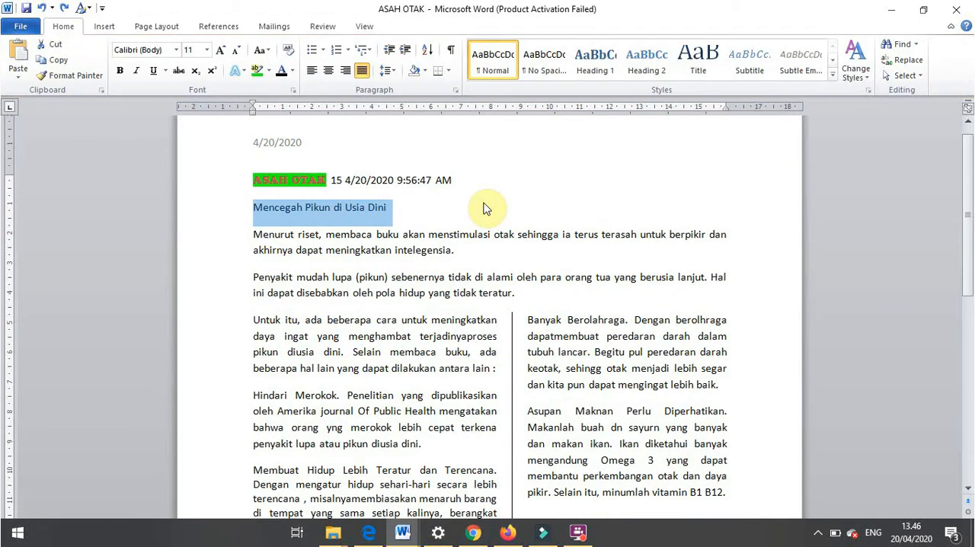
- Insert new lines above the ASAH OTAK line and enter the sample text "sgafahjfjaf" on the first one
click(256, 182)
key(Return)
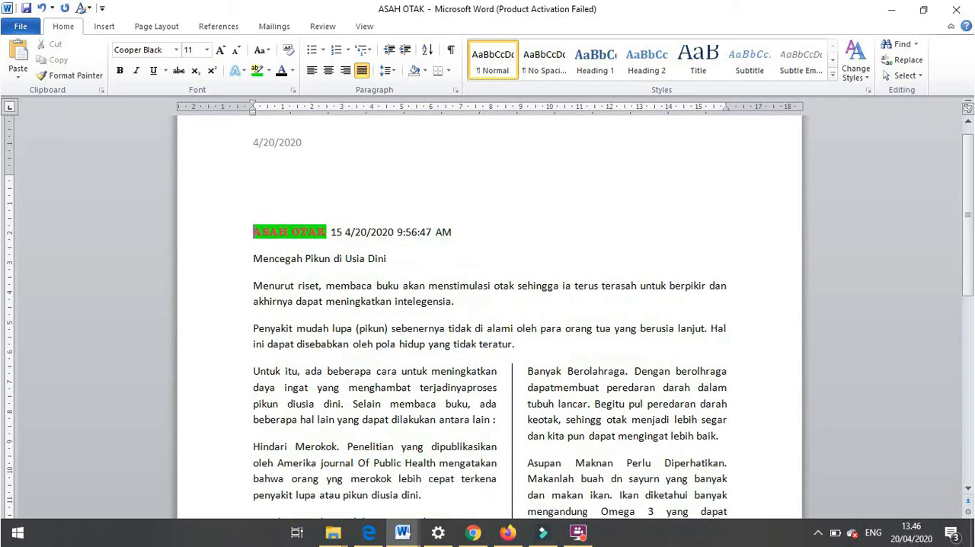
click(281, 195)
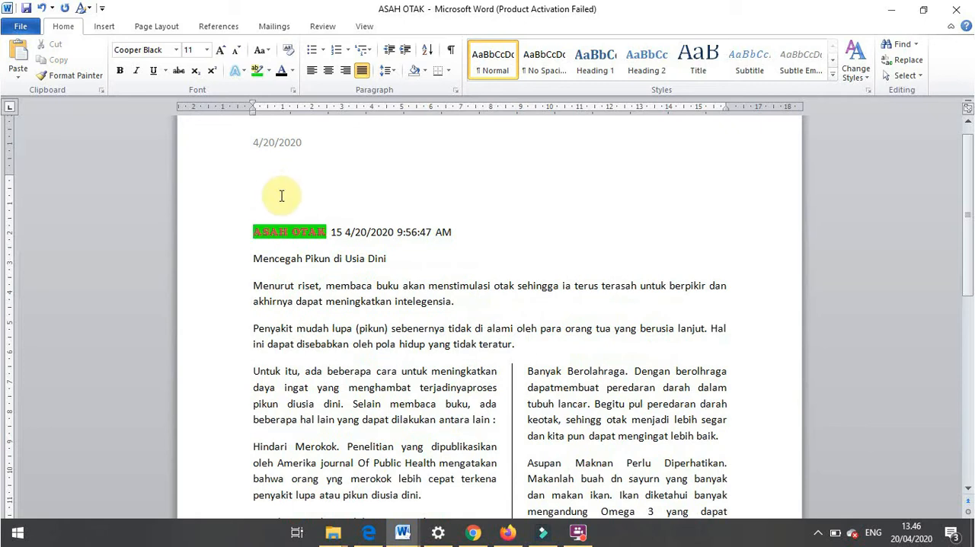
text(rgpfohjfjat)
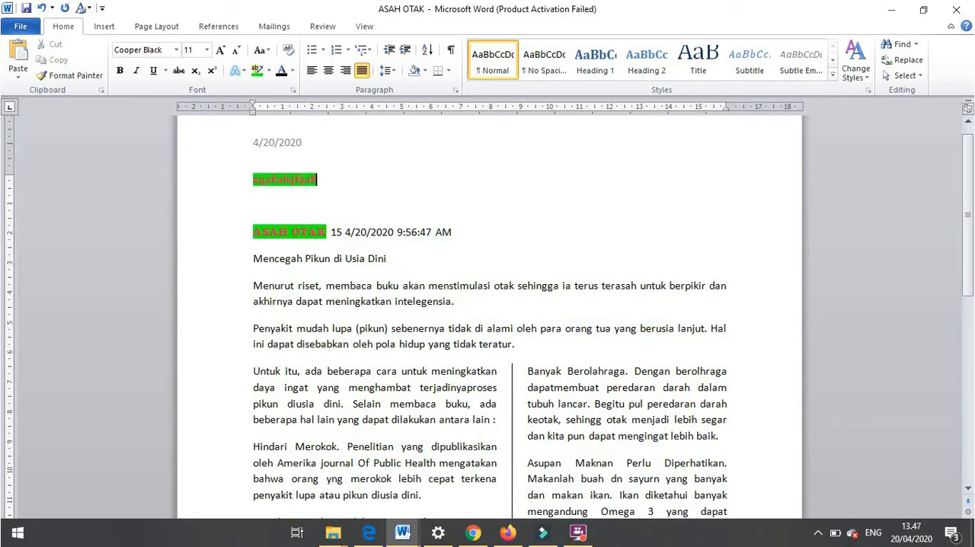
- Remove the green highlight from the "sgafahjfjaf" text by setting its highlight to No Color
drag(269, 178, 326, 178)
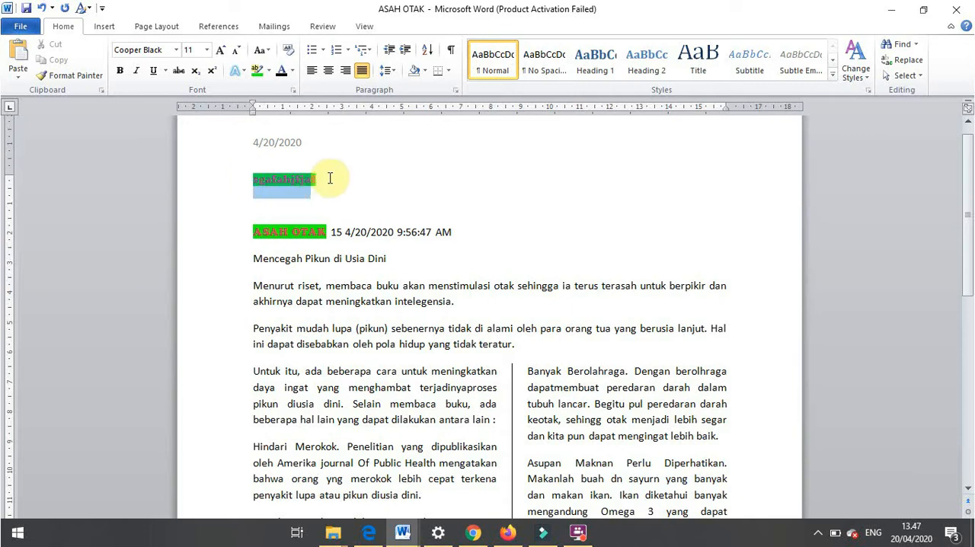
click(269, 71)
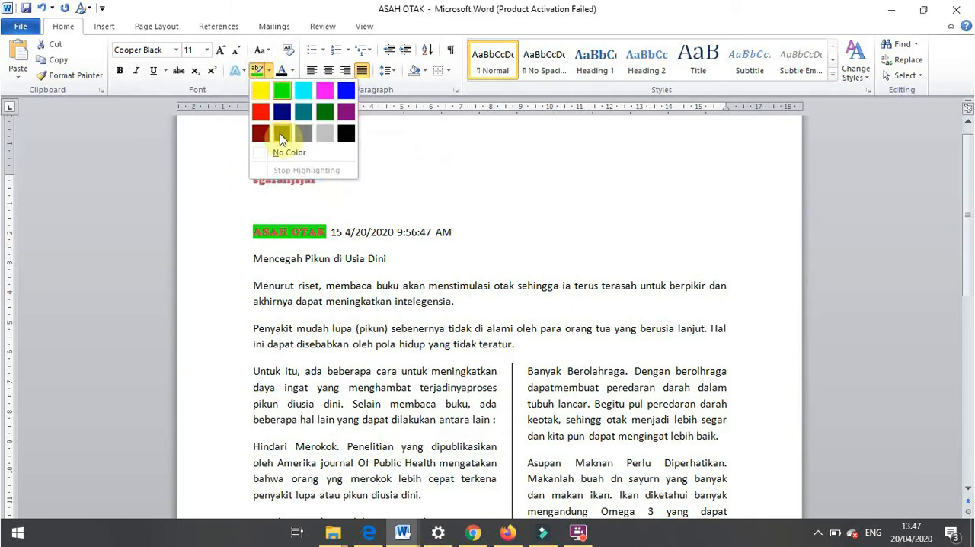
click(292, 161)
click(291, 179)
- Add an empty line below "Mencegah Pikun di Usia Dini" and convert that title line into solid orange bevelled WordArt
click(255, 260)
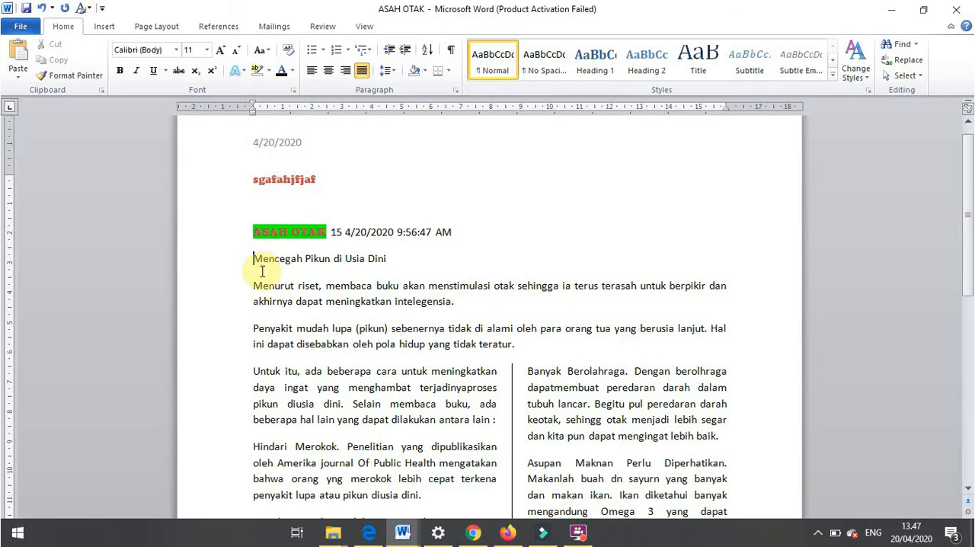
click(426, 259)
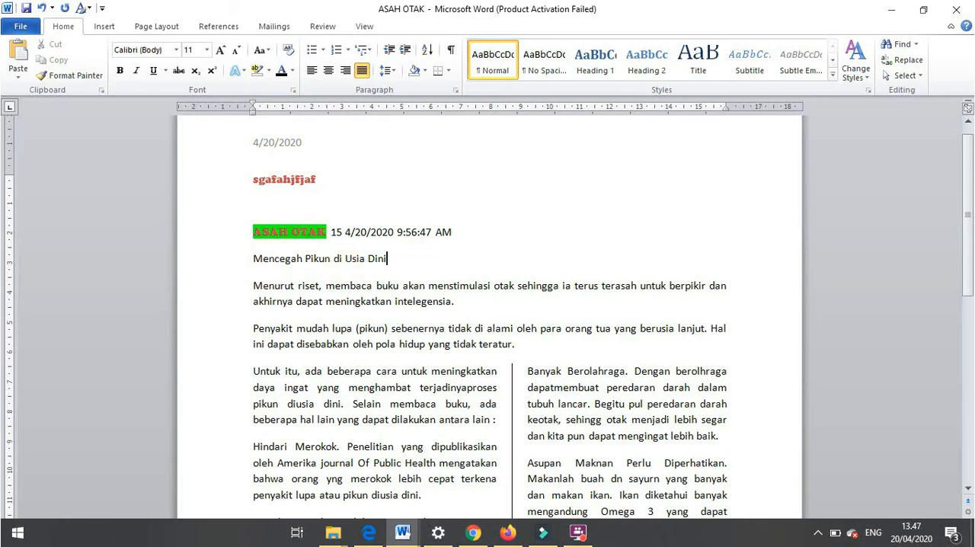
key(Return)
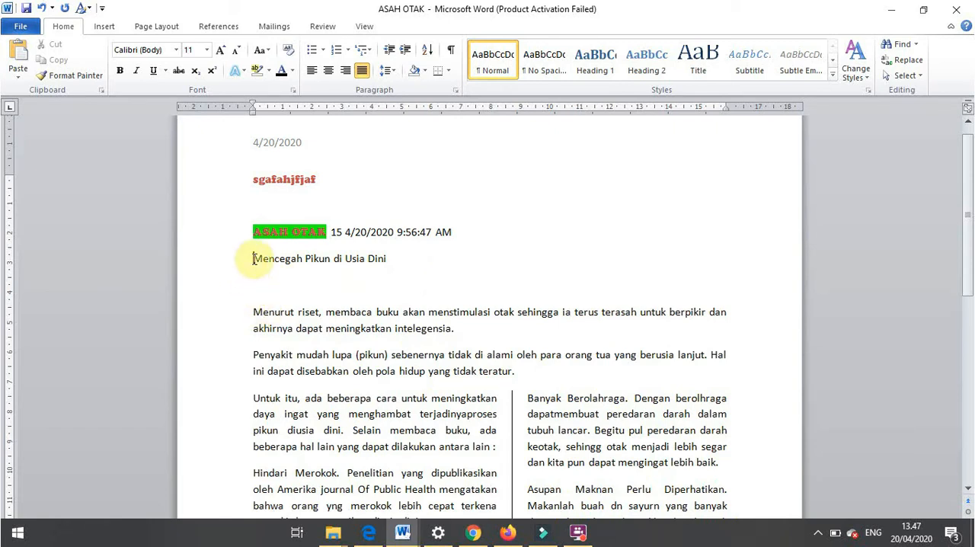
drag(255, 259, 377, 262)
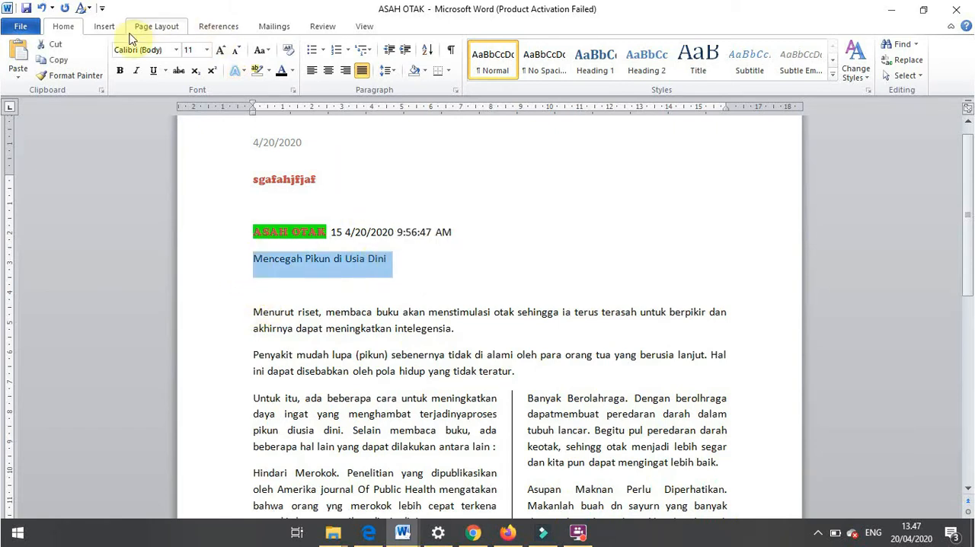
click(104, 26)
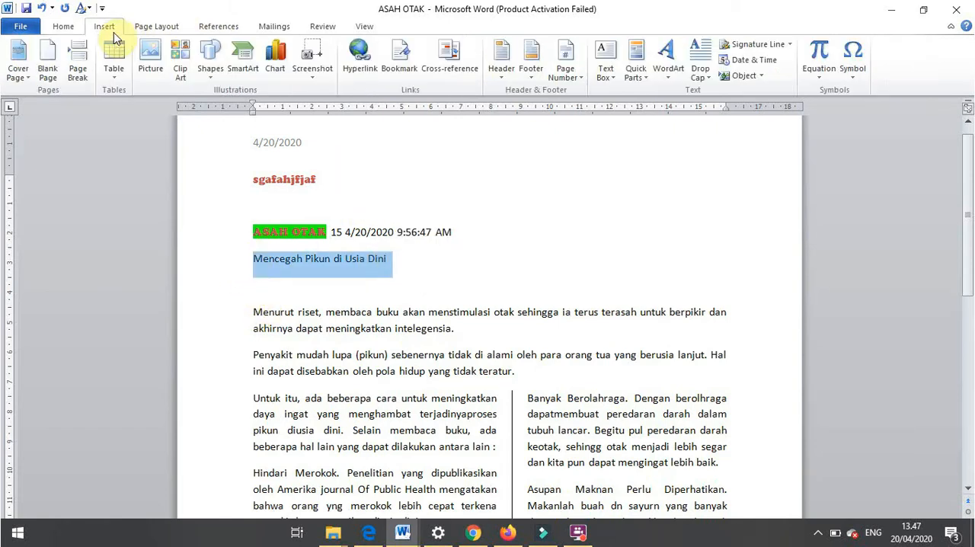
click(667, 76)
click(722, 220)
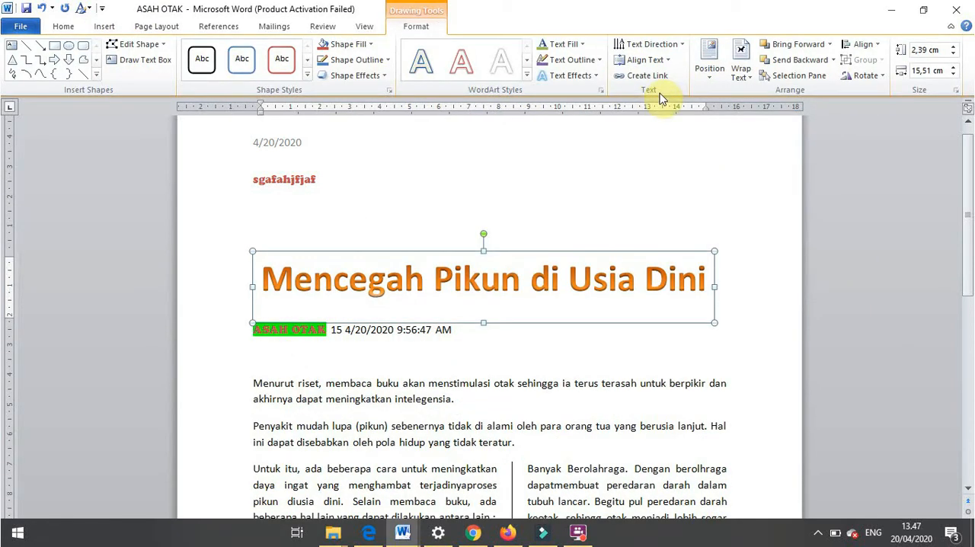
- Move the orange WordArt title down to between the ASAH OTAK line and the "Menurut riset" paragraph
click(741, 68)
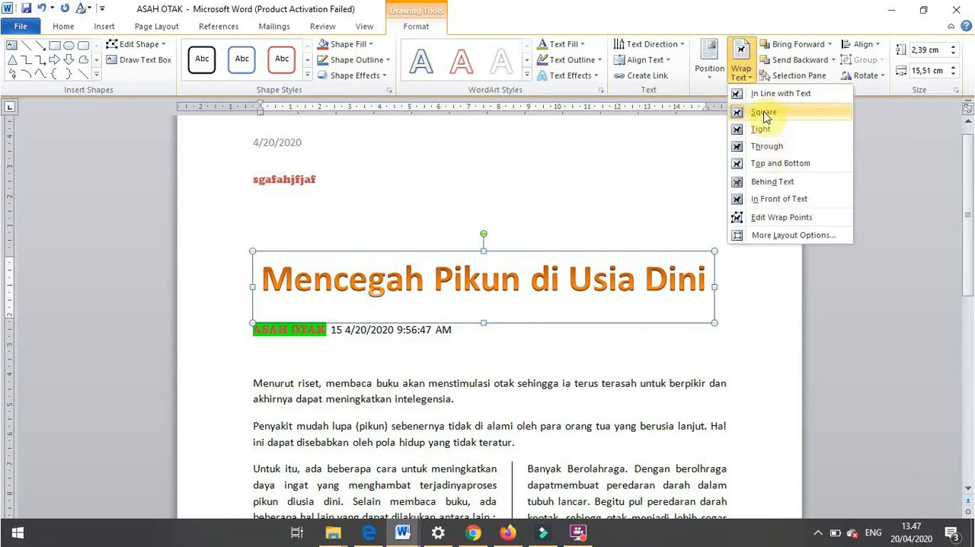
click(507, 258)
drag(501, 254, 500, 287)
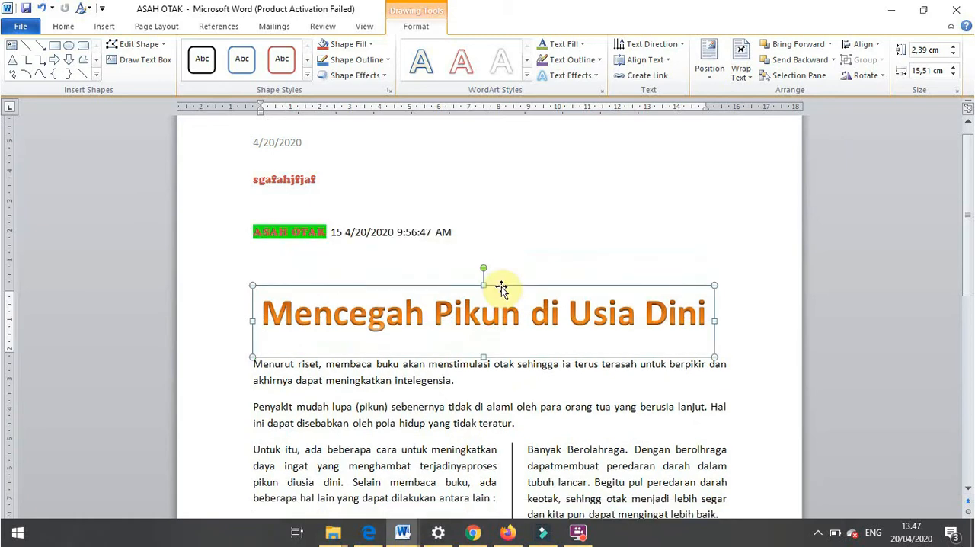
- Turn the first letter M of the "Menurut riset" paragraph into a Dropped drop cap
click(272, 380)
drag(260, 366, 244, 364)
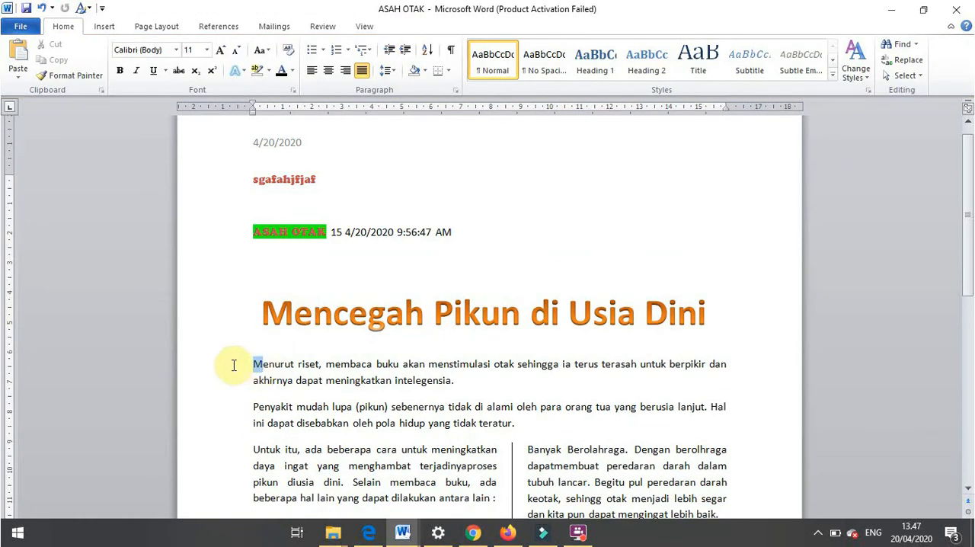
click(106, 27)
click(713, 81)
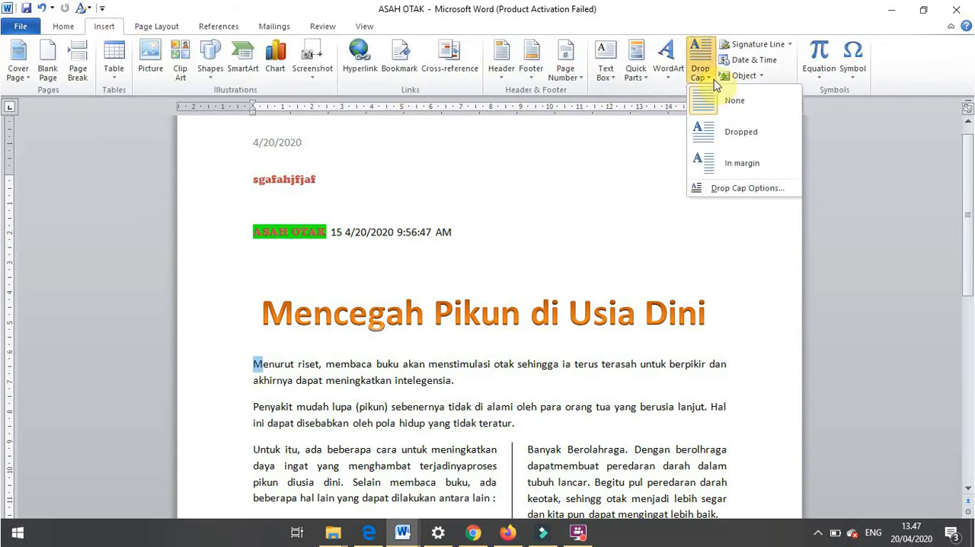
click(735, 134)
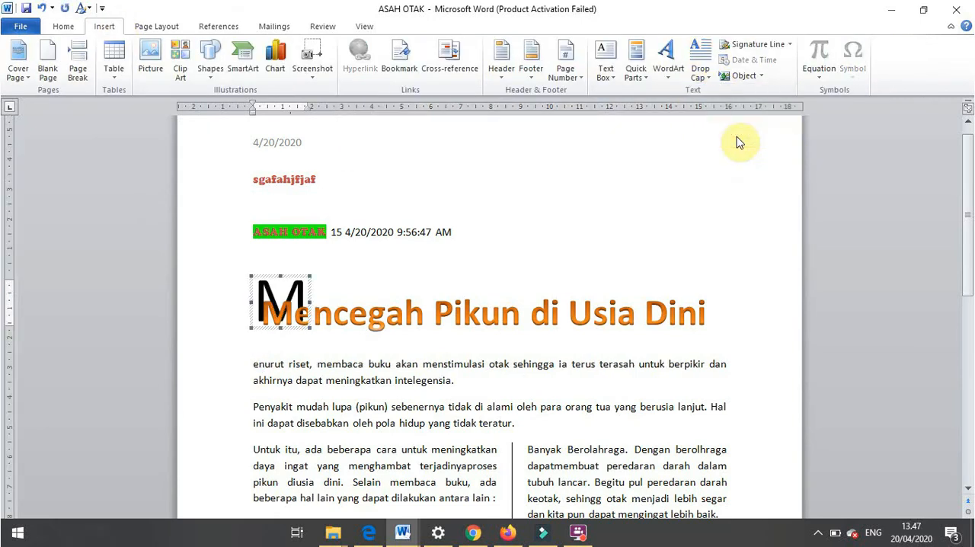
- Move the WordArt title up above the ASAH OTAK line and set its text wrapping to Top and Bottom
click(343, 343)
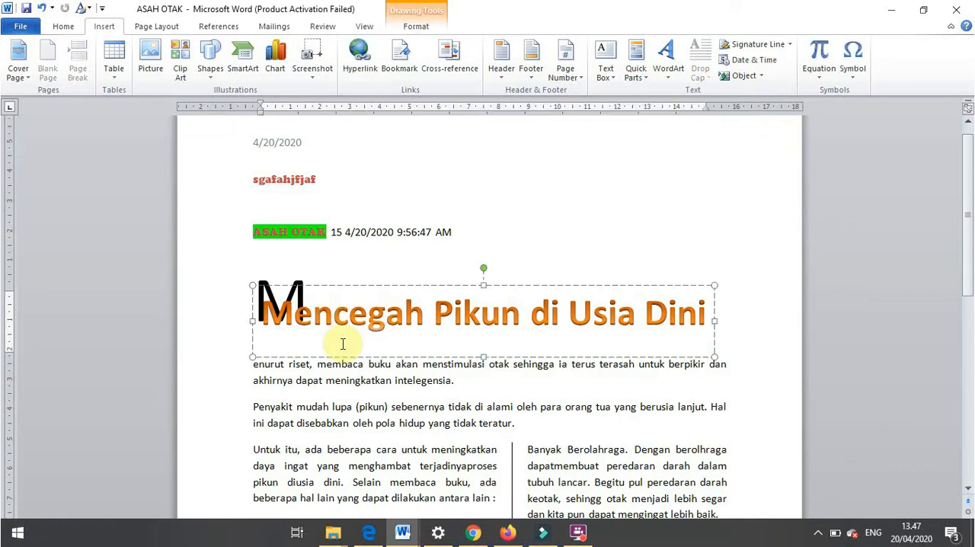
drag(373, 285, 375, 254)
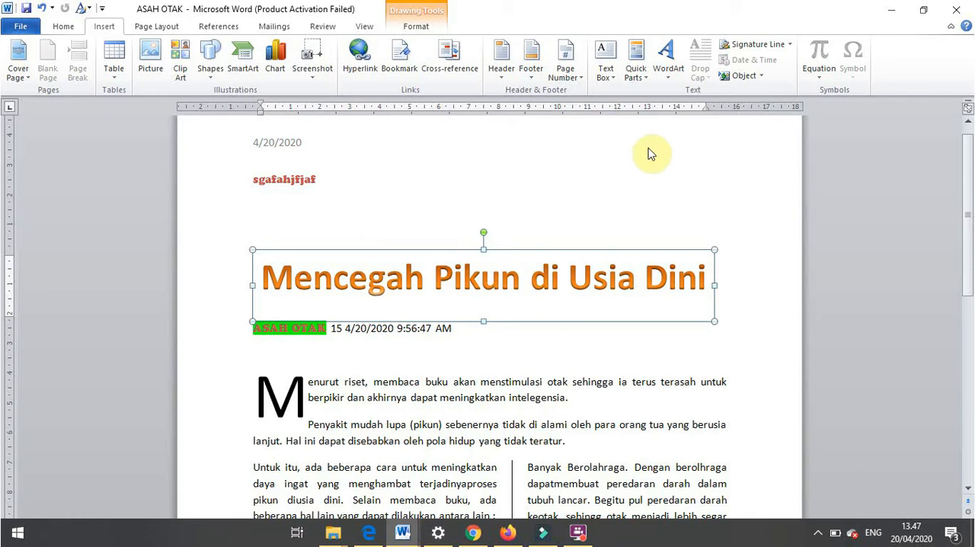
click(670, 72)
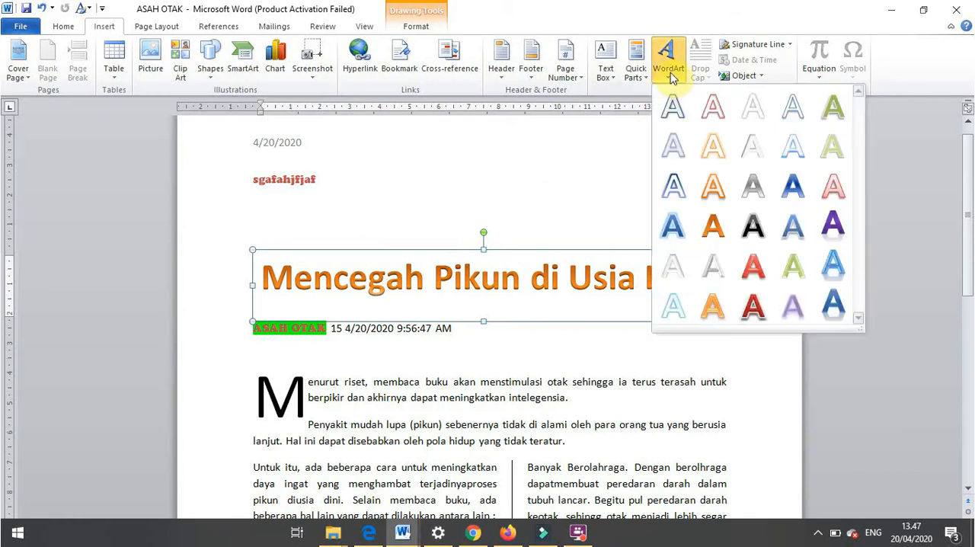
click(620, 131)
click(424, 28)
click(740, 67)
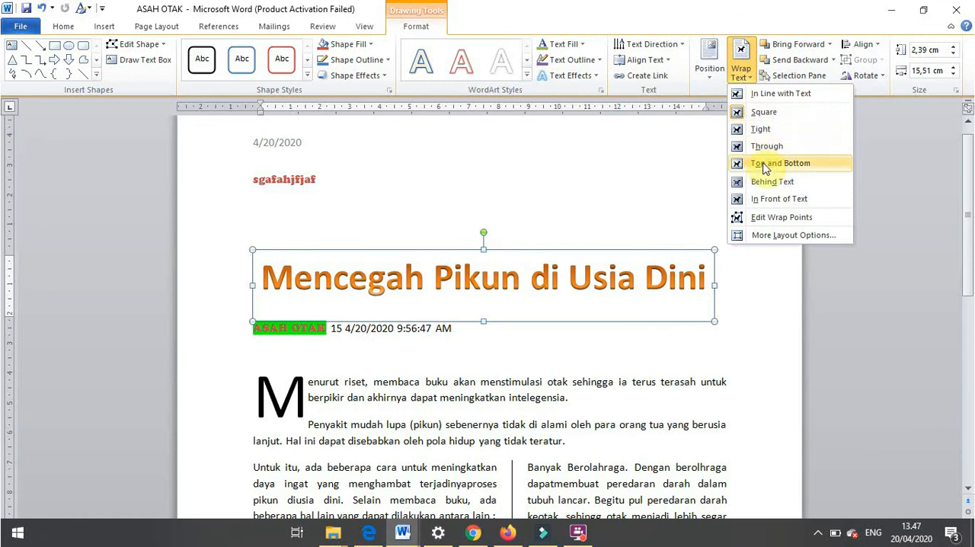
click(764, 163)
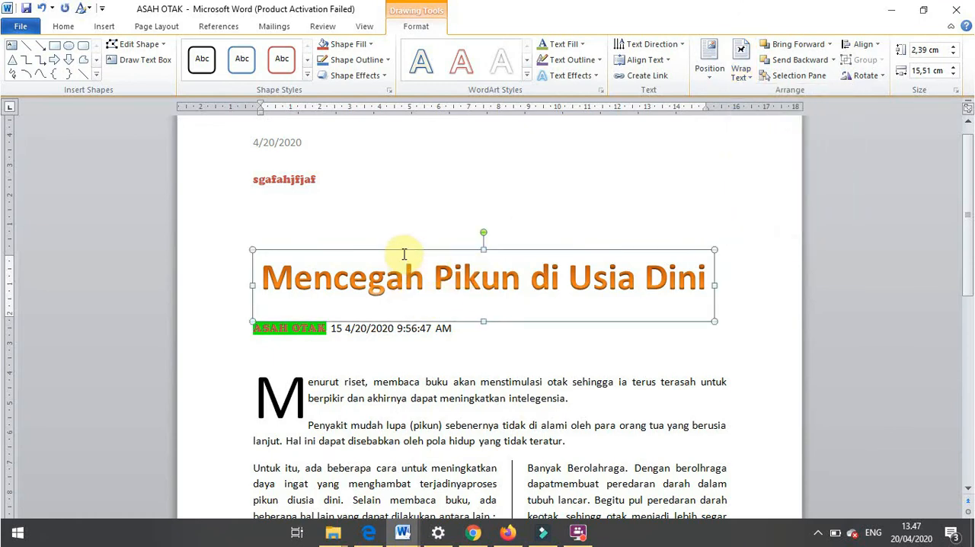
- Move the orange WordArt title slightly down so it sits between the ASAH OTAK line and the "Menurut riset" paragraph
mouse_move(402, 251)
mouse_down()
mouse_move(402, 280)
mouse_move(402, 256)
mouse_up()
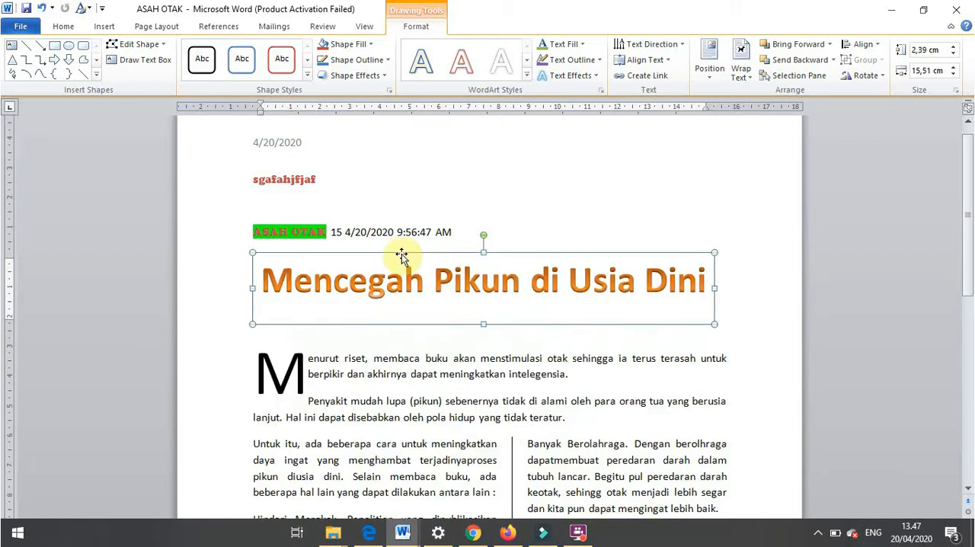
click(278, 373)
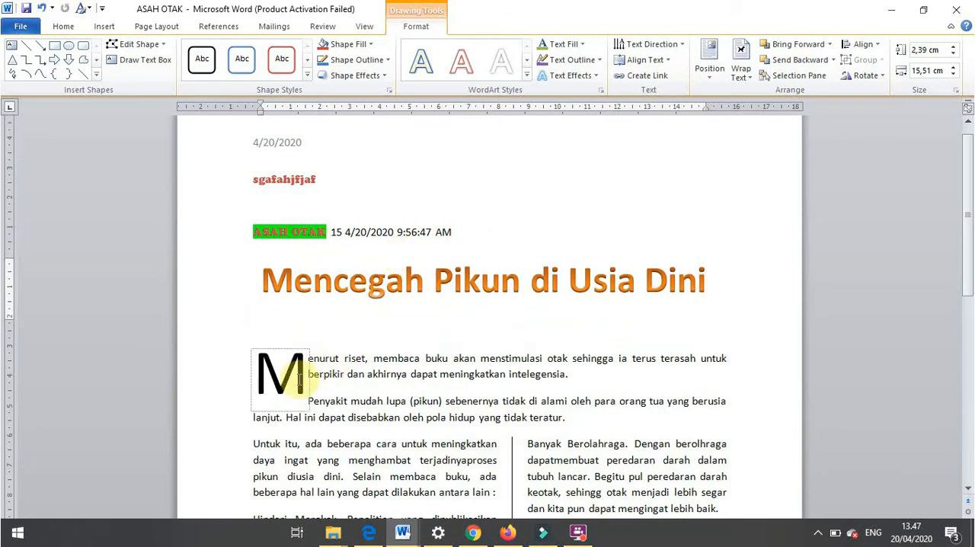
click(307, 319)
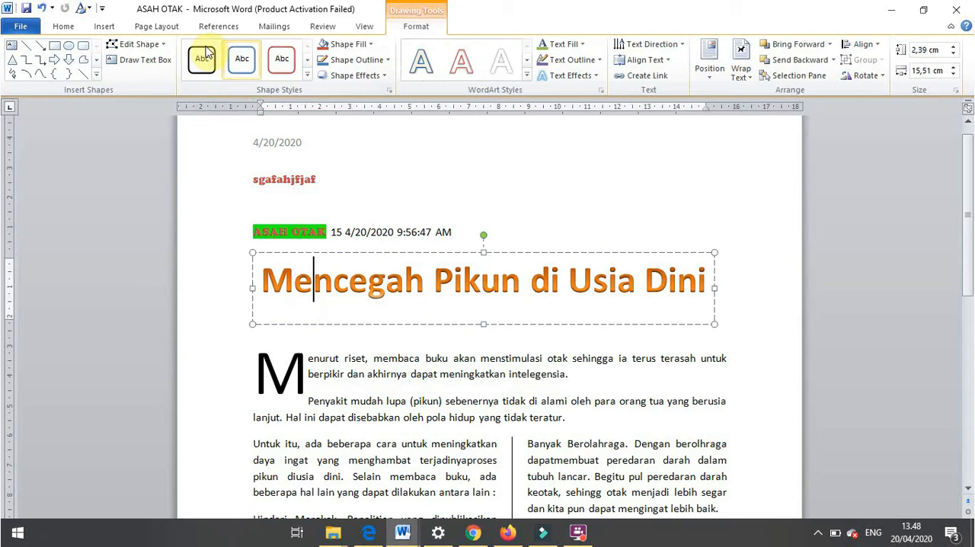
- Show the paragraph and formatting marks and place the cursor on the blank line below the WordArt title
click(65, 29)
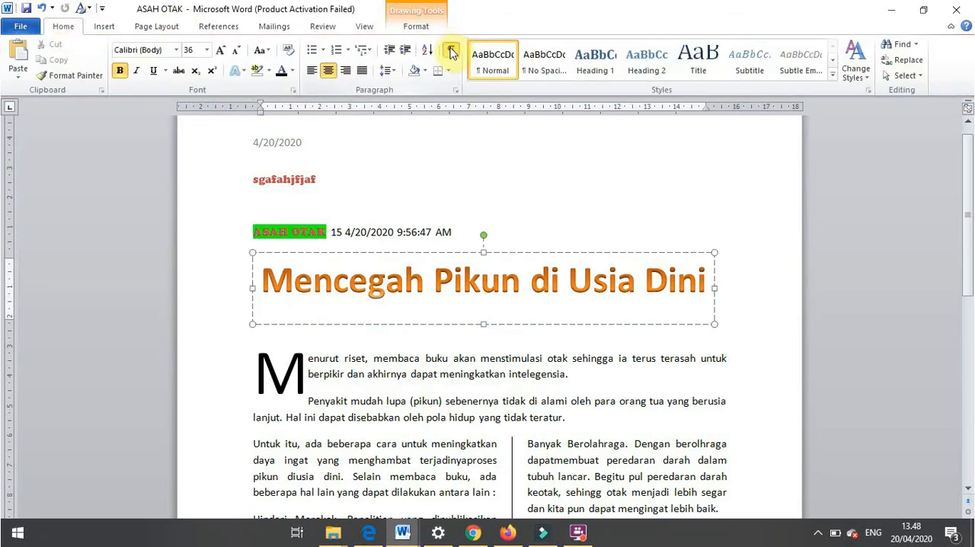
click(450, 50)
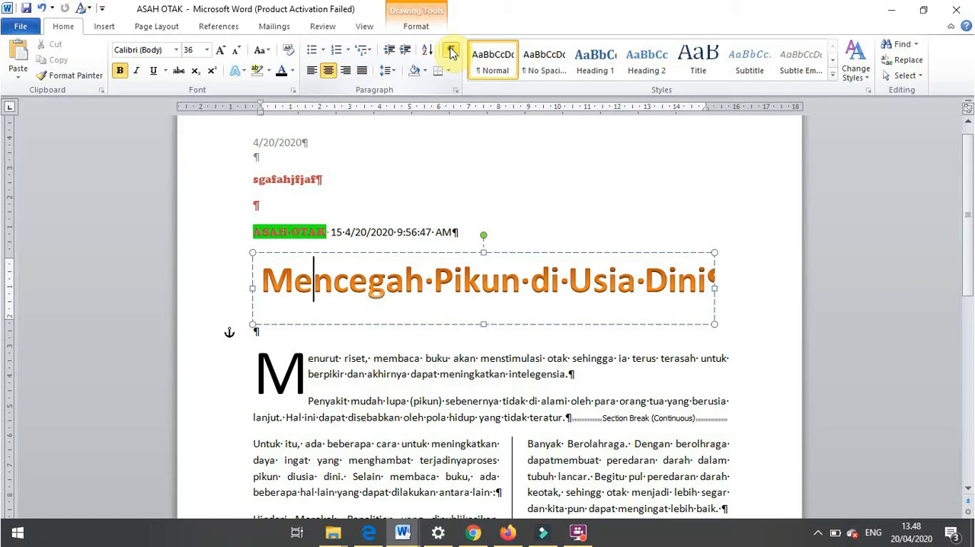
click(274, 330)
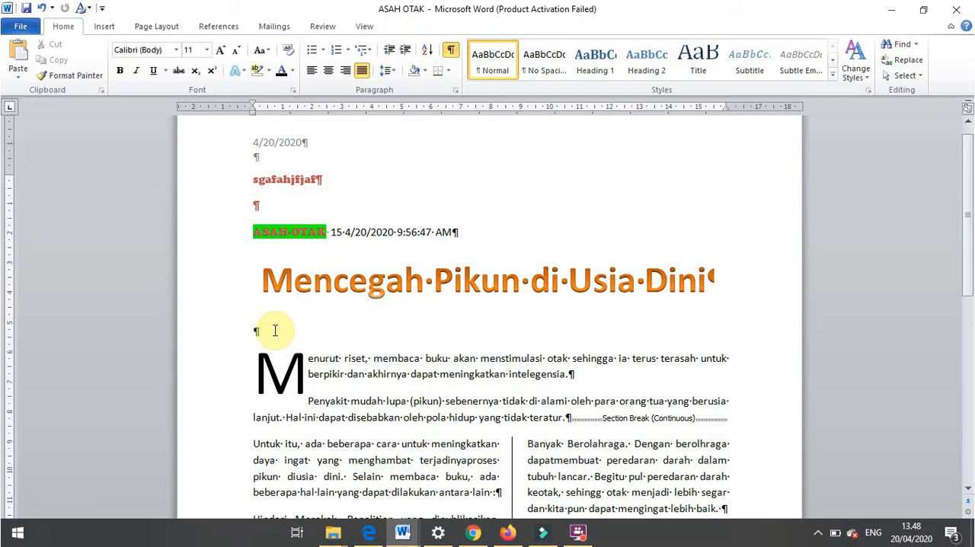
- Switch to the Materi MS. Word_2010 PDF, examine the topics from Pertemuan 4 onward, and return to the Word document
key(alt+Tab)
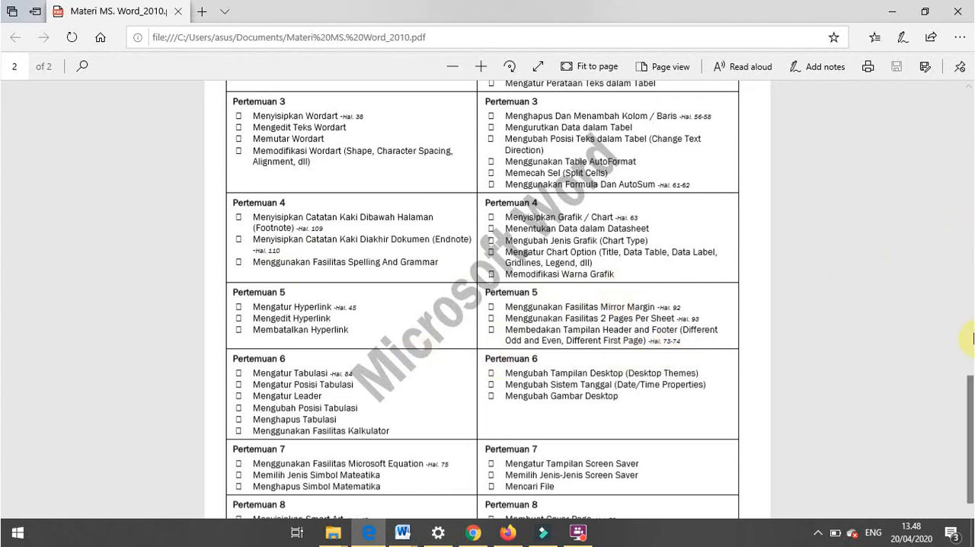
scroll(967, 411, down, 2)
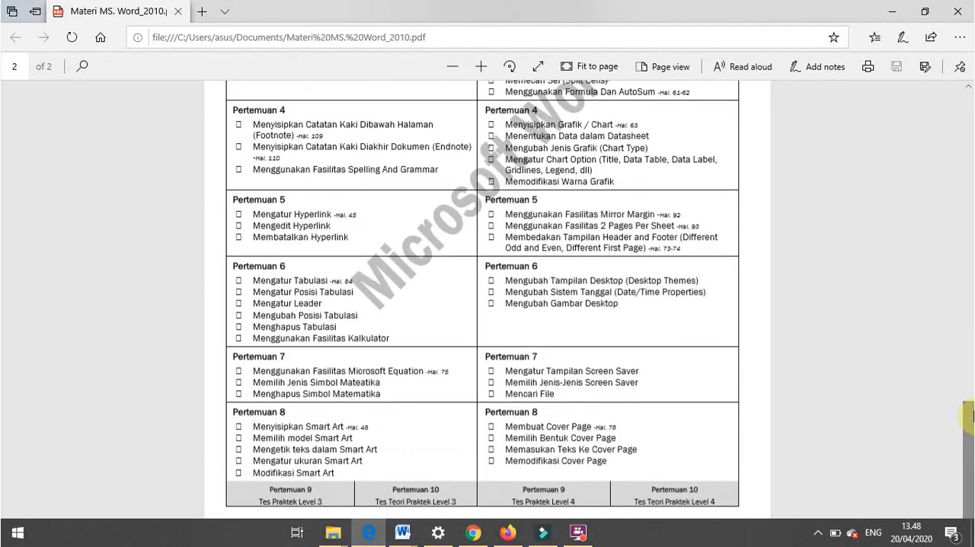
key(alt+Tab)
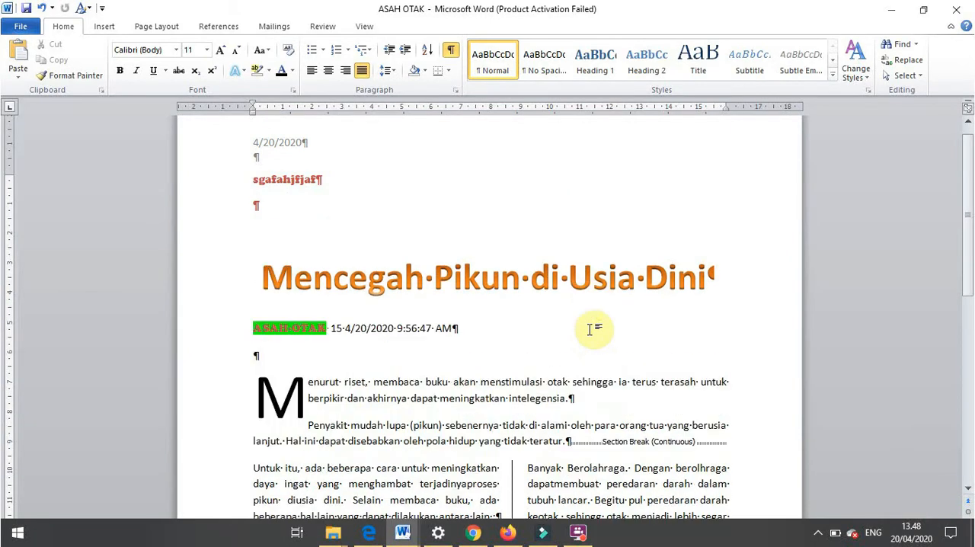
- Undo the WordArt, drop cap and column edits back to the plain single-column text
key(ctrl+z)
key(ctrl+z)
key(ctrl+z)
key(ctrl+z)
key(ctrl+z)
key(ctrl+z)
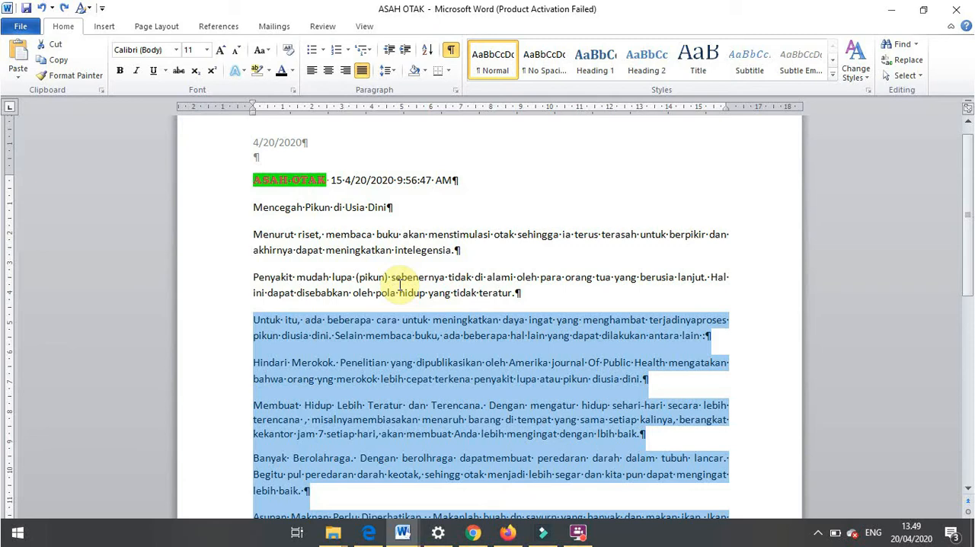
- Insert a bottom-of-page footnote with 1, 2, 3 numbering after "Mencegah Pikun di Usia Dini" and enter the note text "hghjafhsfha"
click(389, 205)
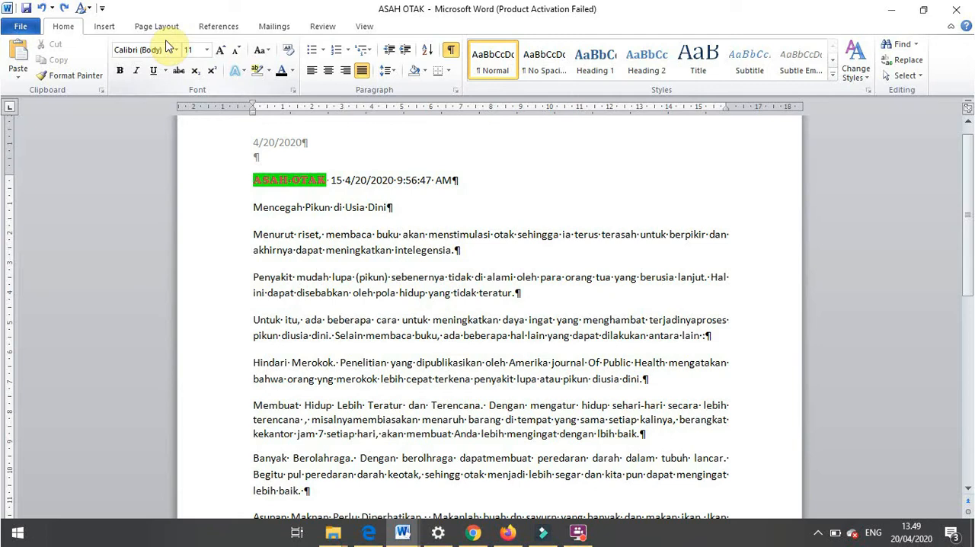
click(218, 27)
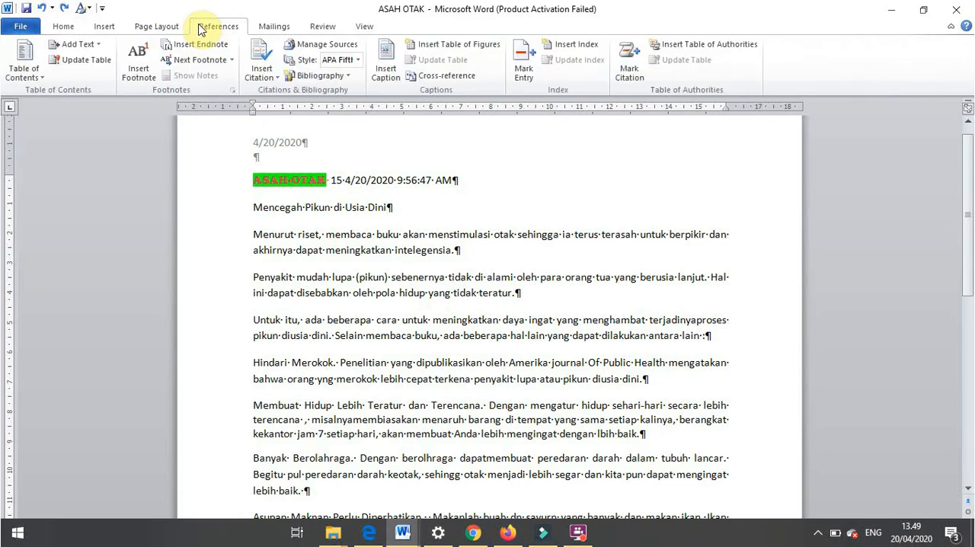
click(232, 90)
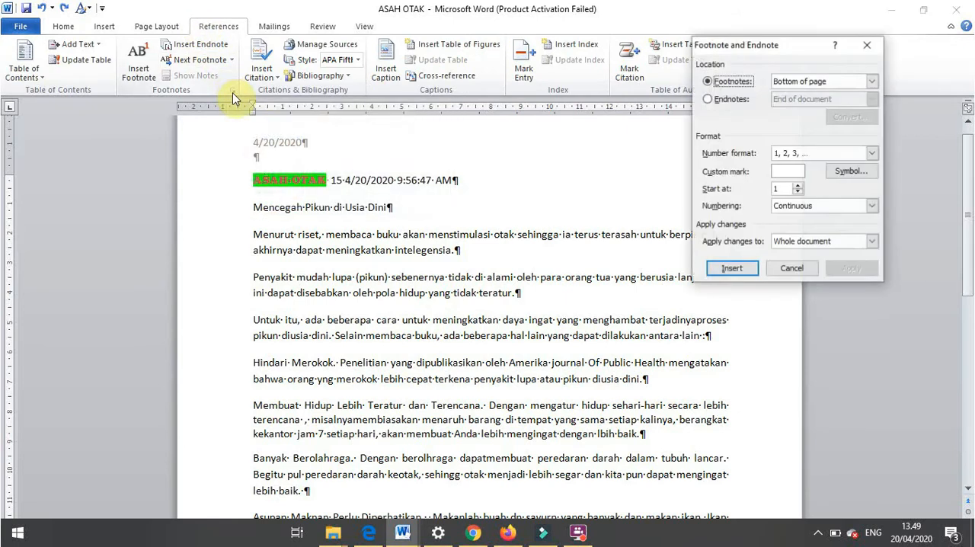
click(870, 82)
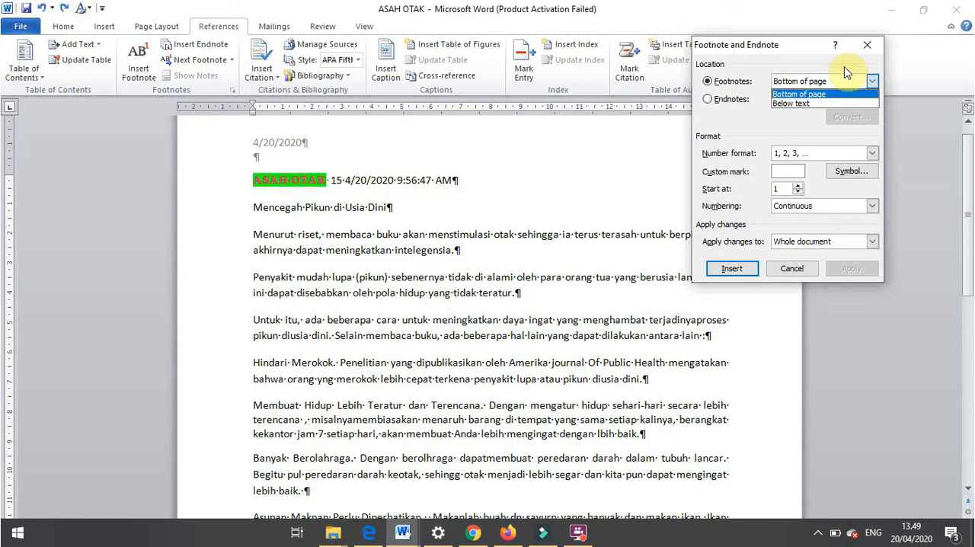
key(Return)
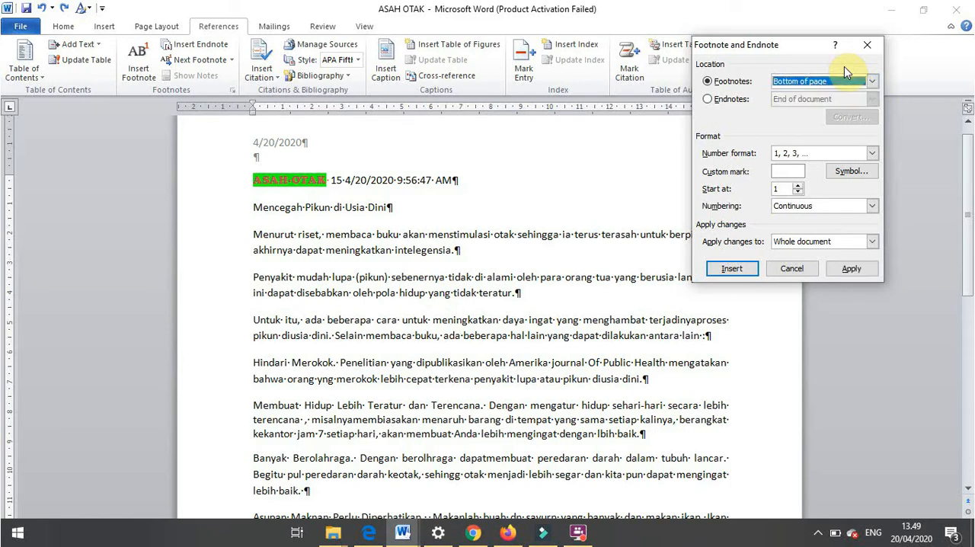
click(871, 153)
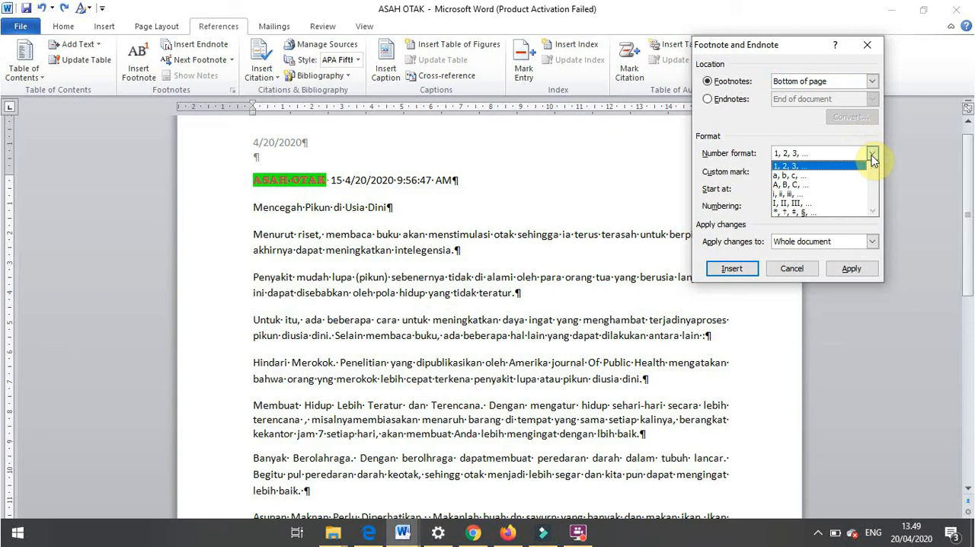
click(810, 119)
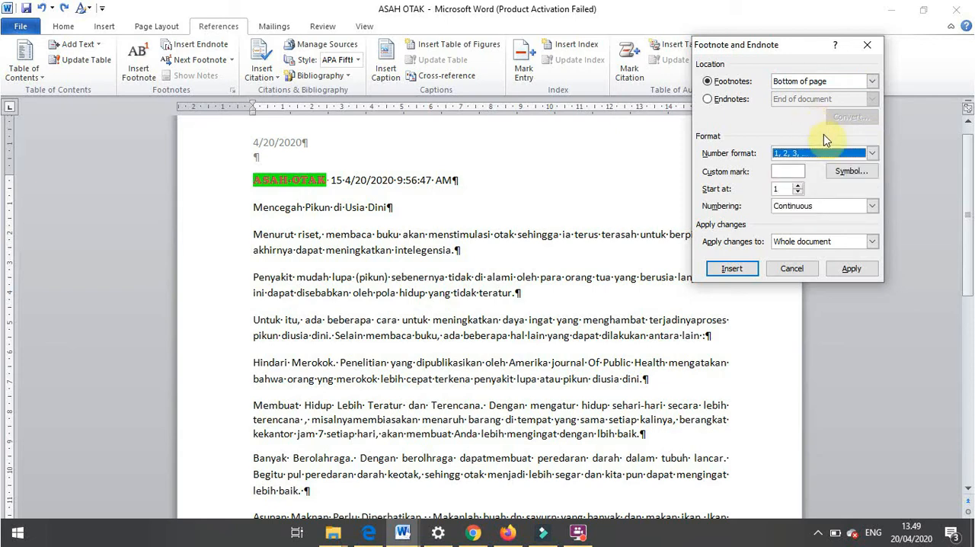
click(846, 172)
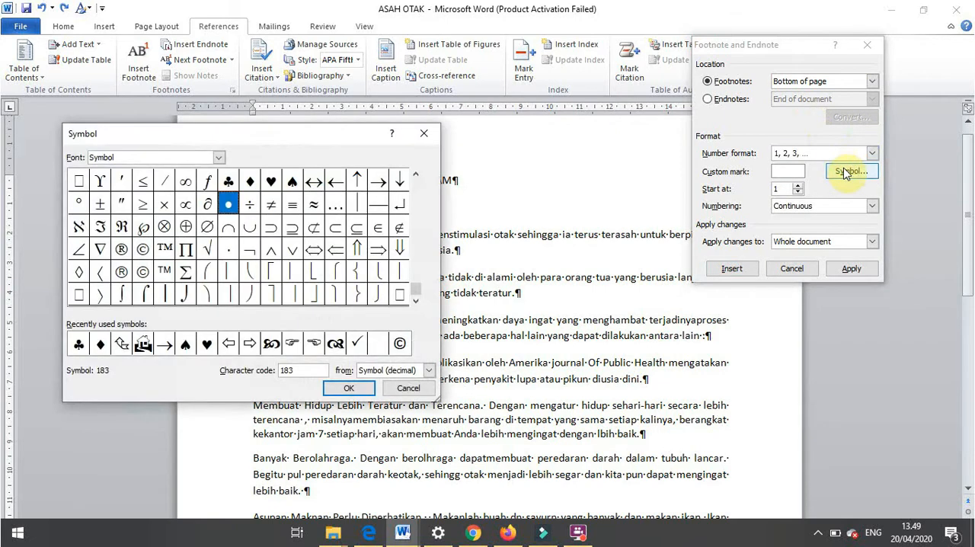
click(425, 137)
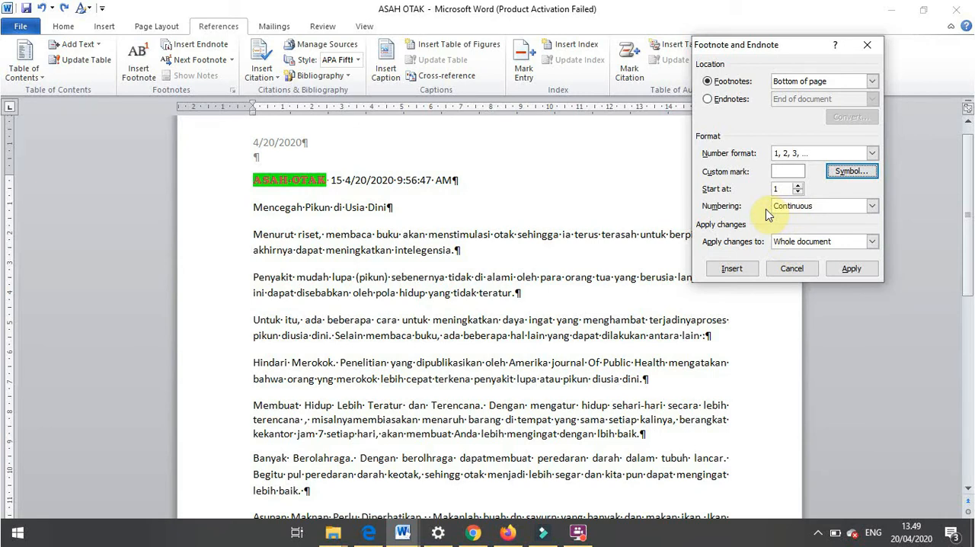
click(752, 269)
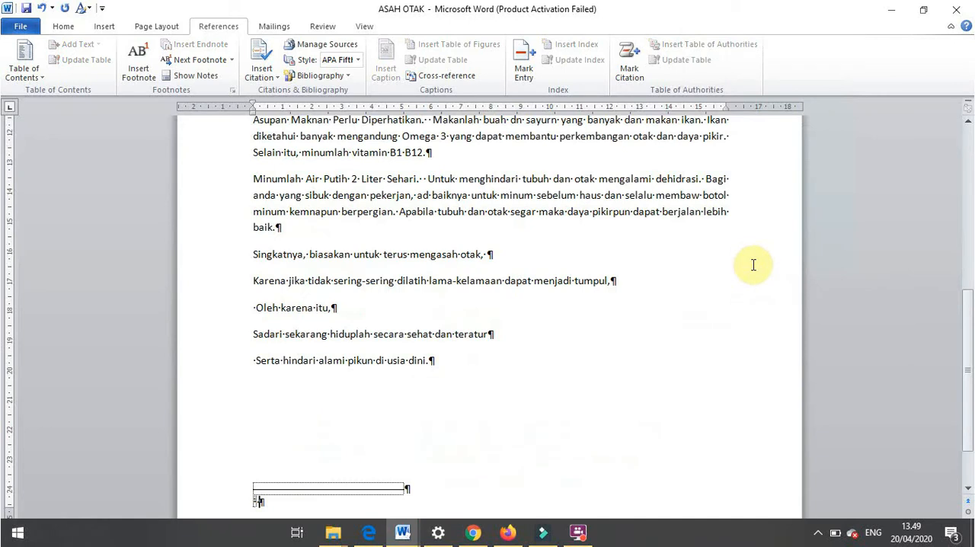
text(hghjafhsfha)
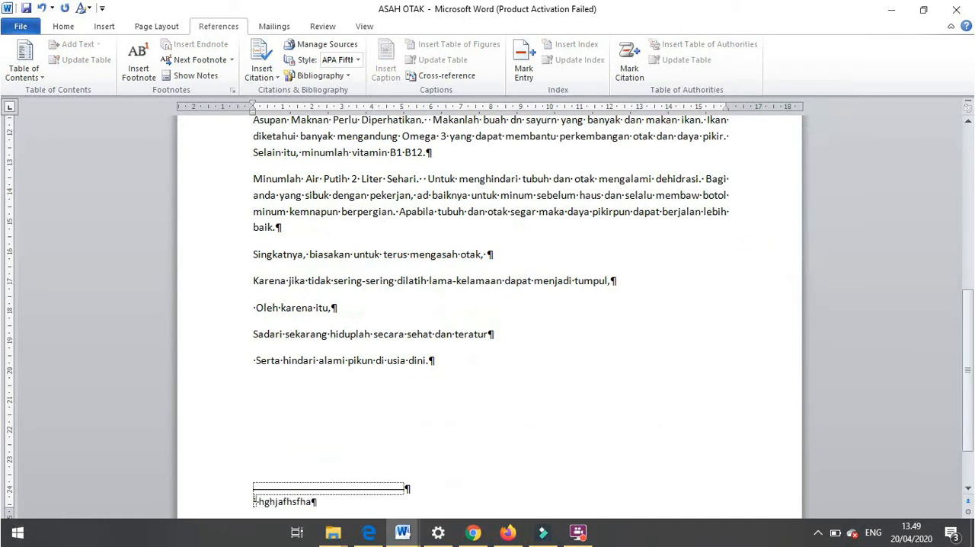
- Examine the footnote mark beside the title line and the Footnote and Endnote settings without changing them
scroll(970, 295, up, 1)
scroll(971, 296, up, 8)
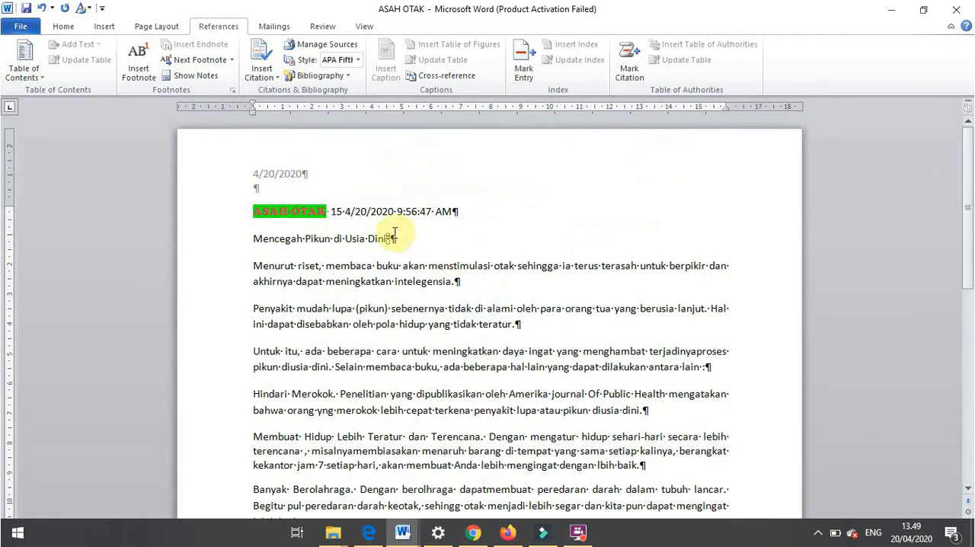
mouse_move(393, 232)
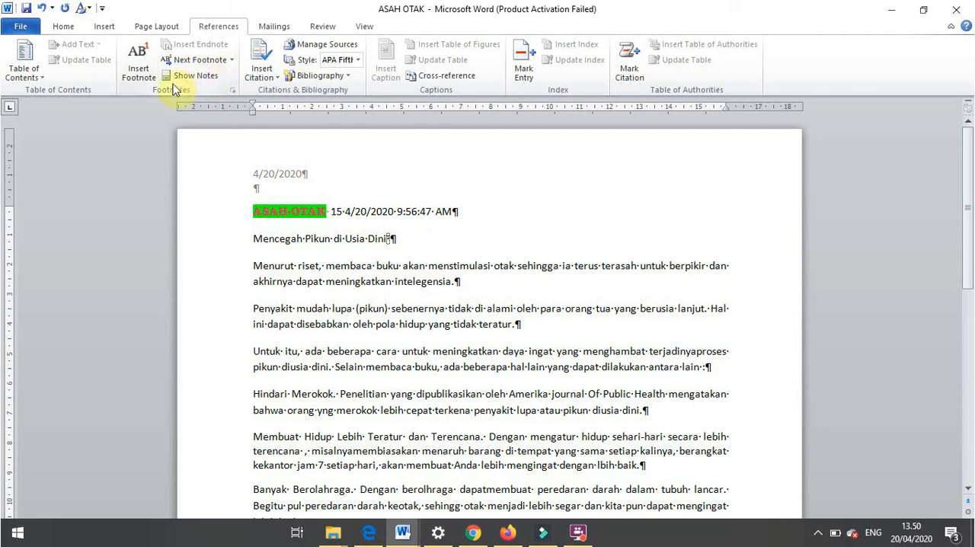
click(231, 90)
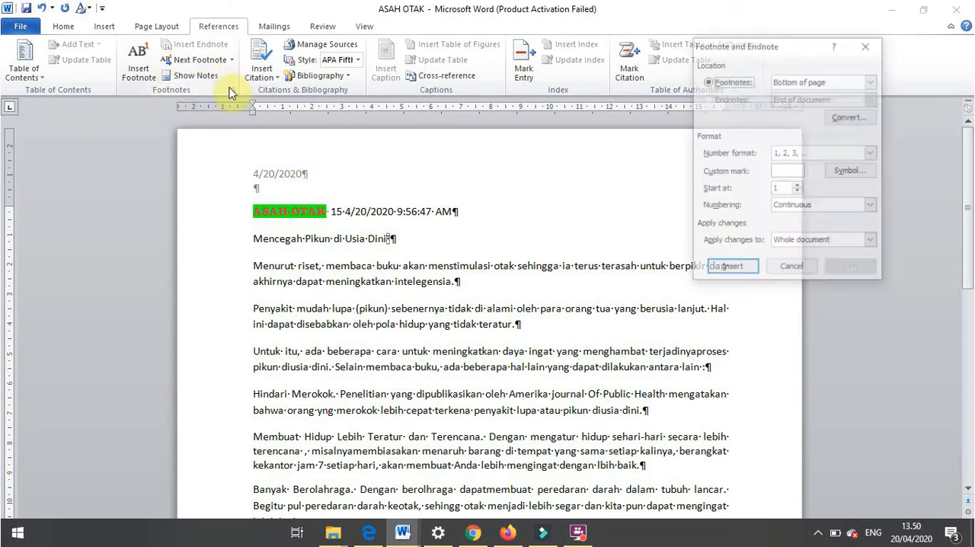
click(866, 45)
- Undo the footnote's text and enter "fhdfh" as the note text instead
key(ctrl+z)
key(alt+Tab)
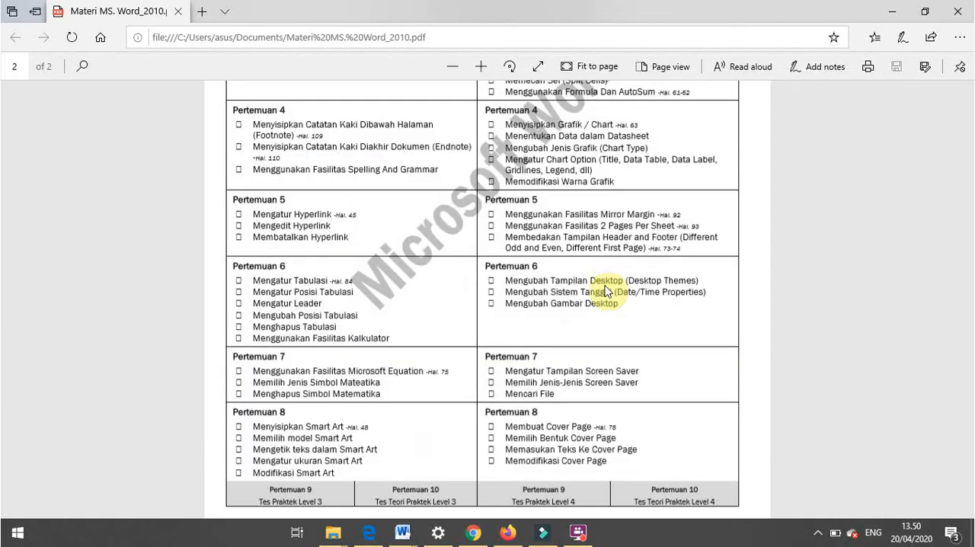
key(alt+Tab)
drag(970, 391, 962, 451)
text(fhdfh)
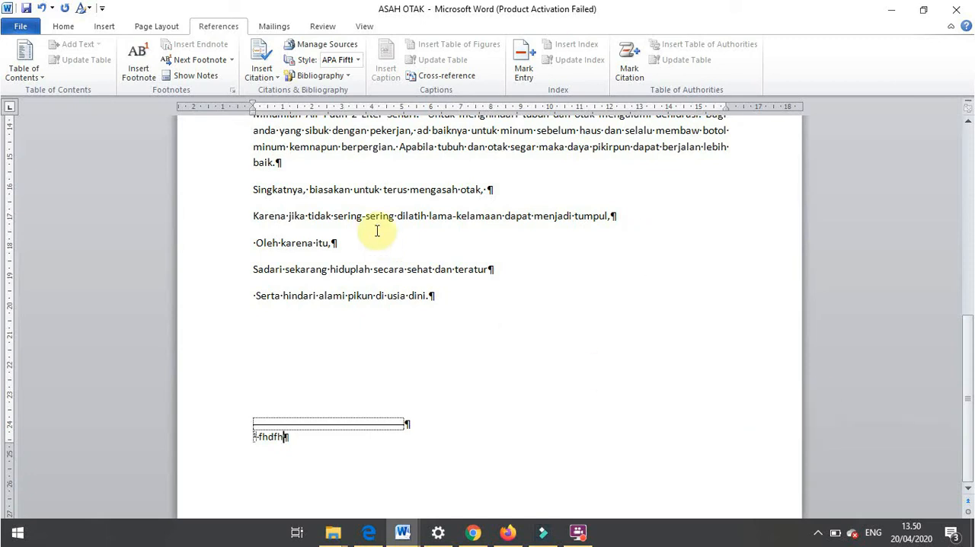
- Insert a second footnote after "Oleh karena itu," with the note text "dfhjsg"
click(328, 243)
text(,)
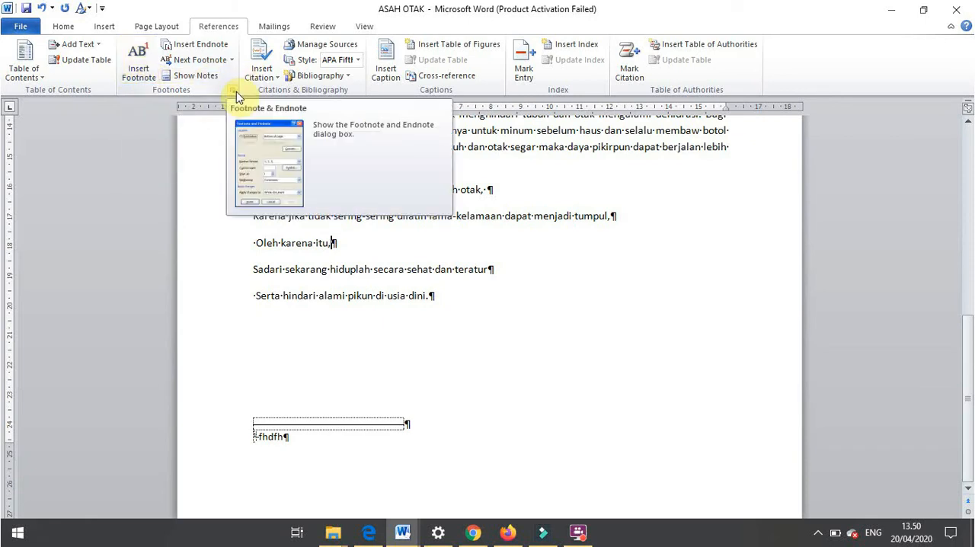
click(150, 81)
text(dfhjsg)
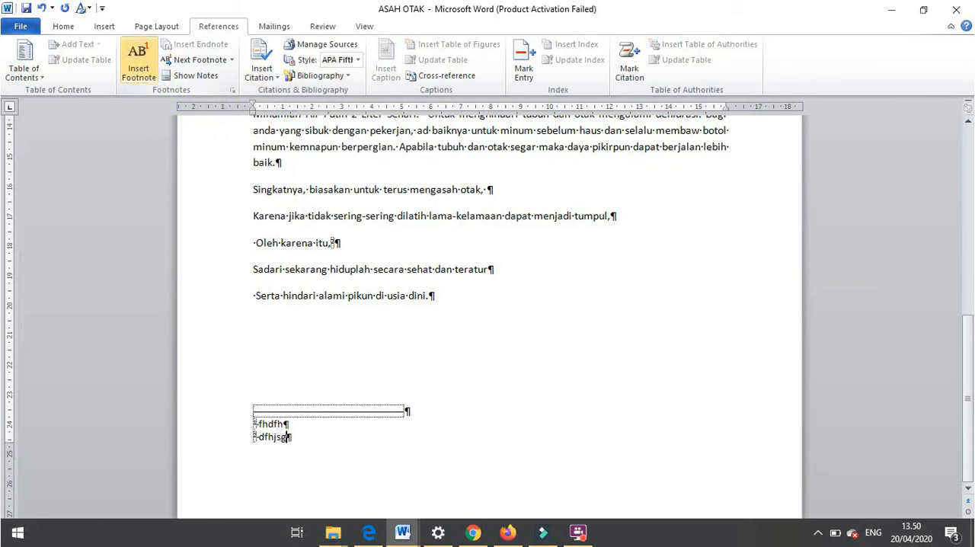
- Check the Pertemuan 4 topics in the PDF again and return to the footnotes at the end of the page
key(alt+Tab)
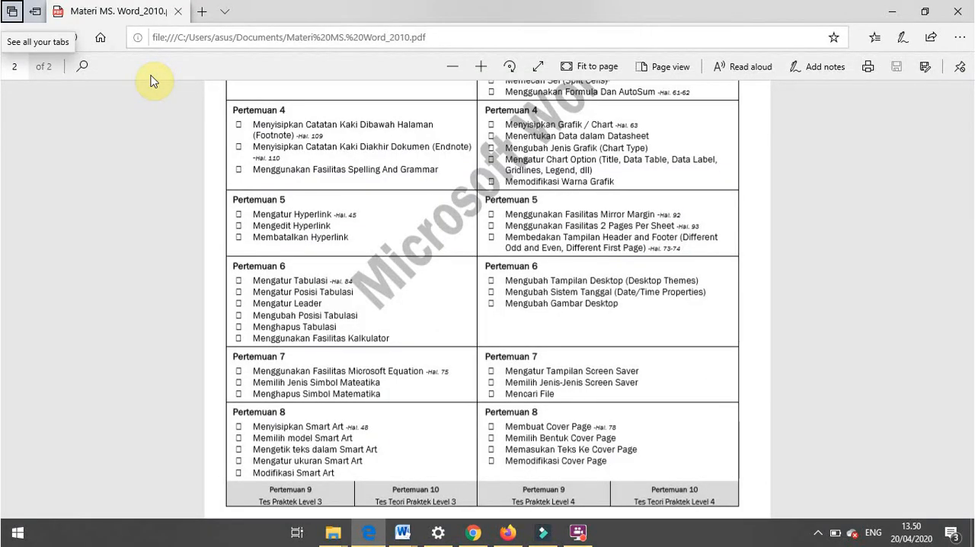
key(alt+Tab)
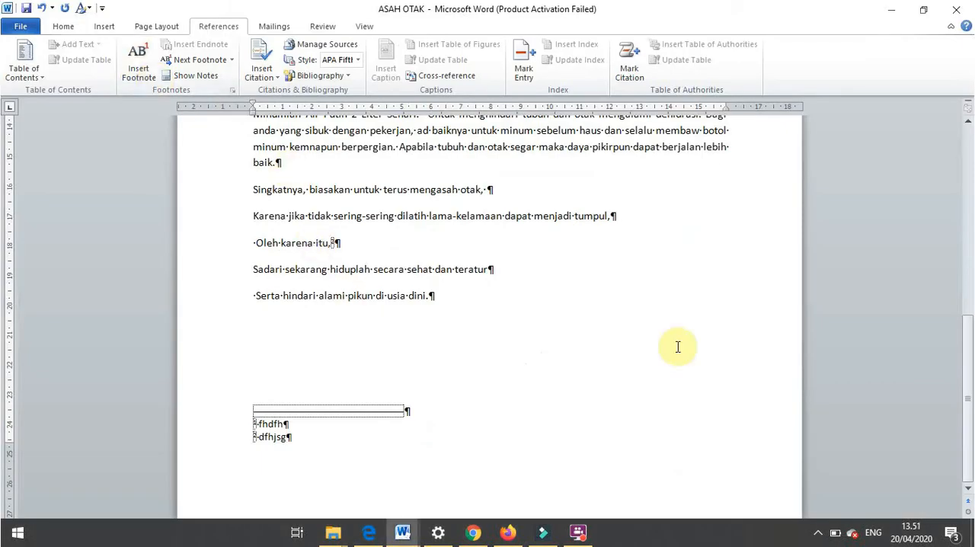
drag(971, 414, 971, 452)
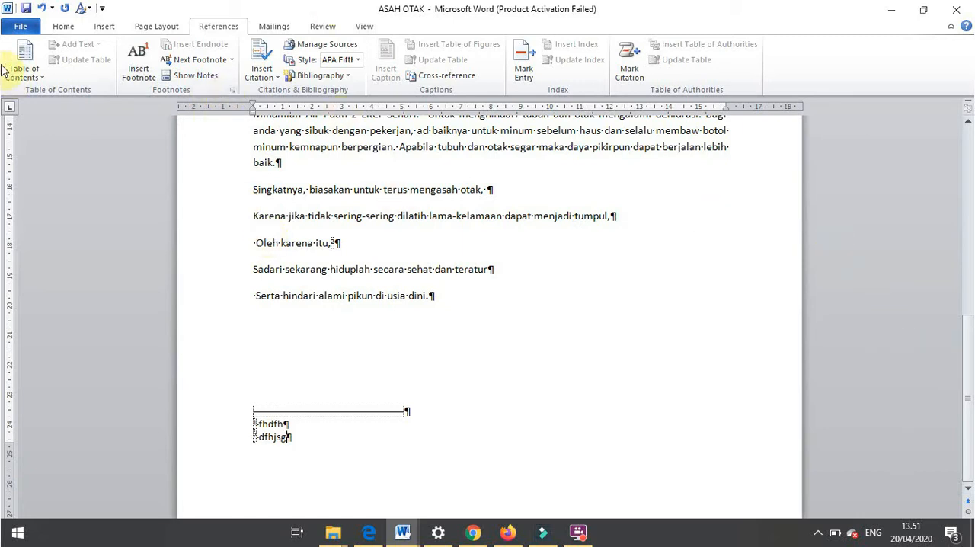
- Undo both footnote insertions and the earlier formatting change on the "Membuat Hidup Lebih Teratur" paragraph
click(41, 9)
click(42, 9)
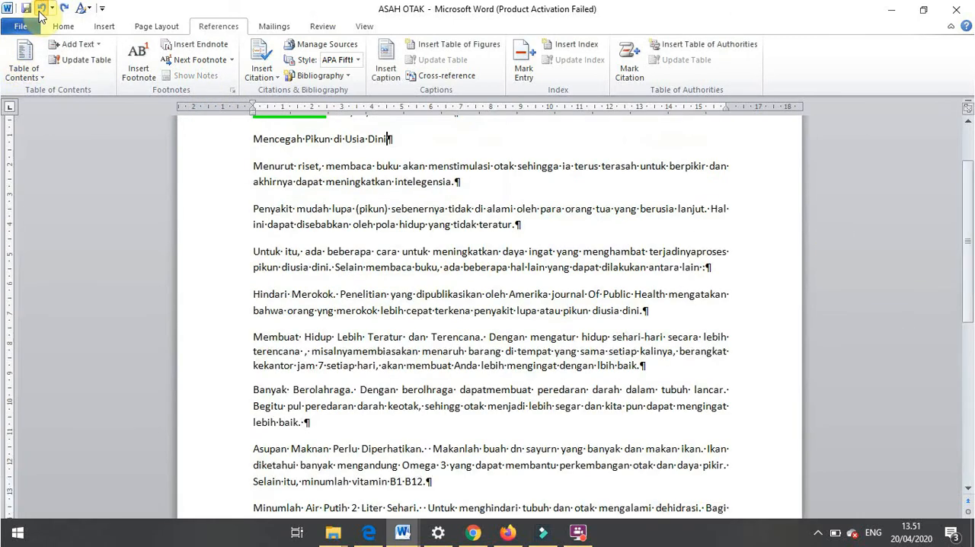
click(41, 9)
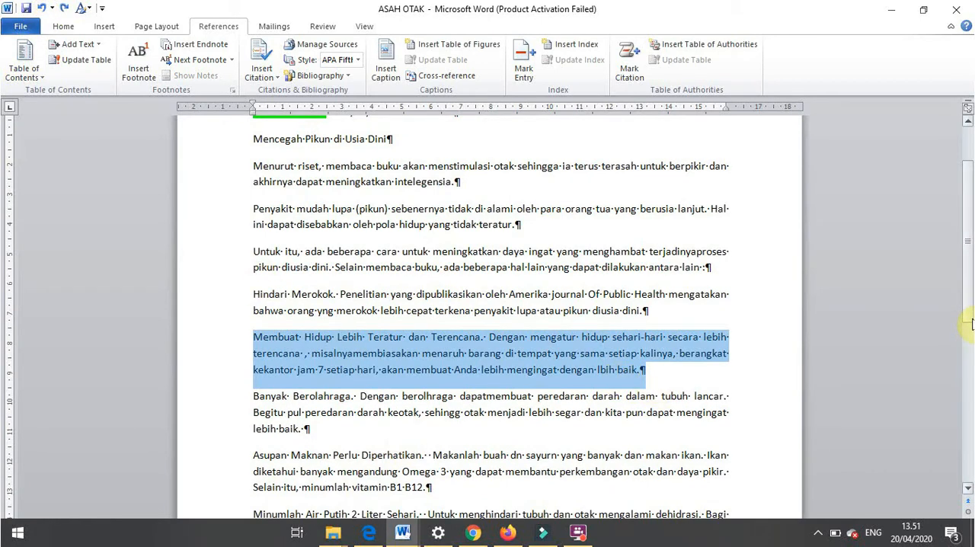
- Add the line "Hello , how ol are you" as a new paragraph below "Mencegah Pikun di Usia Dini"
scroll(951, 336, up, 3)
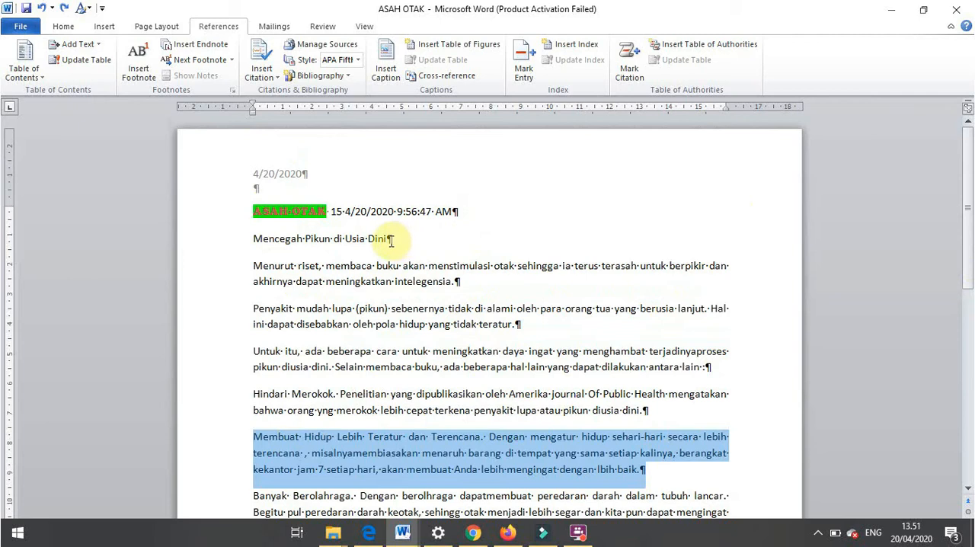
click(391, 238)
key(Return)
text(hello )
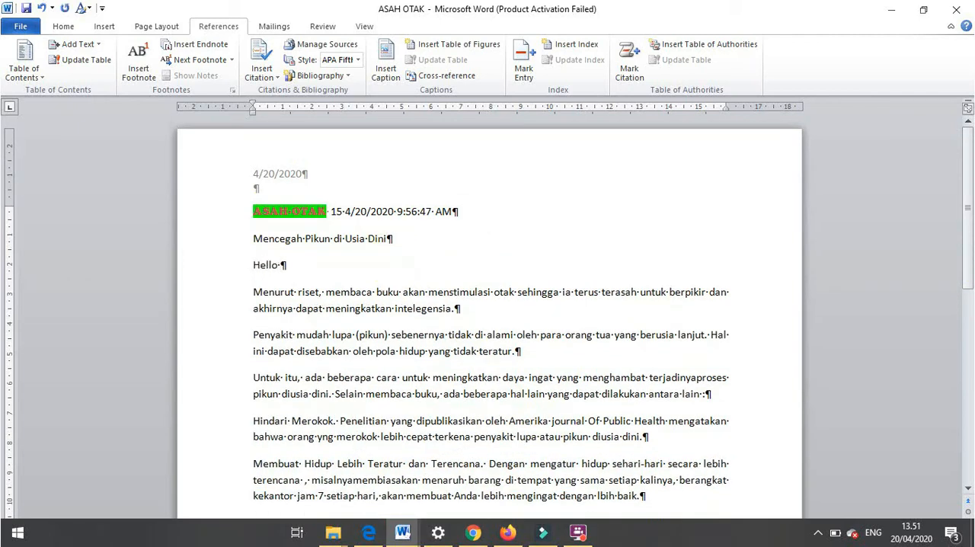
text(, how ol are you)
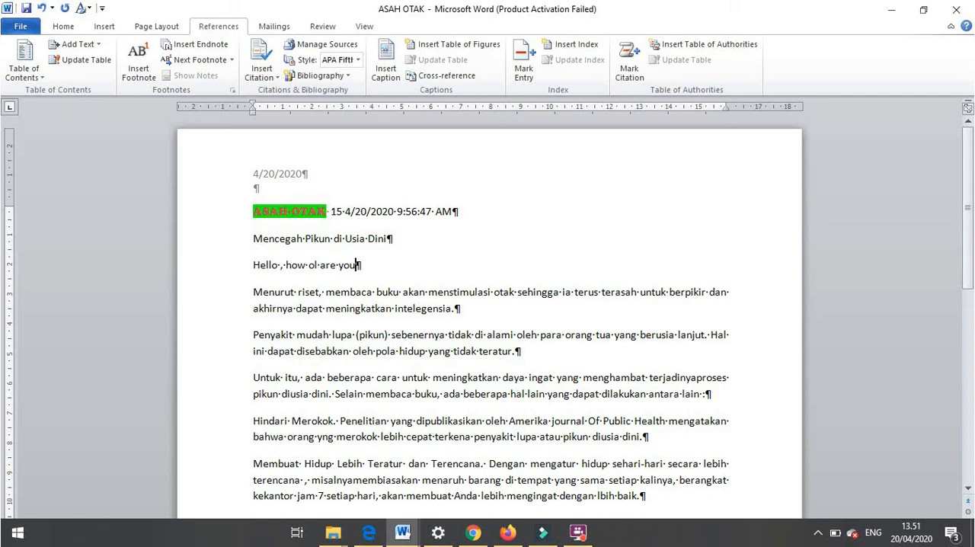
click(391, 240)
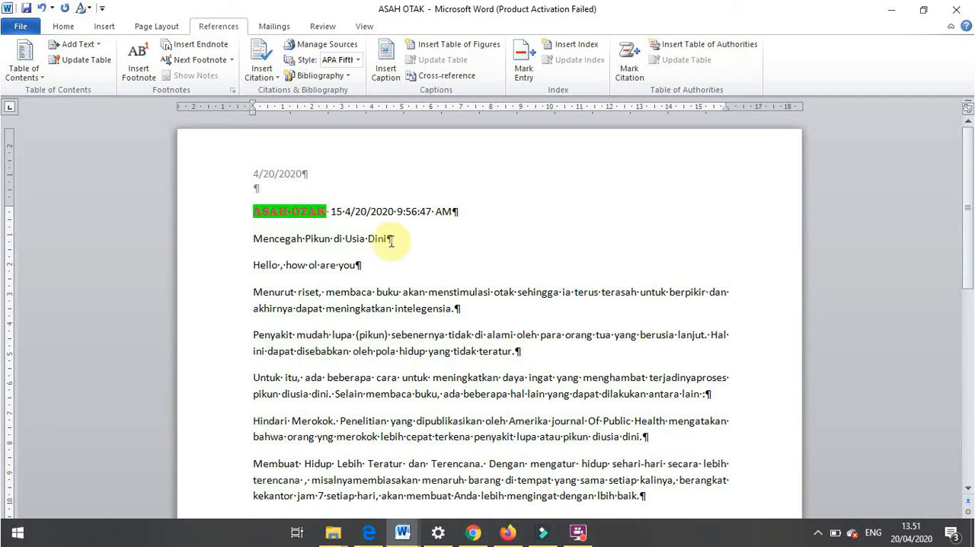
key(Down)
- Run the Spelling & Grammar check and ignore once the flagged words from "Menurut" up to "otak"
click(335, 27)
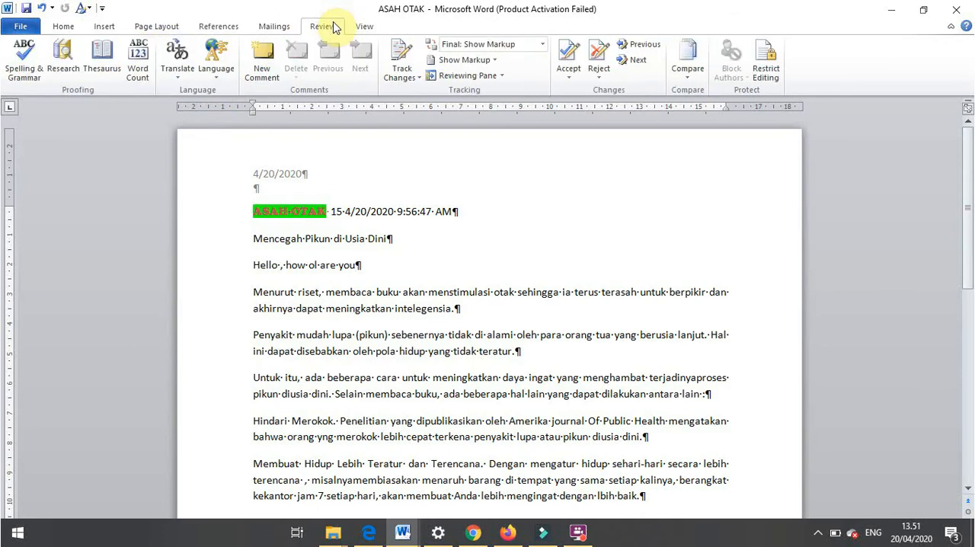
click(29, 83)
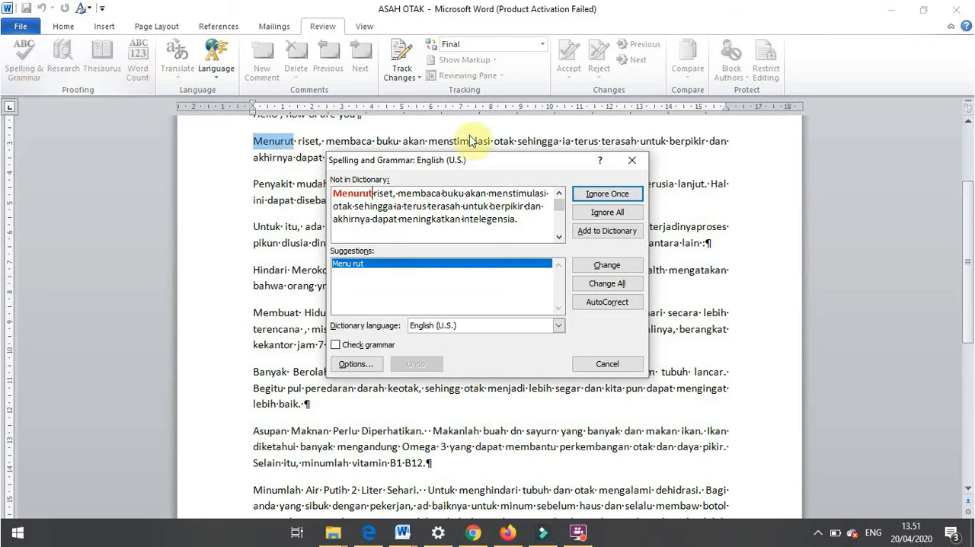
click(606, 195)
click(607, 195)
click(607, 195)
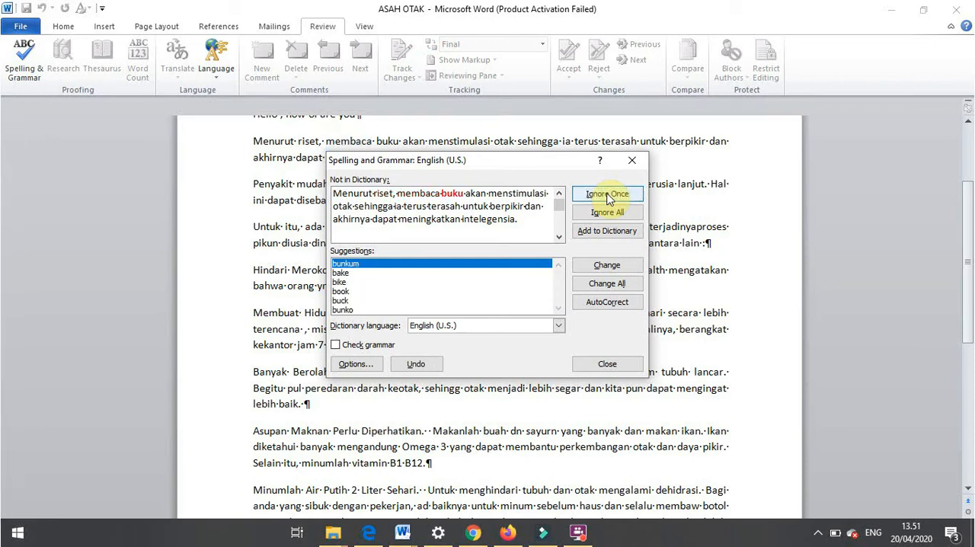
click(607, 195)
click(607, 195)
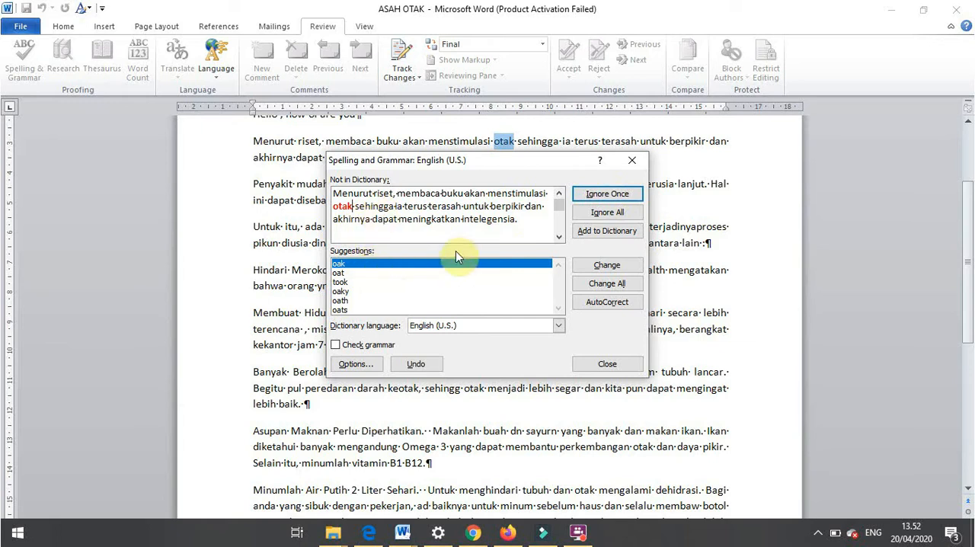
- Ignore all occurrences of the flagged words from "otak" up to "untuk" and close the spelling check
click(606, 213)
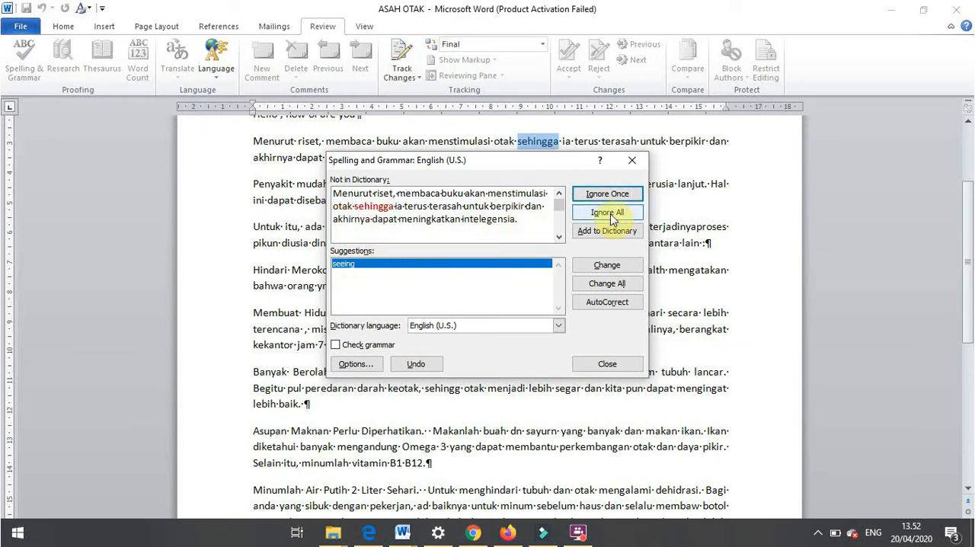
click(607, 213)
click(607, 213)
click(607, 213)
click(607, 214)
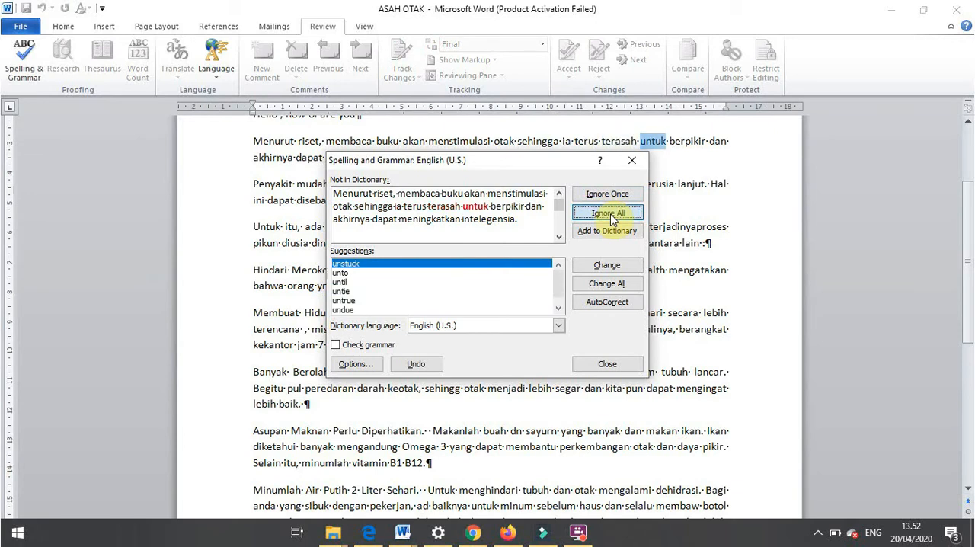
click(631, 159)
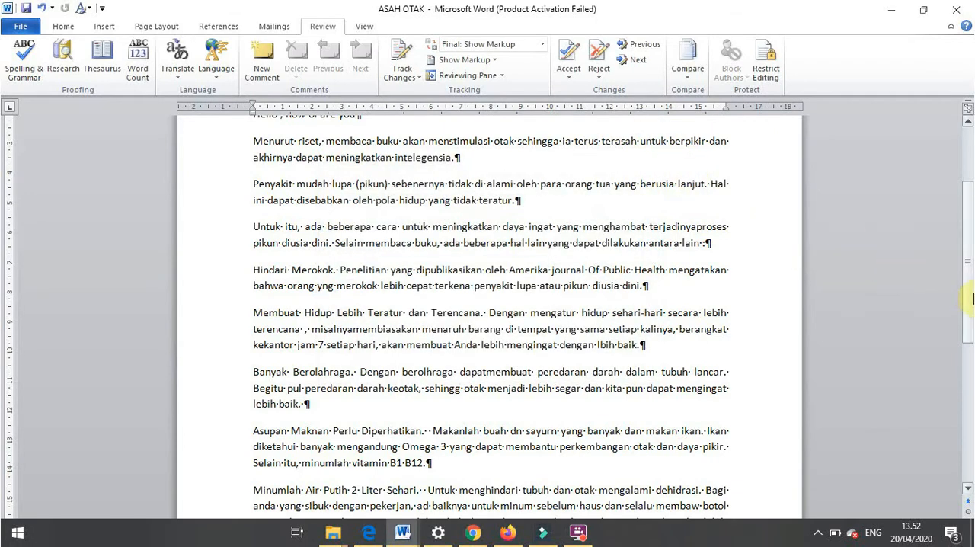
- Spell-check the "Hello , how ol are you" line, change "ol" to the suggestion "old", and close the check
scroll(503, 221, up, 4)
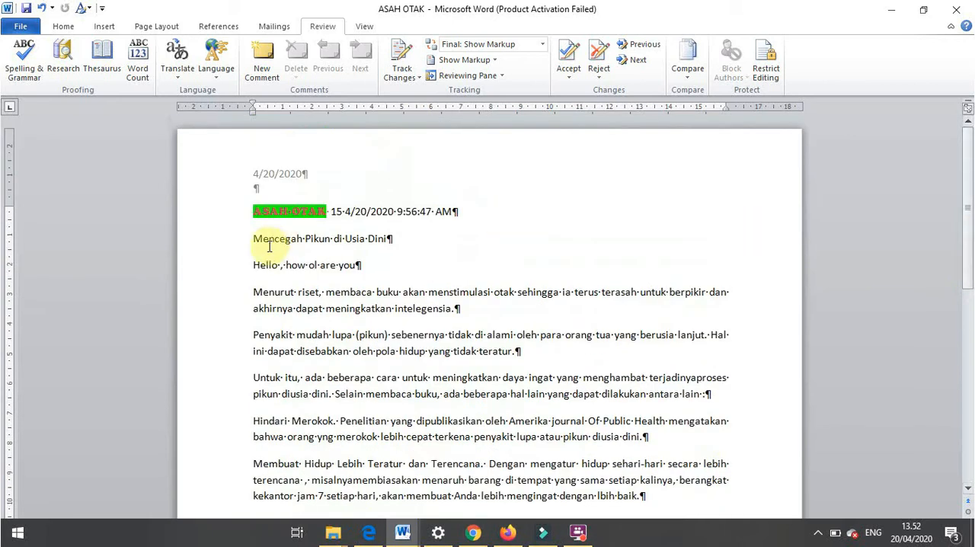
drag(253, 265, 389, 276)
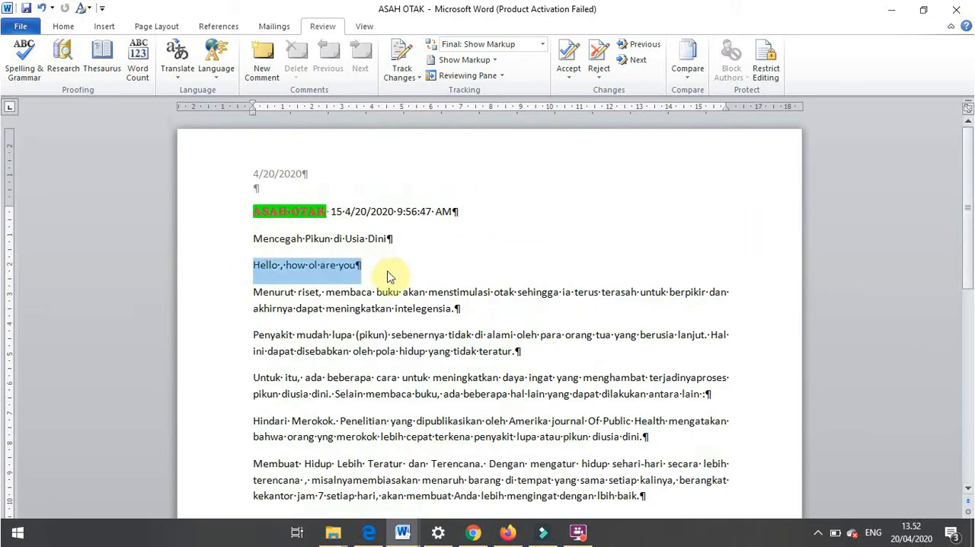
click(22, 65)
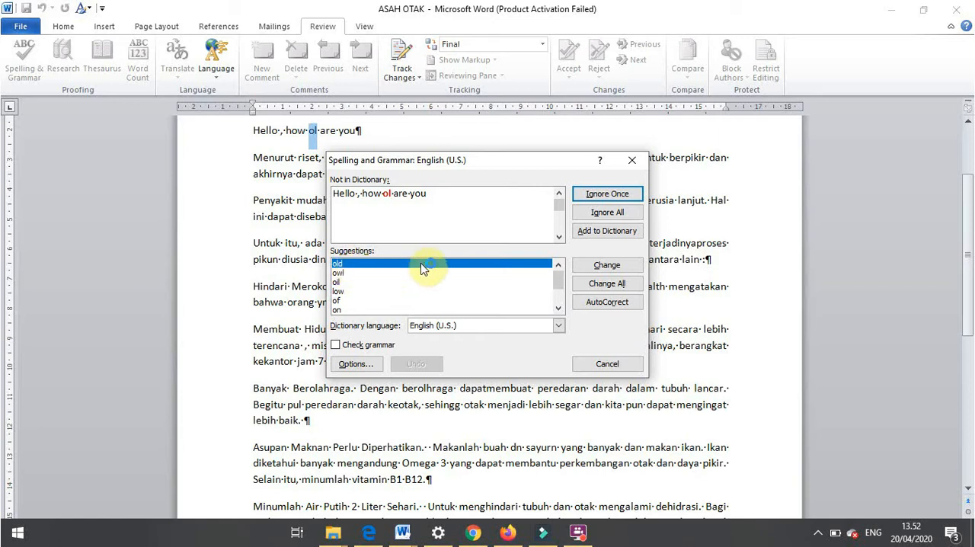
click(595, 265)
click(442, 319)
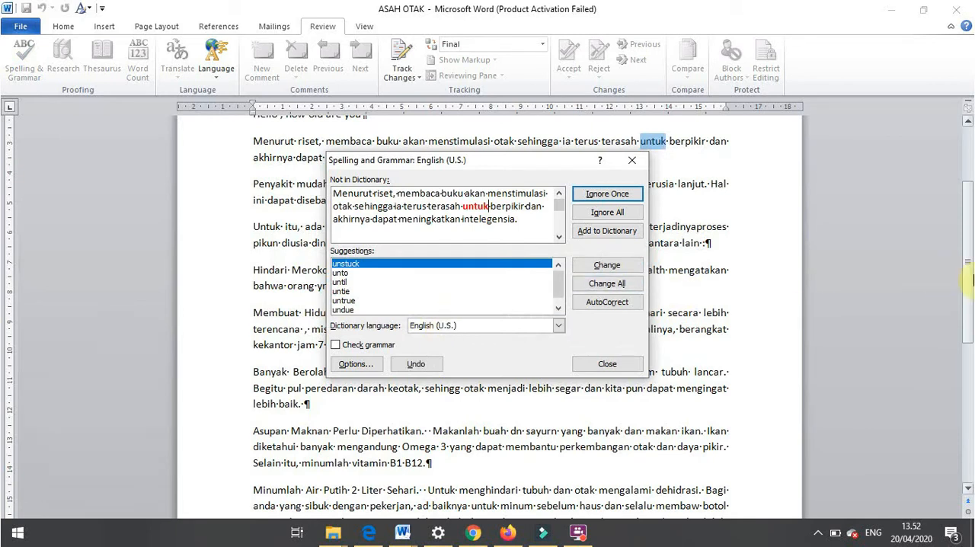
click(966, 229)
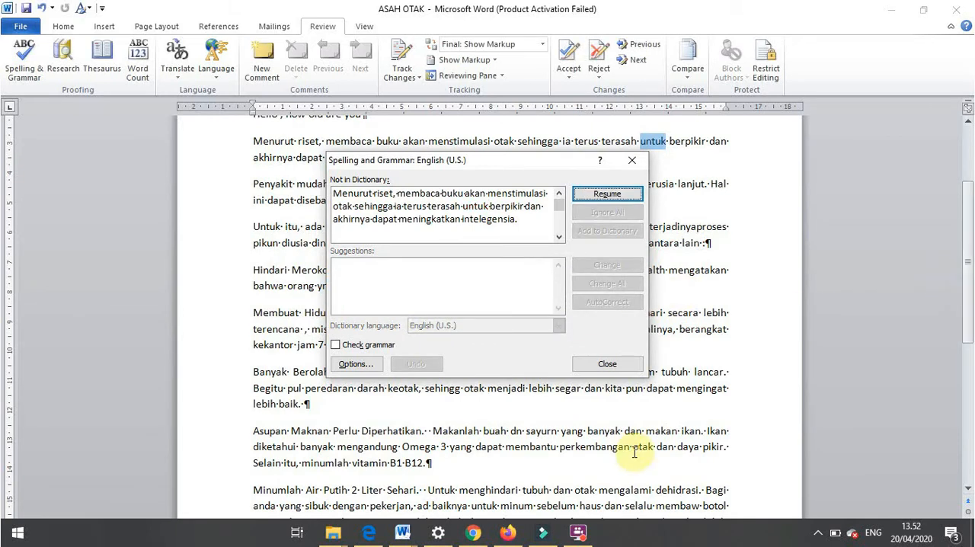
click(610, 364)
drag(968, 330, 970, 215)
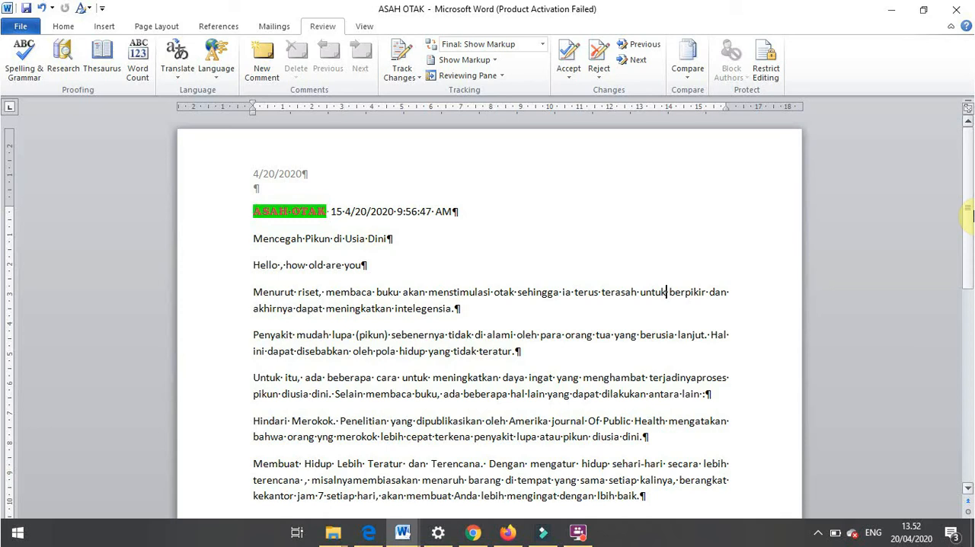
- Switch to the Materi MS. Word_2010 PDF, review the Pertemuan 5 hyperlink topics, and return to the ASAH OTAK document
key(alt+Tab)
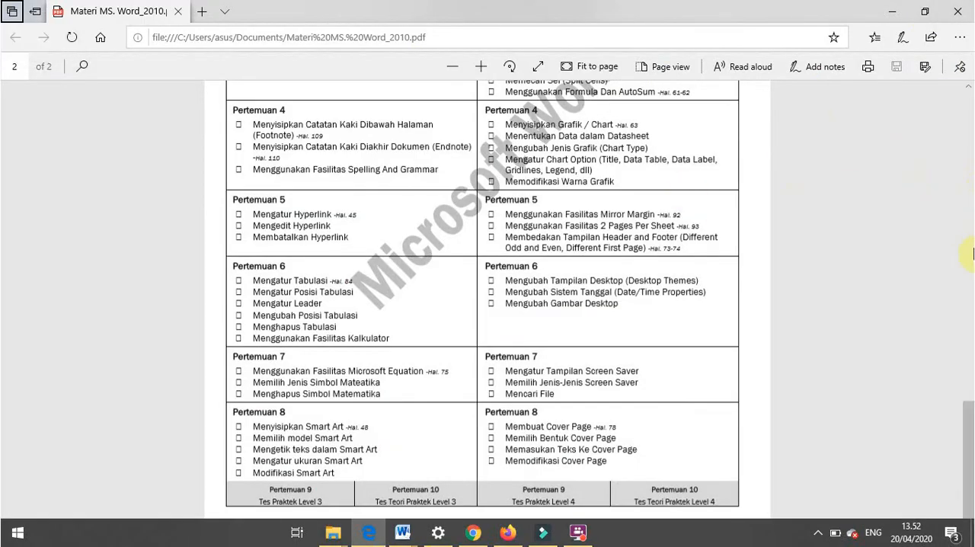
drag(968, 421, 968, 435)
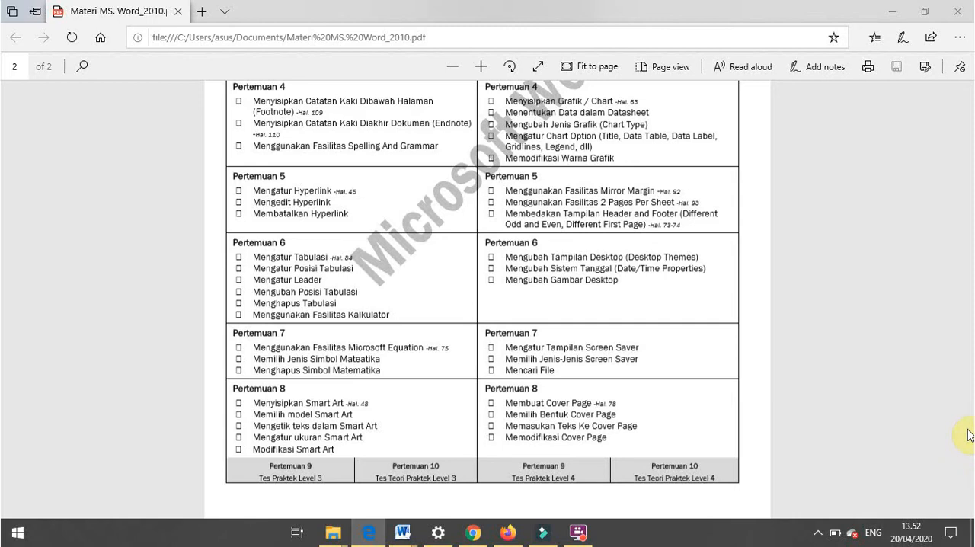
key(alt+Tab)
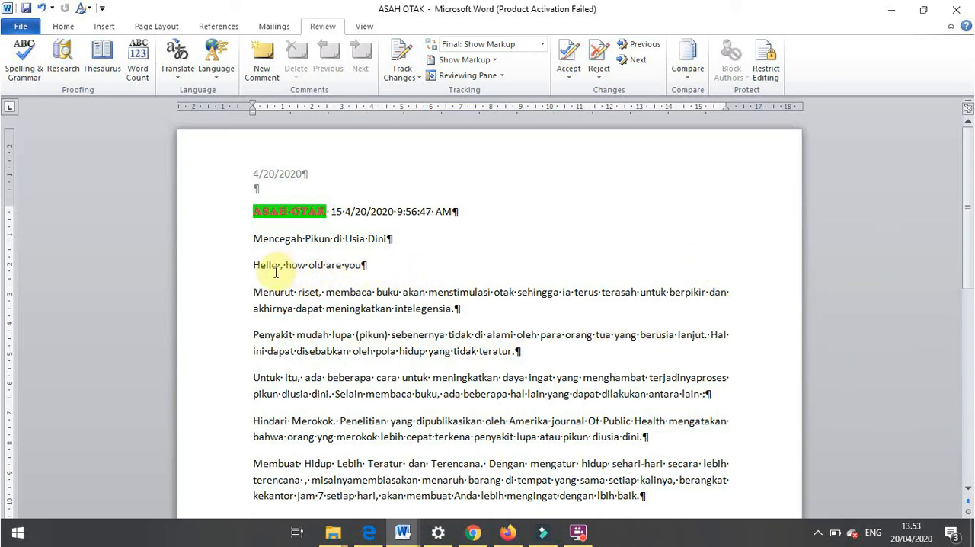
- Add a new paragraph with the word "hyperlink" below the "Hello , how old are you" line
click(363, 265)
key(Return)
text(hyperlink)
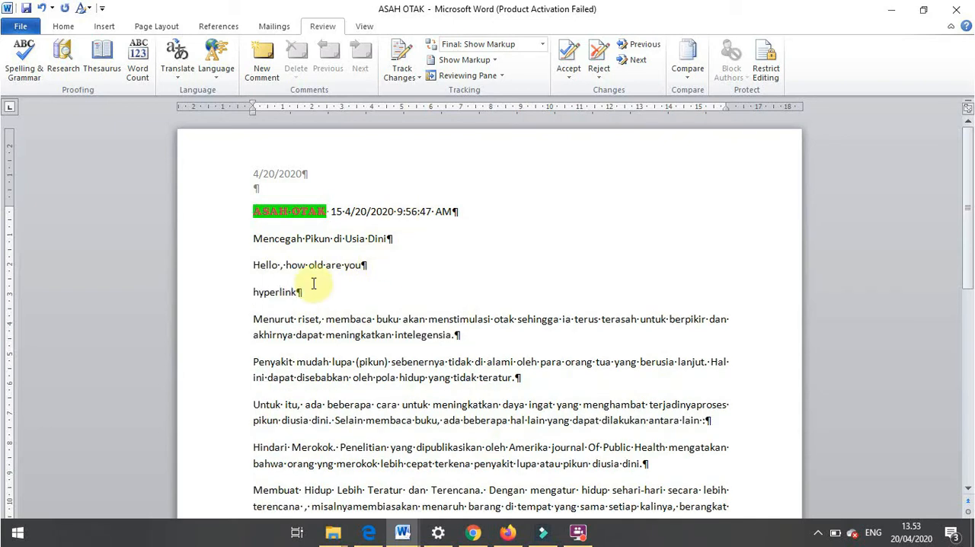
- Link the word "hyperlink" to the file 102-Cara Sederhana Melawan Lupa in the LEVEL 1 folder
drag(253, 291, 304, 293)
click(104, 26)
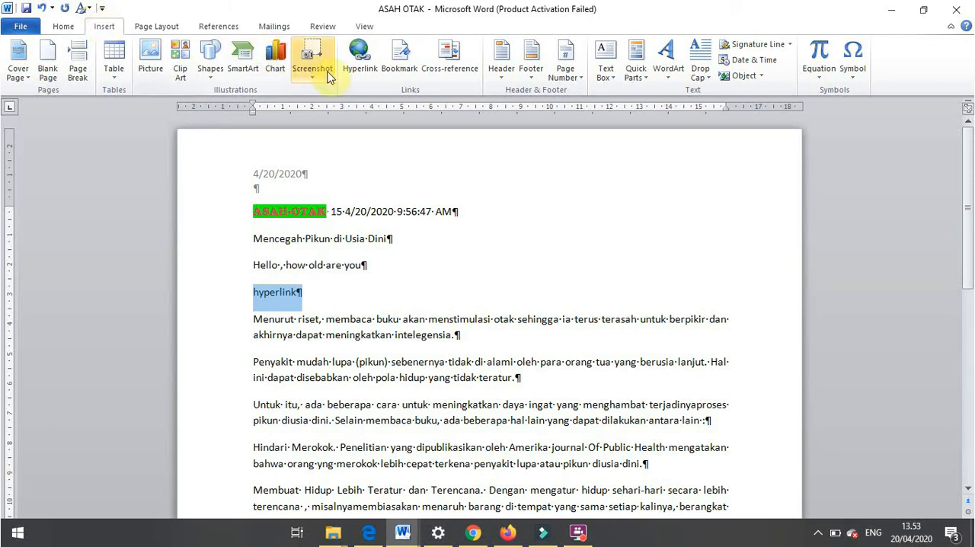
click(357, 60)
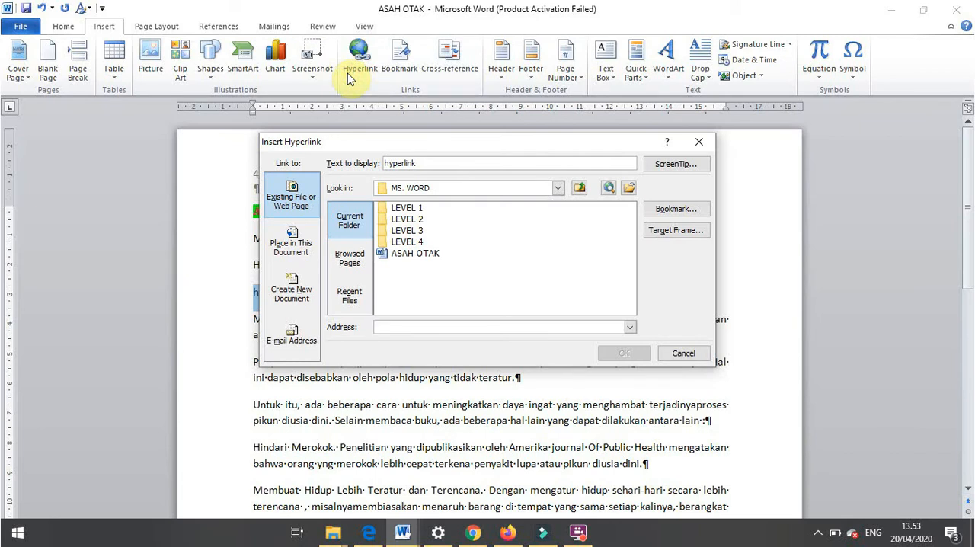
click(629, 188)
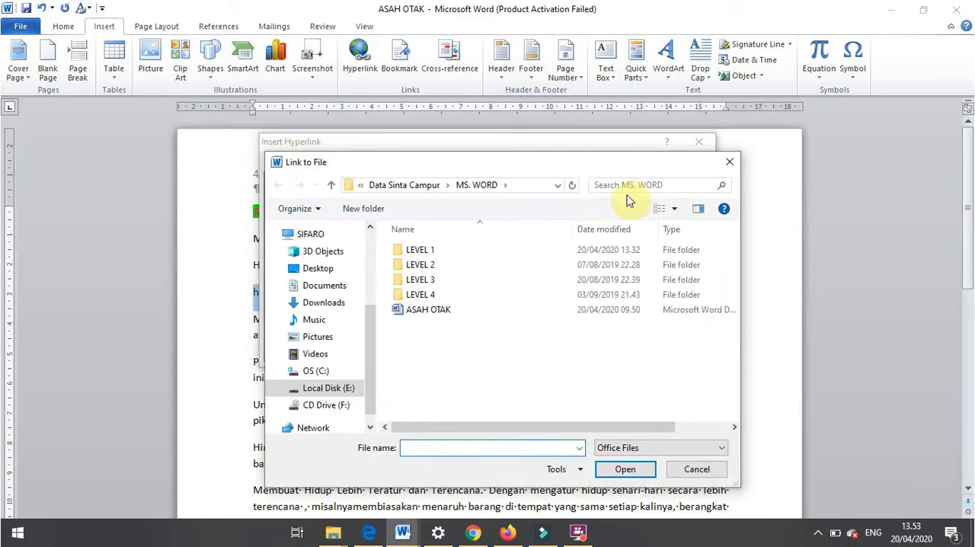
double_click(454, 251)
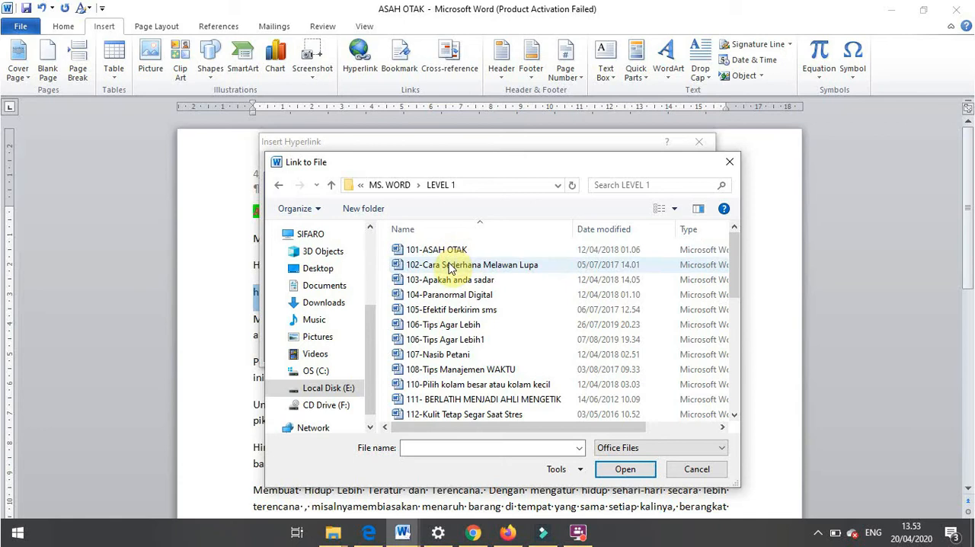
click(449, 267)
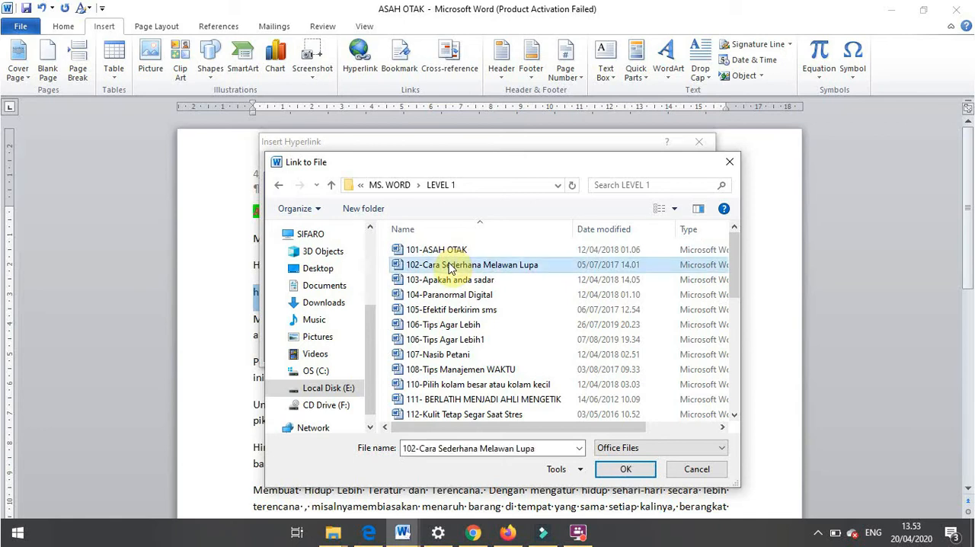
click(627, 470)
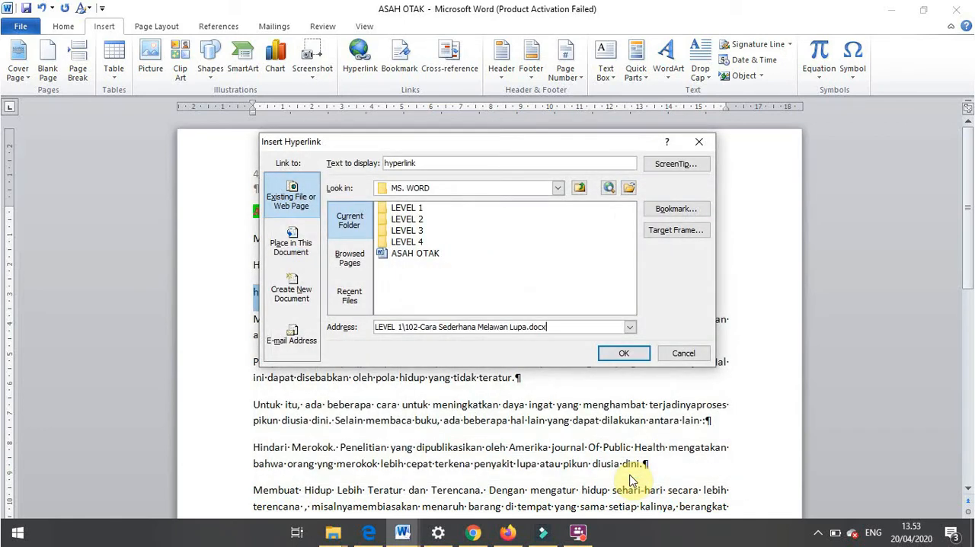
click(623, 352)
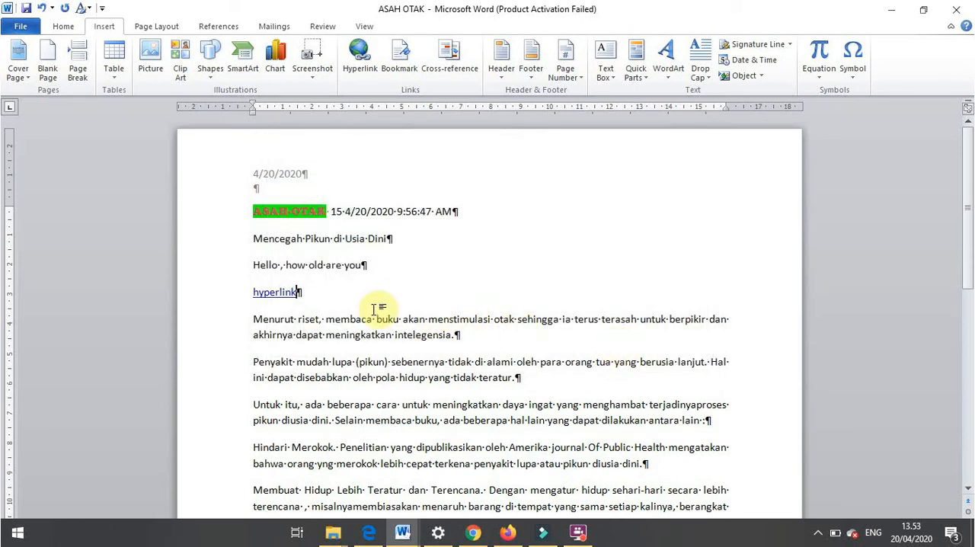
- Follow the link on "hyperlink", close the document it opens, and remove the hyperlink from the word
ctrl+click(289, 295)
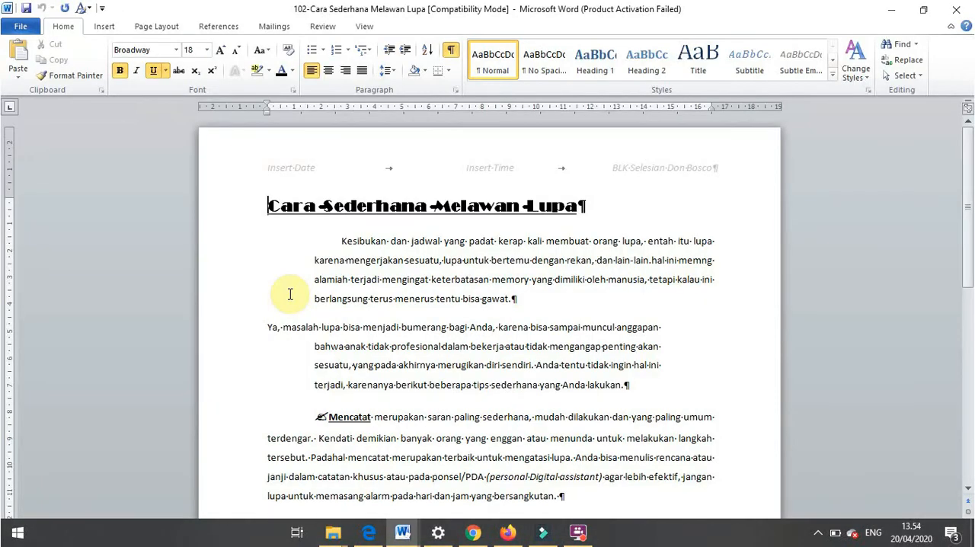
click(955, 10)
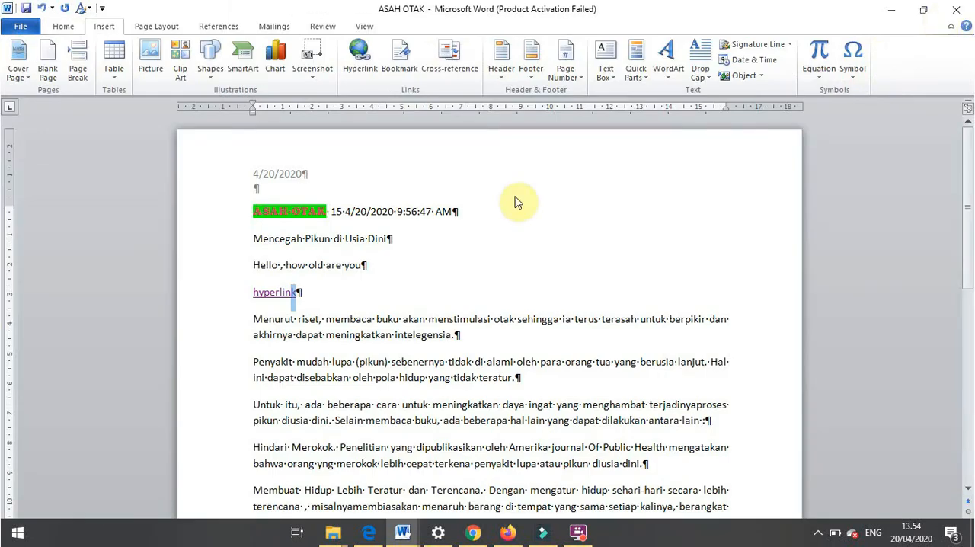
right_click(276, 299)
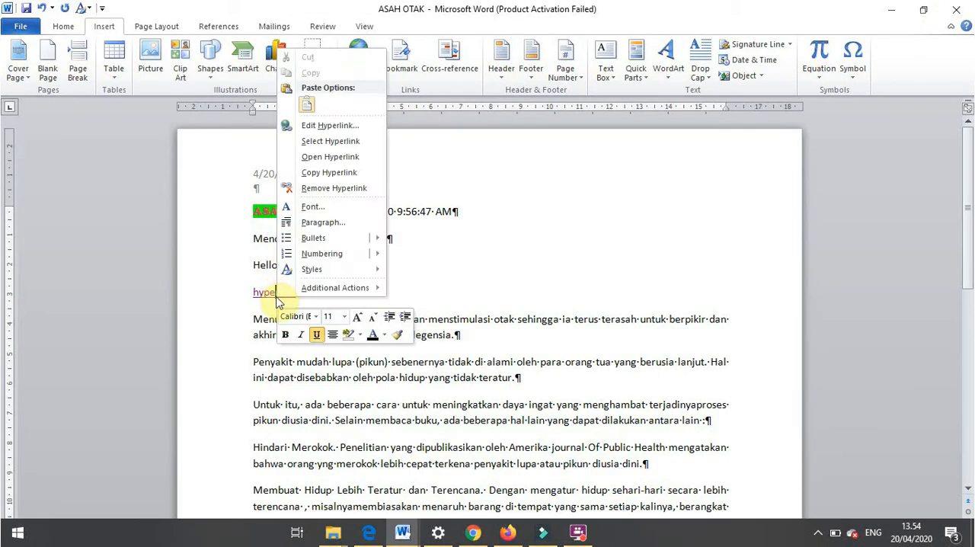
click(332, 191)
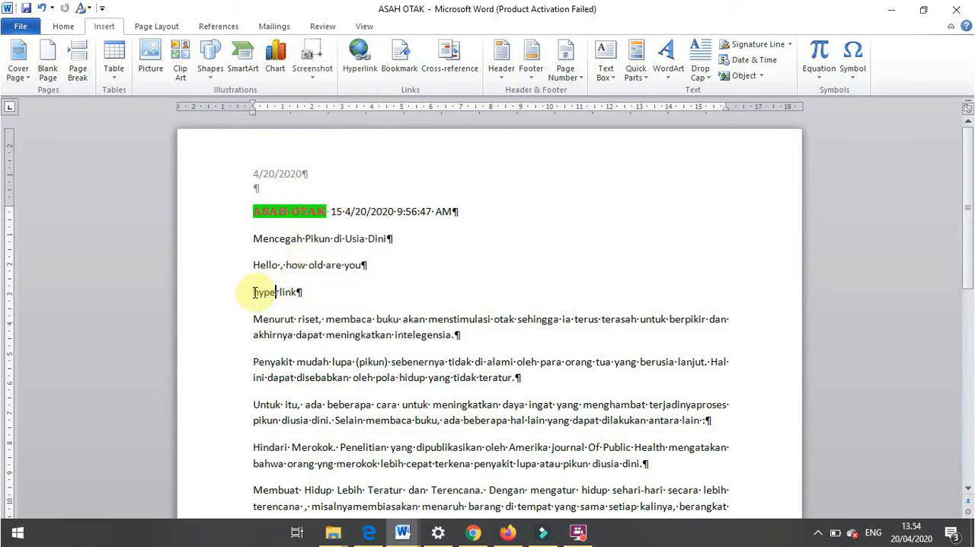
- Examine the display text in the Insert Hyperlink dialog for the word "hyperlink" and close the dialog without linking
drag(250, 292, 315, 293)
click(362, 61)
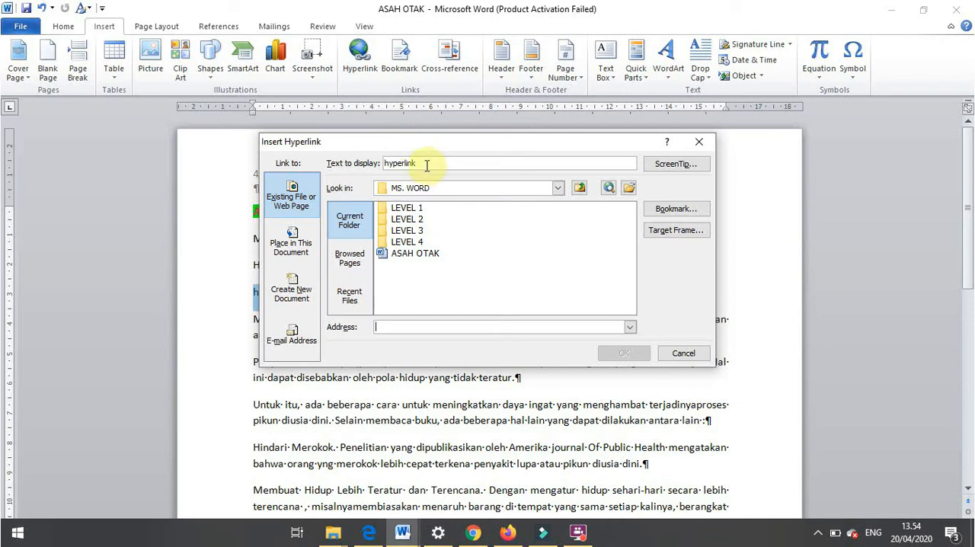
drag(426, 163, 385, 163)
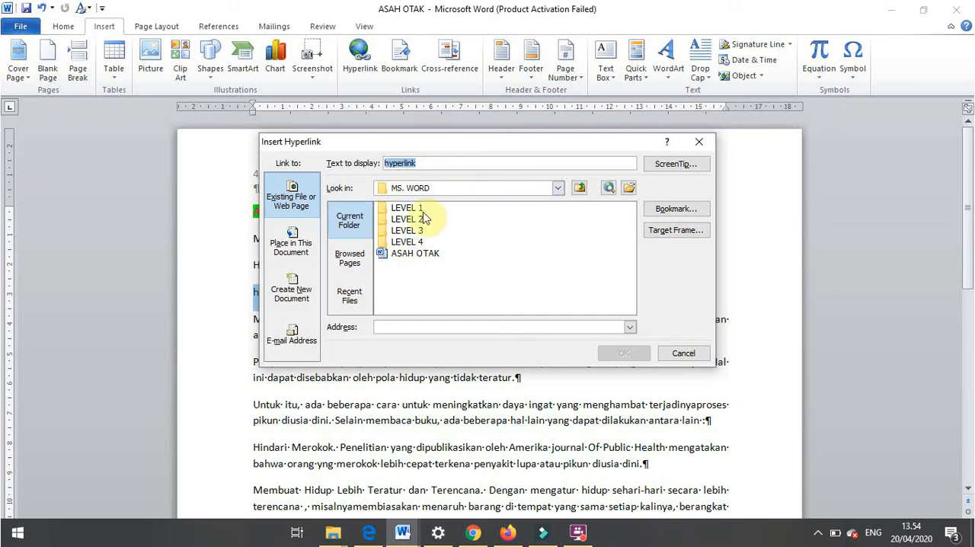
click(699, 141)
- Check the next topics in the Materi MS. Word_2010 PDF and switch to the Document3 document
key(alt+Tab)
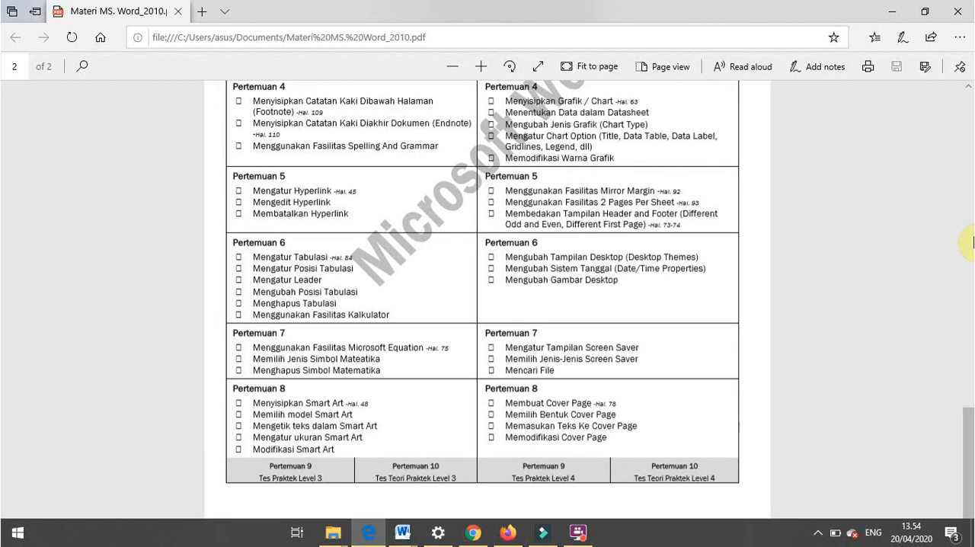
key(alt+Tab)
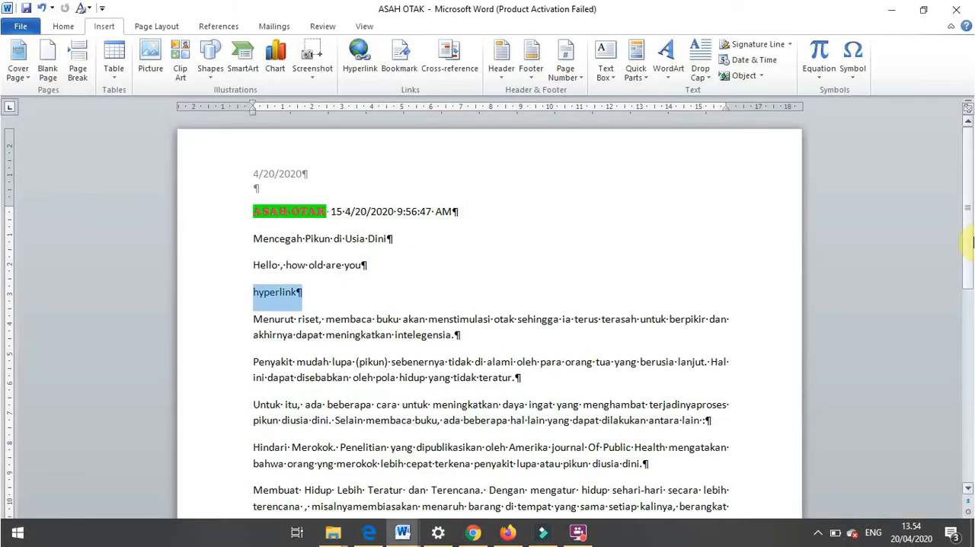
key(alt+Tab)
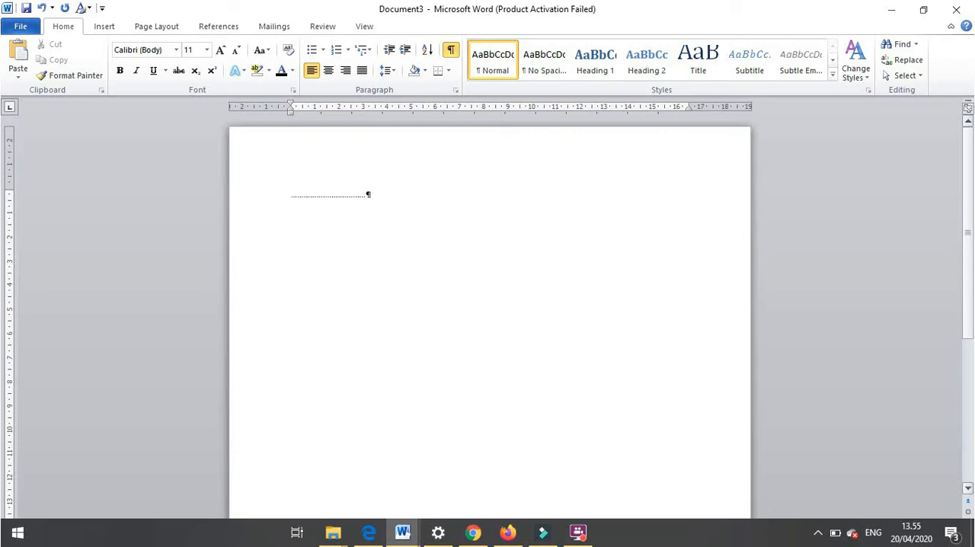
- Replace the dotted line in Document3 with the heading "Daftar Isi" and start a new line below it
key(BackSpace)
key(BackSpace)
key(BackSpace)
key(BackSpace)
key(BackSpace)
key(BackSpace)
key(BackSpace)
key(BackSpace)
key(BackSpace)
key(BackSpace)
key(BackSpace)
key(BackSpace)
key(BackSpace)
key(BackSpace)
key(BackSpace)
key(BackSpace)
key(BackSpace)
key(BackSpace)
key(BackSpace)
key(BackSpace)
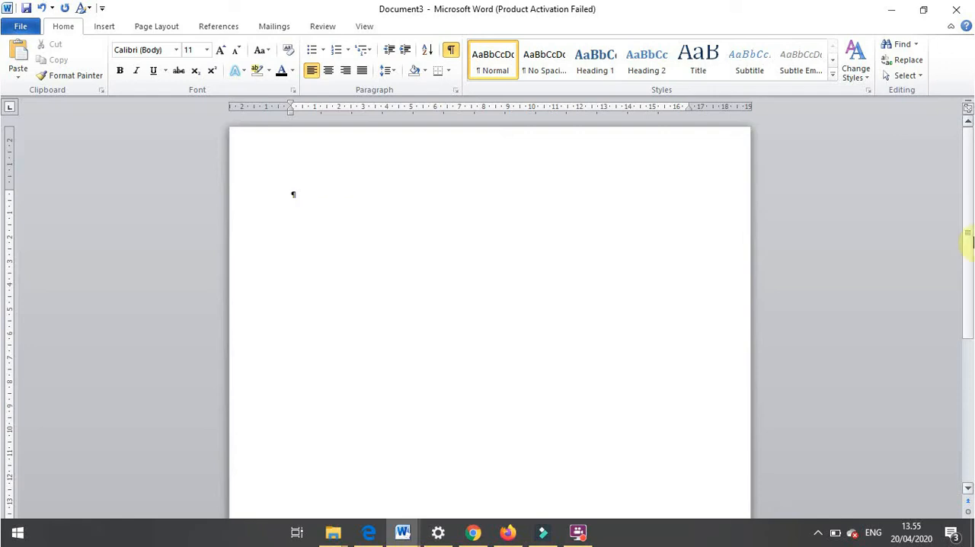
text(Daftra)
key(BackSpace)
key(BackSpace)
text(ar S)
key(BackSpace)
text(Isi)
key(Return)
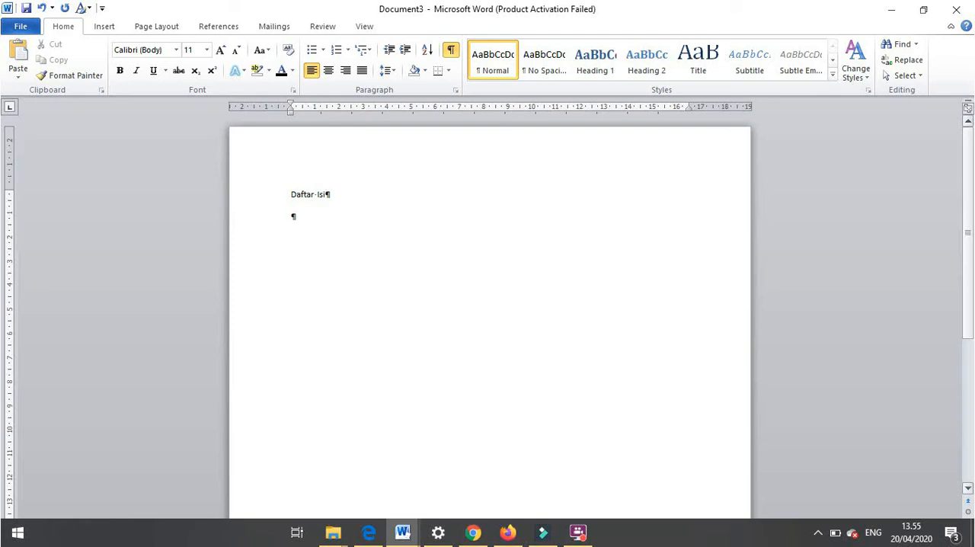
- Add the tab-separated lines "Bab I" with 1, "Bab II" with 2 and "Bab 3" with 3 under the heading
text(Bab I)
key(Tab)
text(1)
key(Return)
text(Bab II)
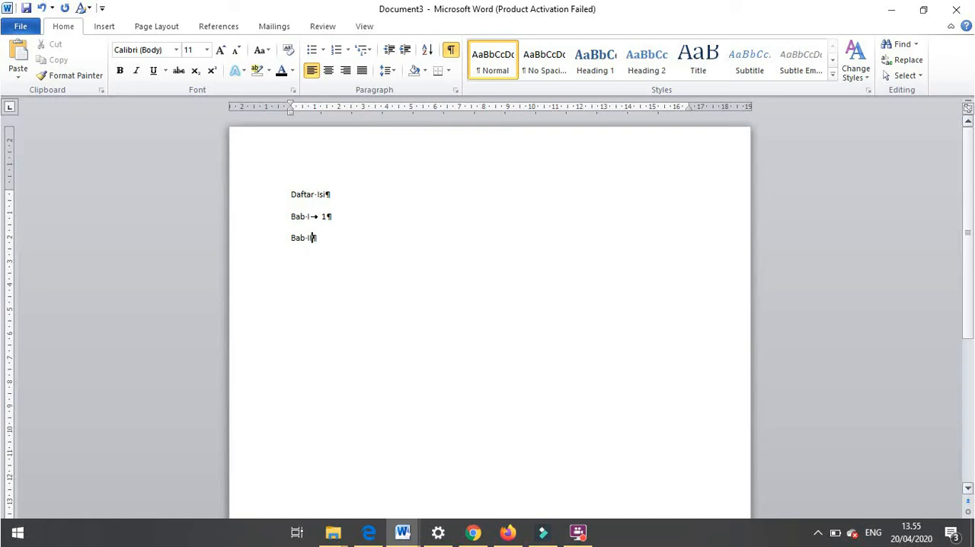
key(Tab)
text(2)
key(Return)
text(Bab 3)
key(Tab)
text(3)
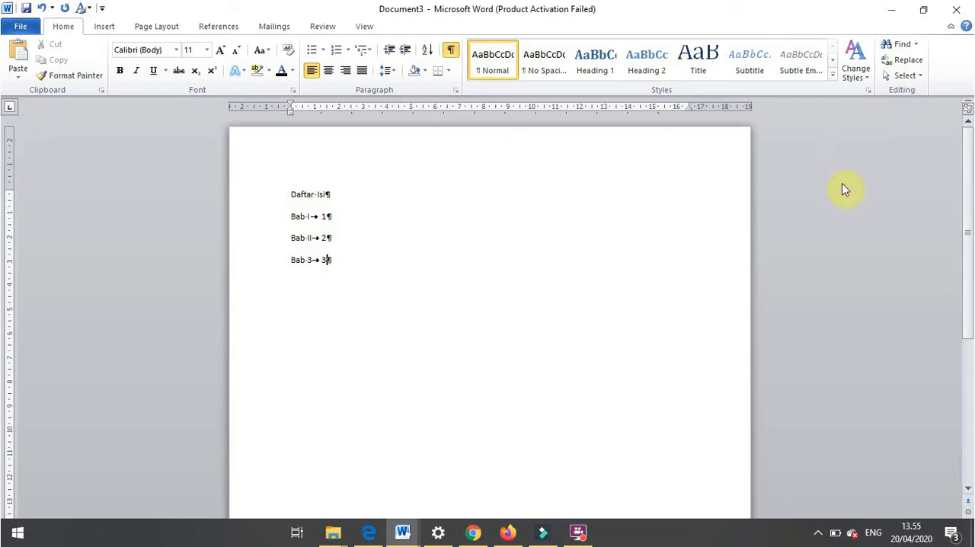
- Give the three Bab lines a right-aligned tab stop at 16 cm with dotted leader 2, and hide the formatting marks
drag(291, 217, 344, 256)
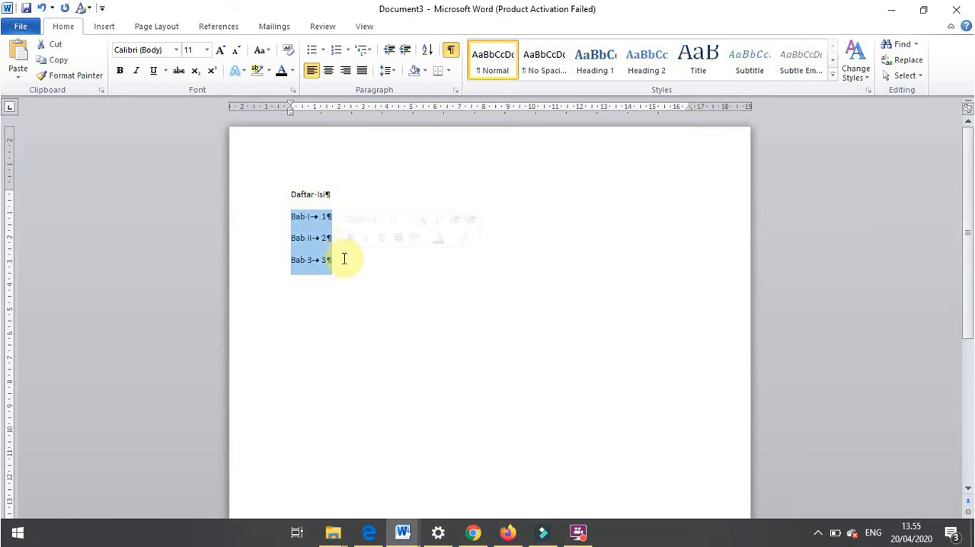
click(455, 90)
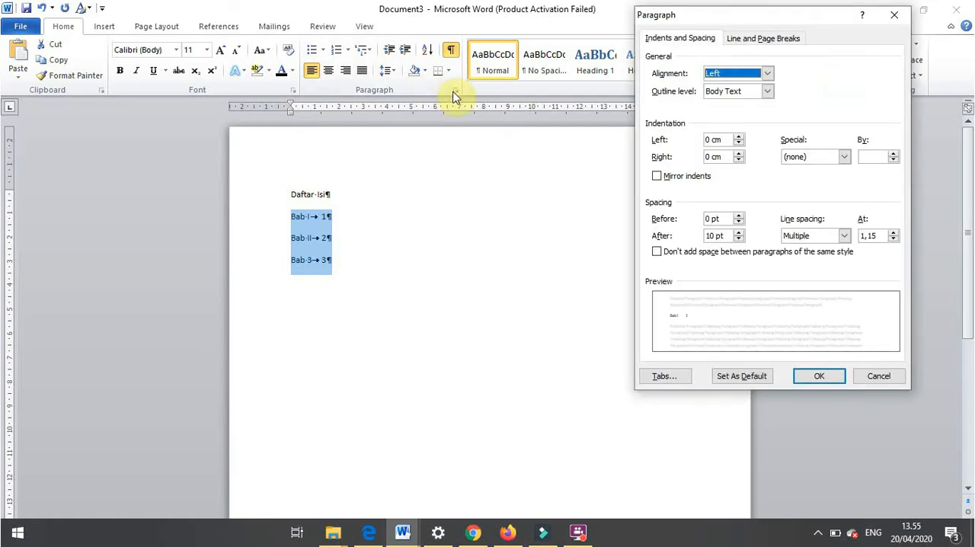
click(659, 375)
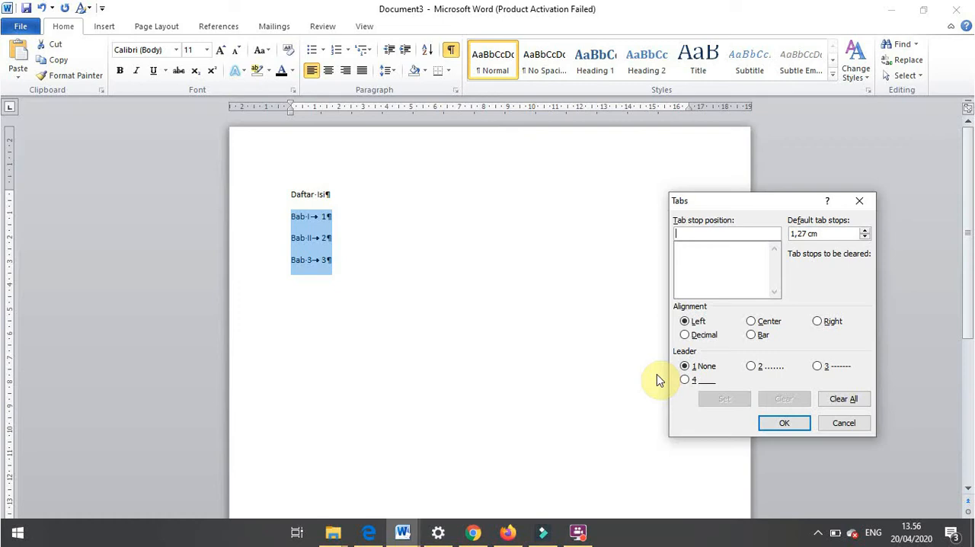
text(16)
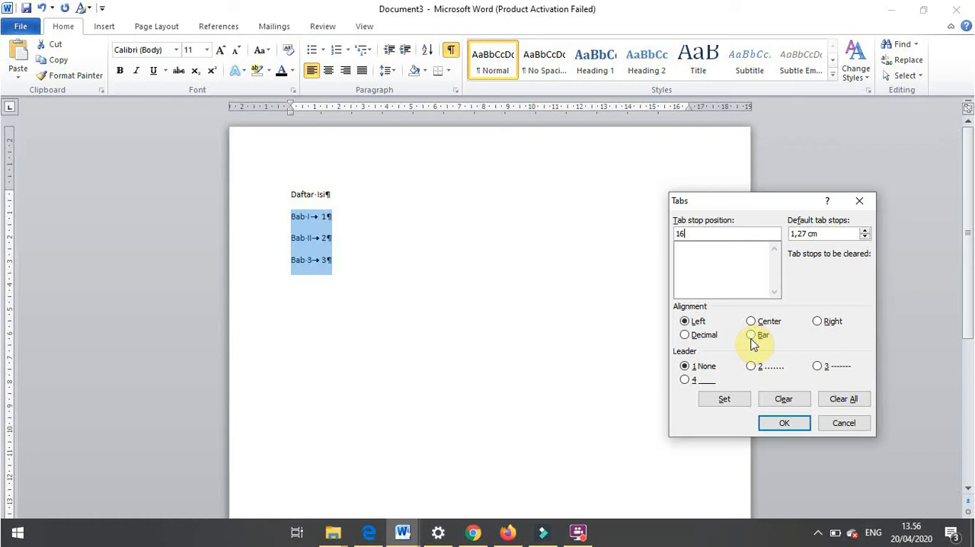
click(818, 322)
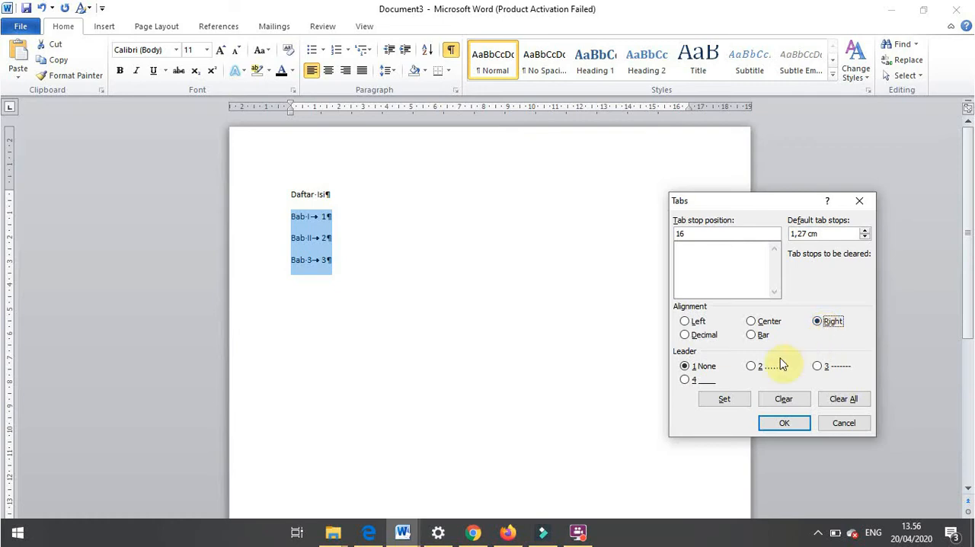
click(749, 368)
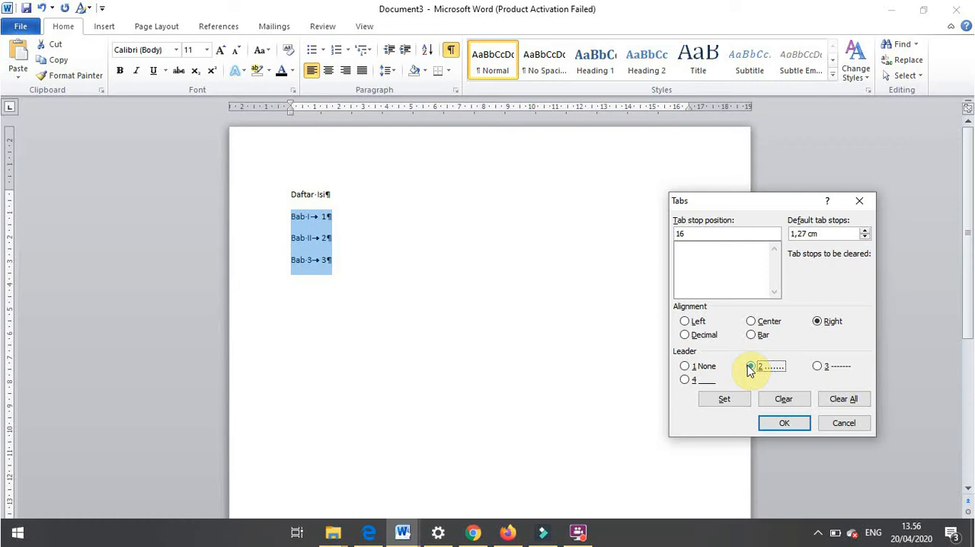
click(750, 366)
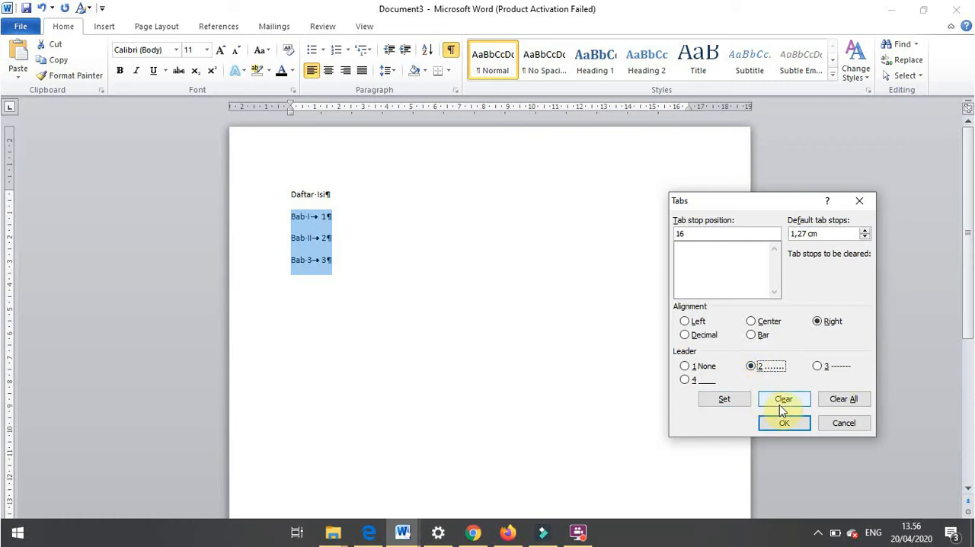
click(724, 399)
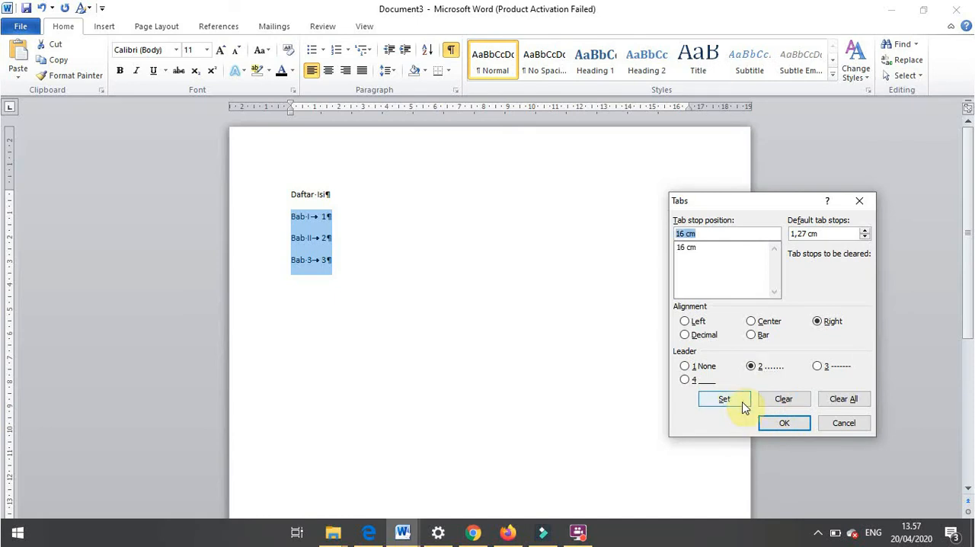
click(789, 427)
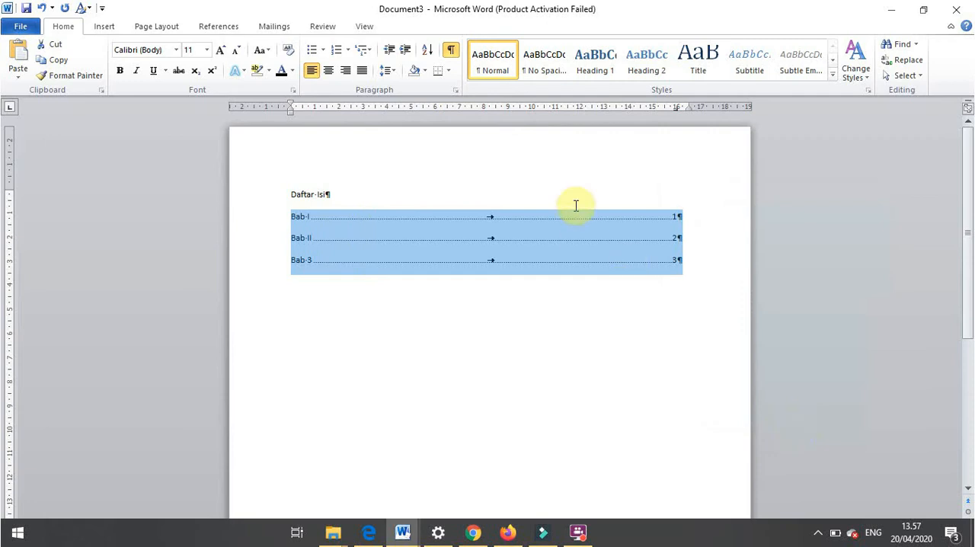
click(451, 51)
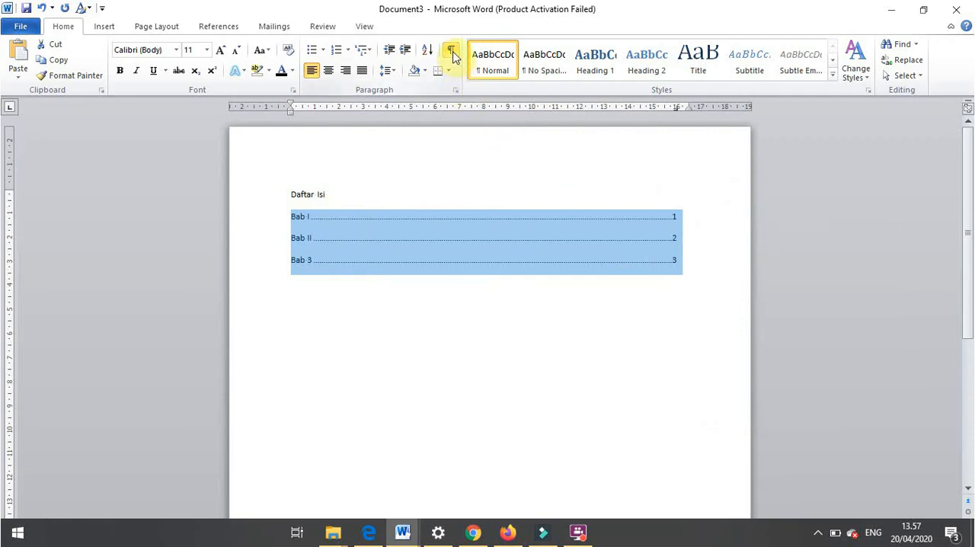
click(694, 268)
key(Return)
key(Return)
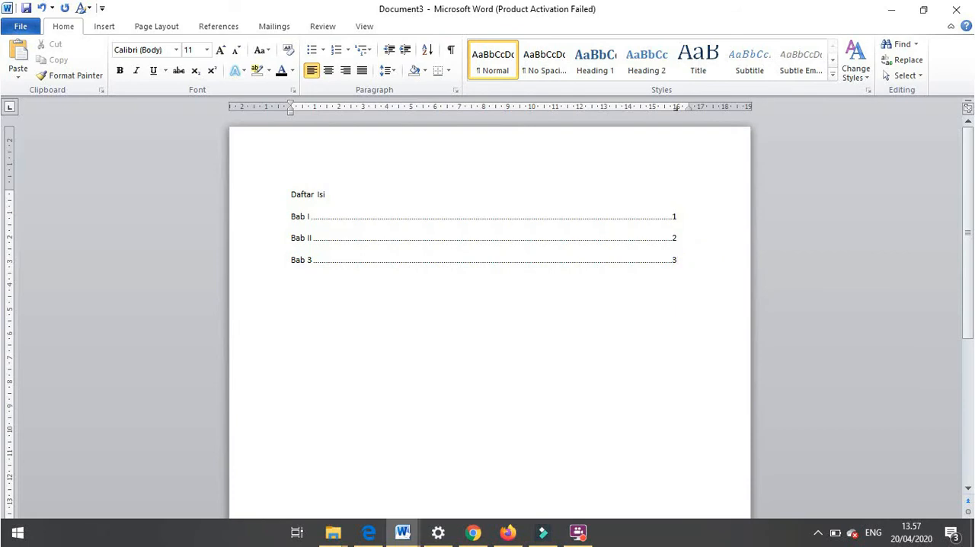
text(nama)
key(Tab)
key(BackSpace)
key(Tab)
key(BackSpace)
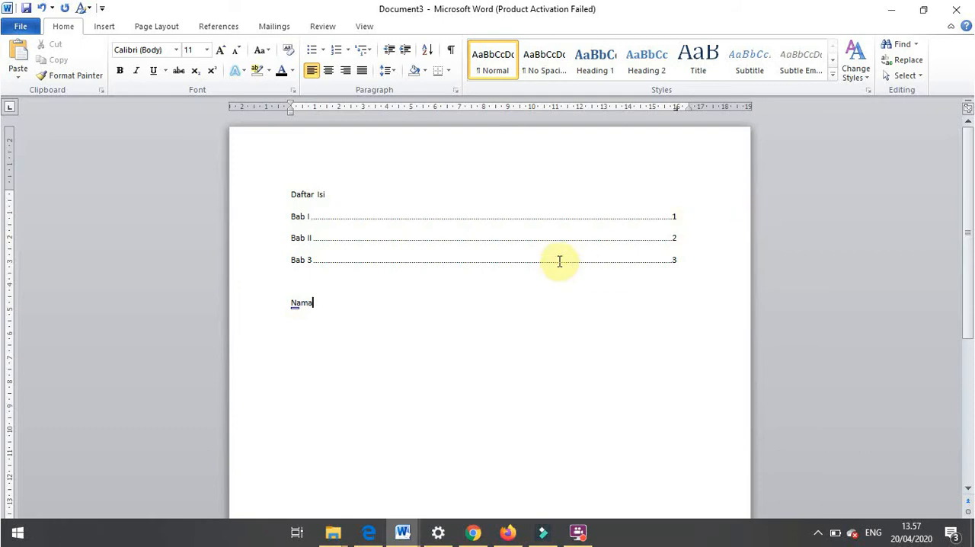
key(ctrl+z)
key(ctrl+z)
key(ctrl+z)
key(ctrl+z)
key(ctrl+z)
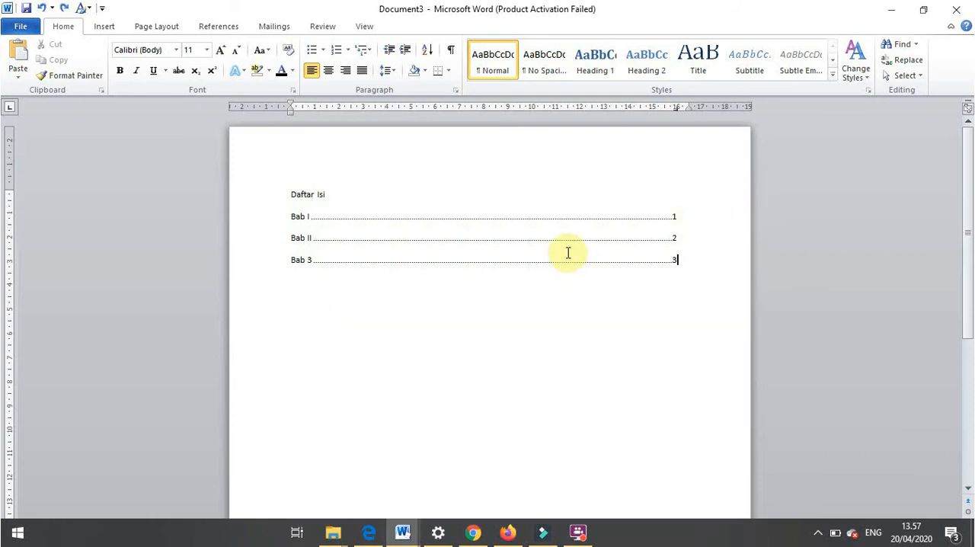
- Start a new line with a left tab stop below the Bab list, leaving a blank line between, and enter "Nama"
double_click(377, 306)
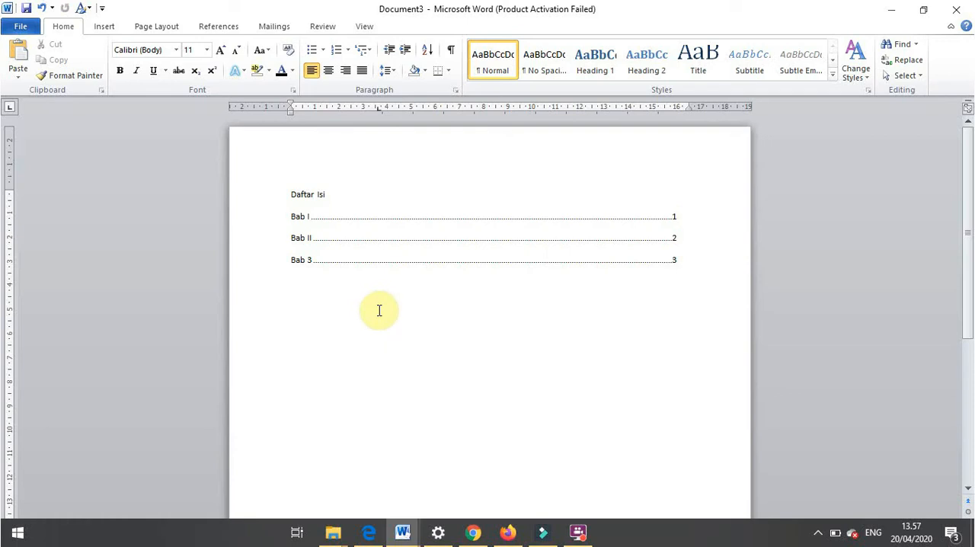
click(313, 336)
text(n)
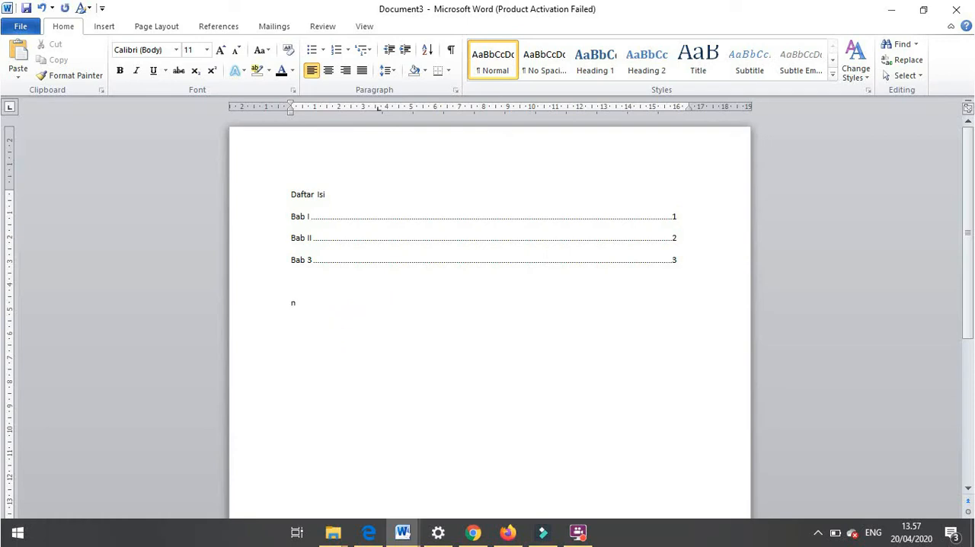
text(ama)
key(Tab)
key(BackSpace)
key(BackSpace)
- Add the tab-separated headings "nama barang", "qty" and "harga" after "Nama"
key(Tab)
text(n)
key(BackSpace)
text(naa)
key(BackSpace)
text(ma barang)
key(Tab)
text(qty)
key(Tab)
text(harga)
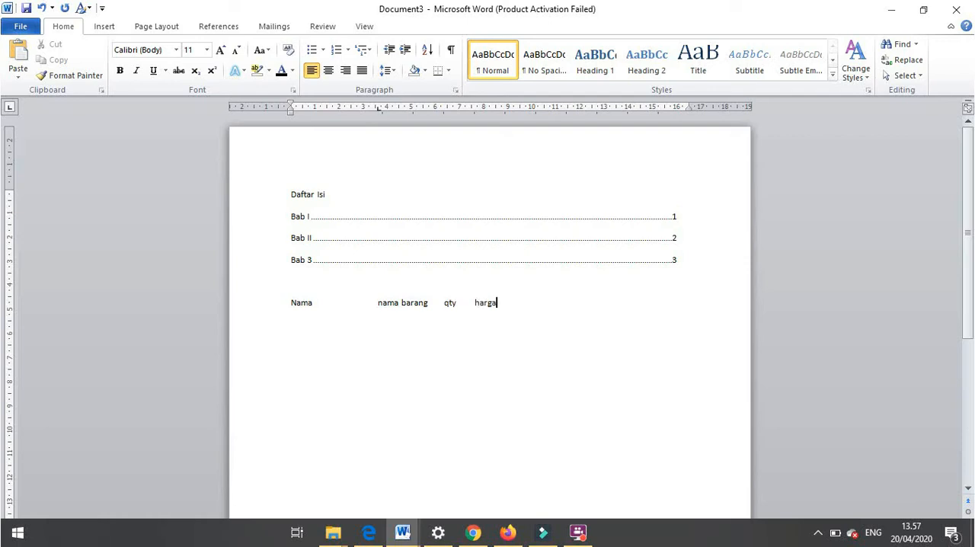
- Clear all tab stops from the Nama heading line and check its tabs by briefly showing the formatting marks
click(294, 300)
shift+click(518, 296)
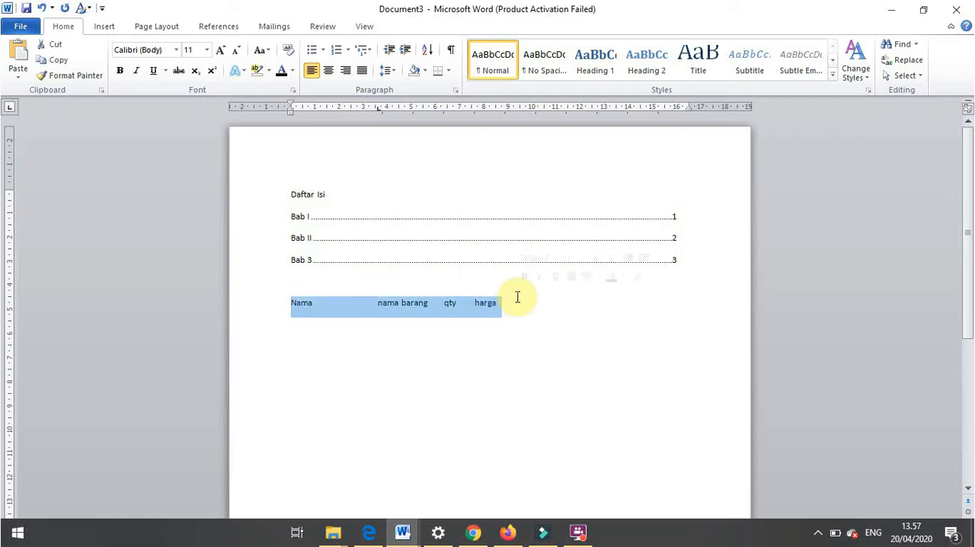
click(456, 90)
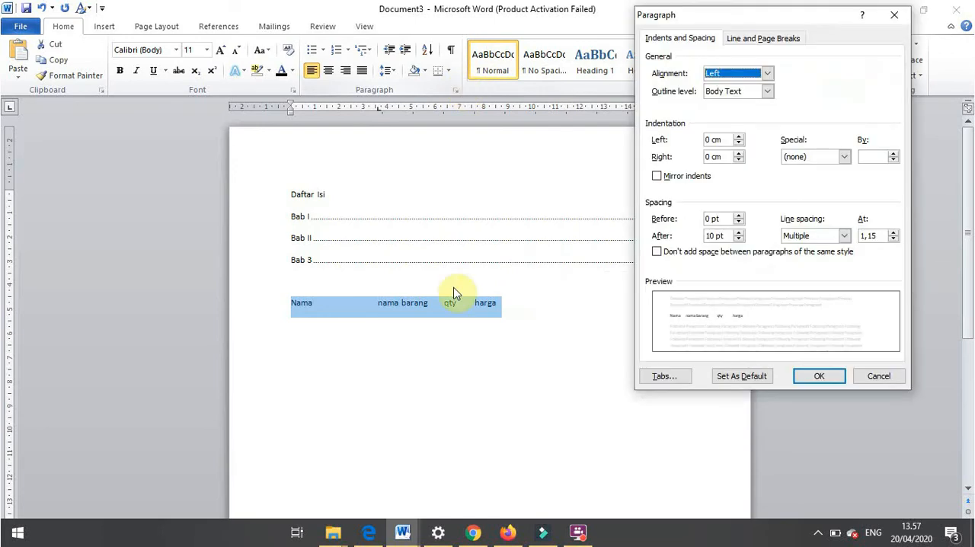
click(664, 376)
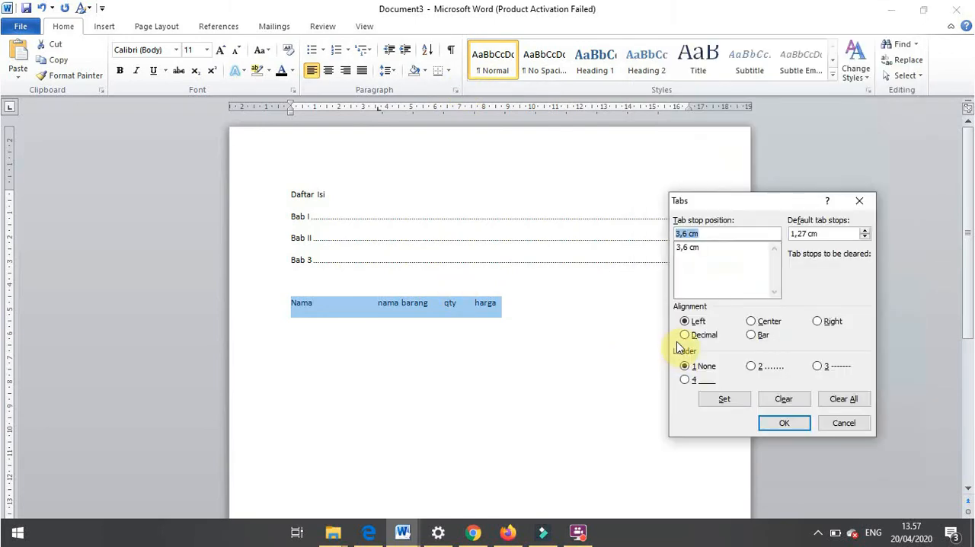
click(834, 399)
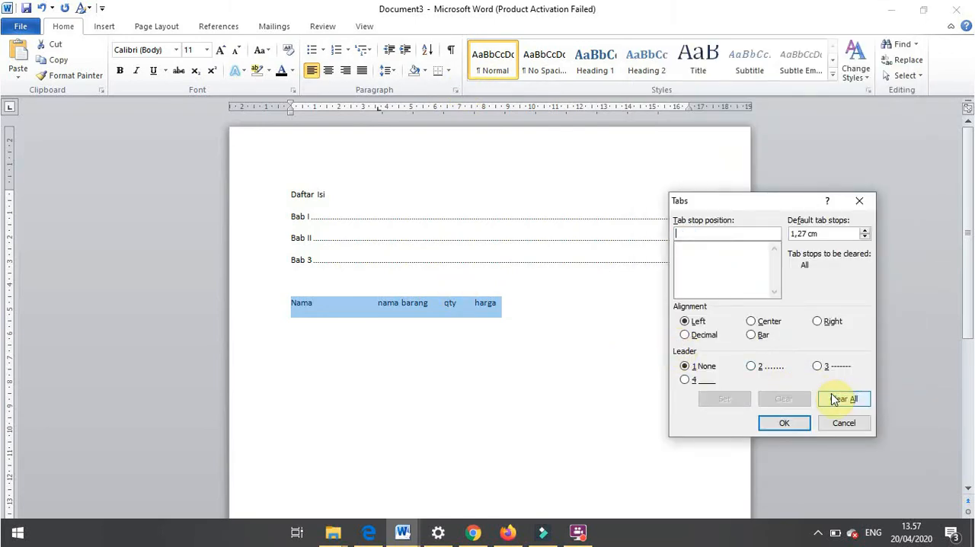
click(799, 425)
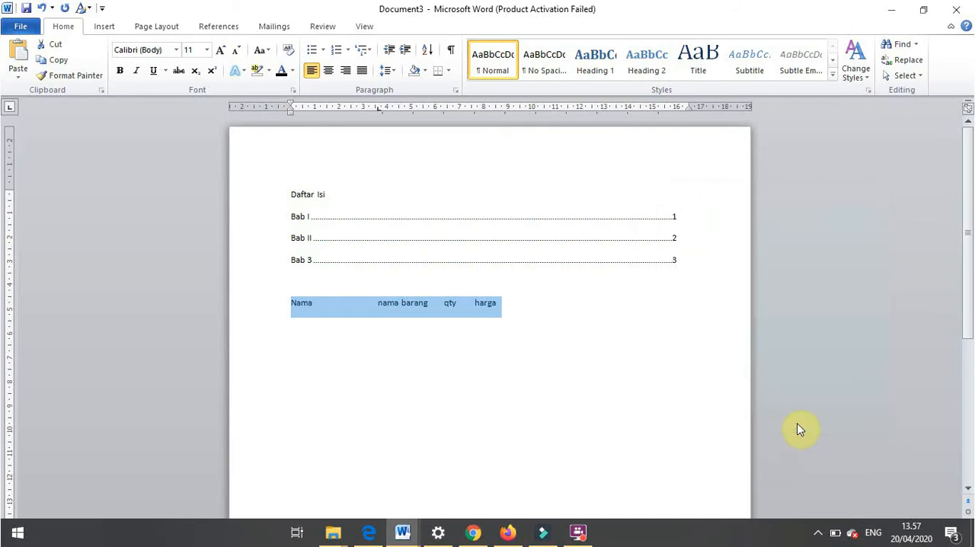
click(450, 51)
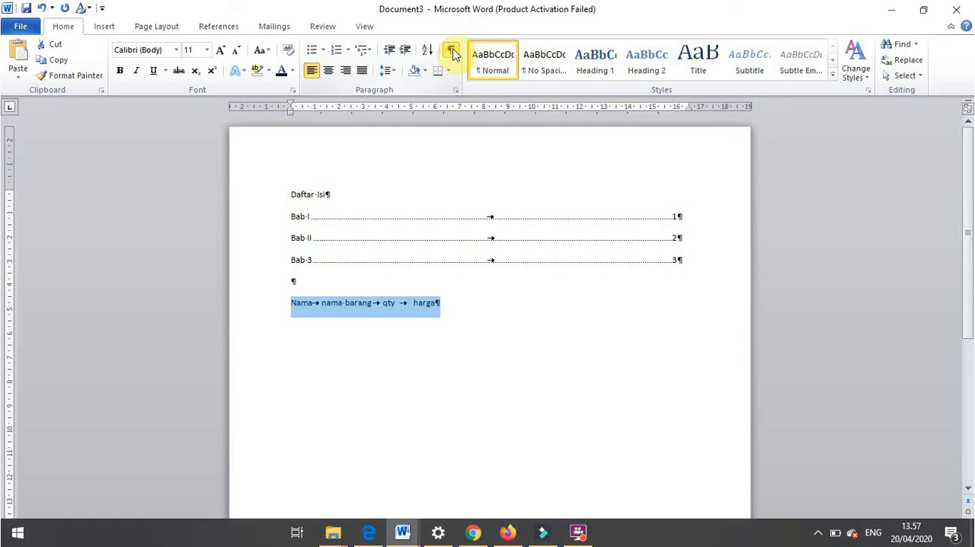
click(452, 51)
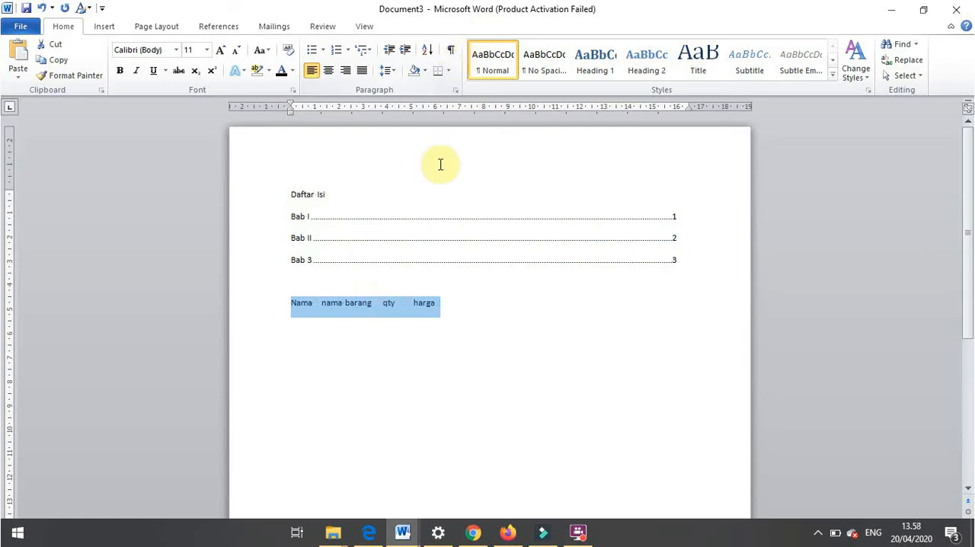
- Add a tab-separated row below the headings with a person's first name, "mouse", 2 and 100000
click(313, 322)
click(302, 317)
click(444, 306)
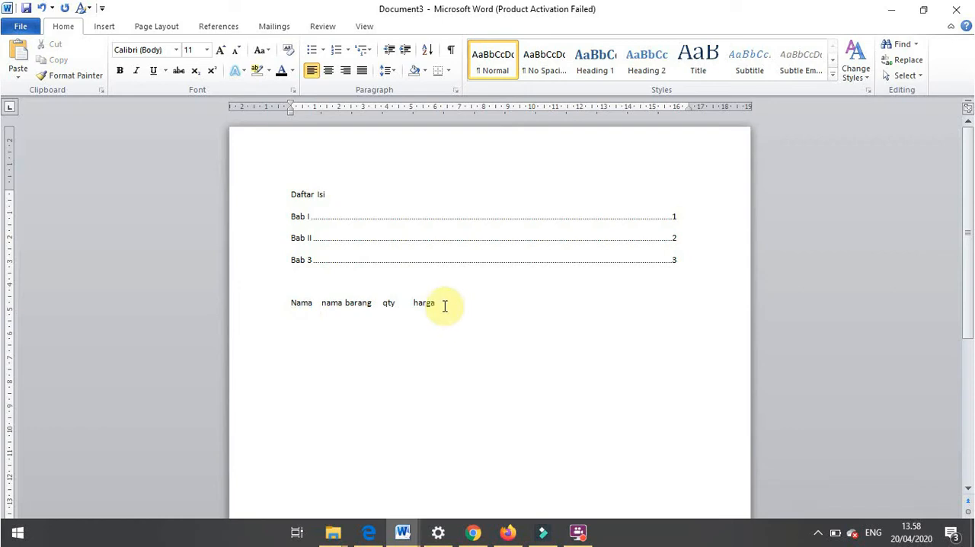
key(Return)
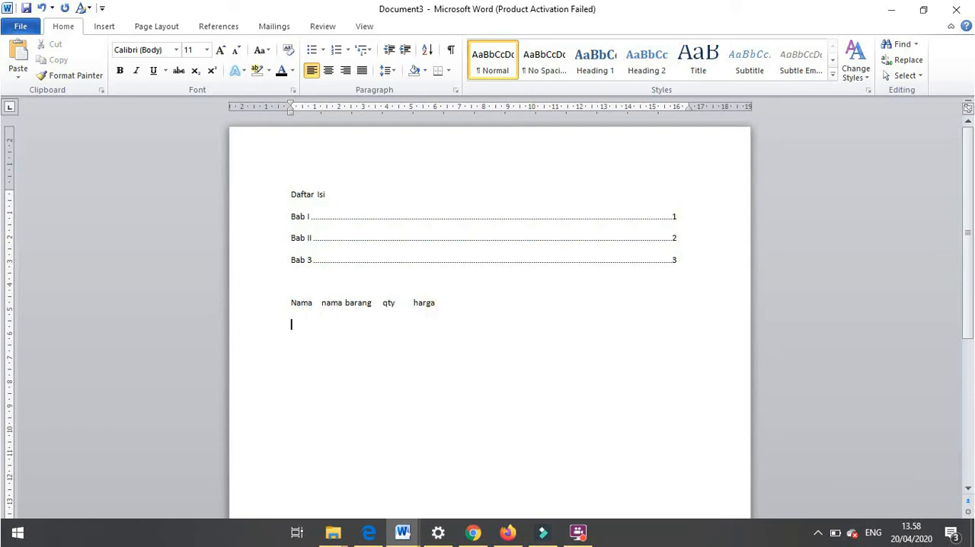
text(eni)
key(Tab)
text(mouse 2)
key(Tab)
text(100000)
key(Return)
- Fill a second tab-separated row with another first name, "Keyboard", 1 and 120000
text(Ana)
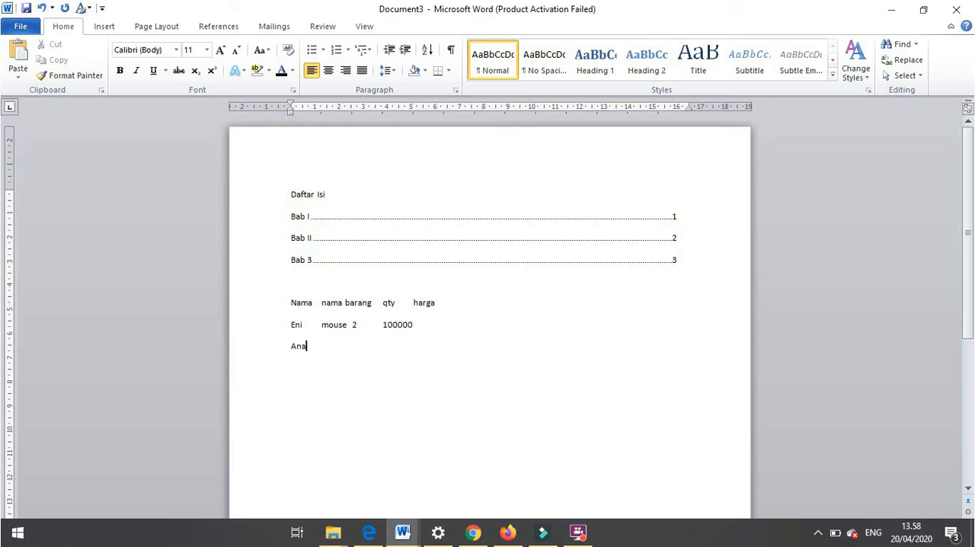
key(Tab)
text(Keyboard)
key(Tab)
text(1)
key(Tab)
text(120000)
- Set a bar tab stop at 4 cm for the three rows starting with the Nama headings
click(292, 303)
drag(293, 303, 457, 343)
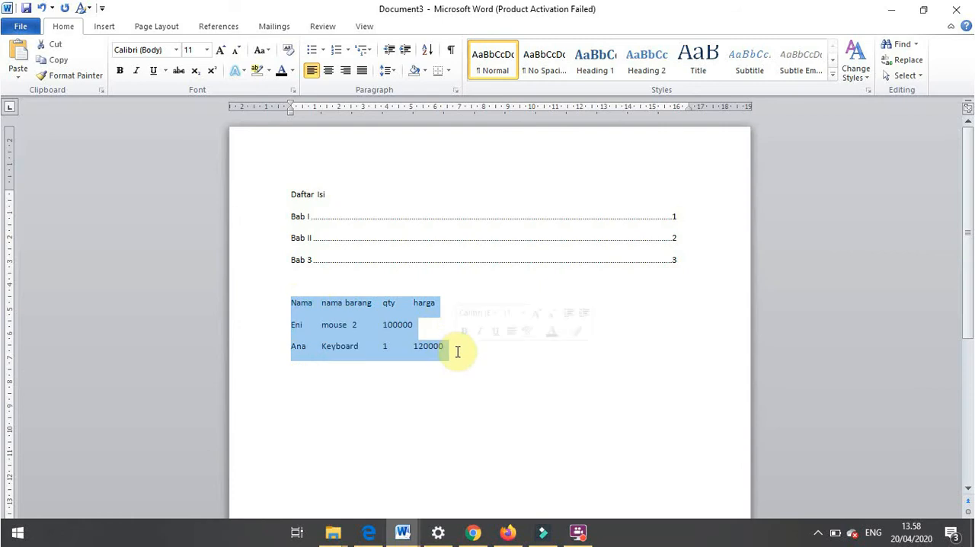
click(454, 88)
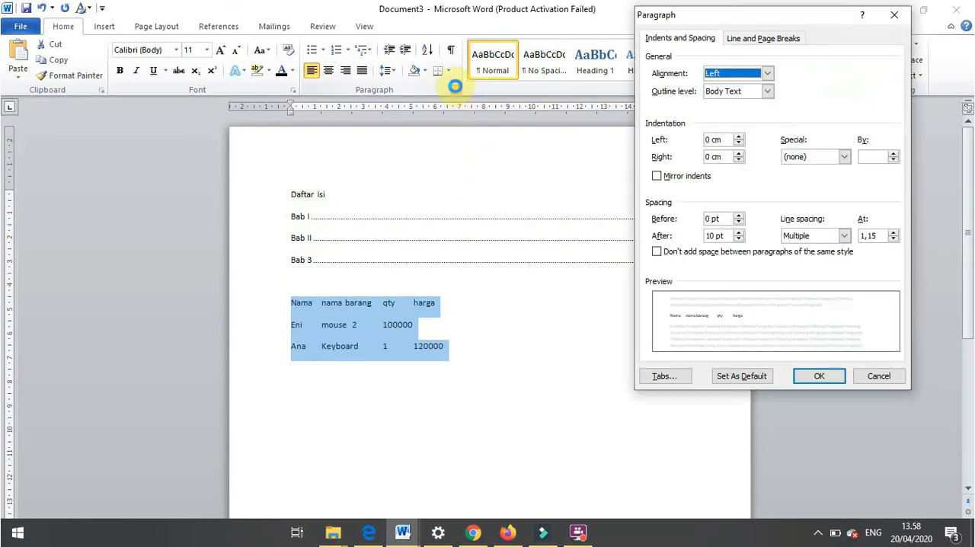
click(661, 377)
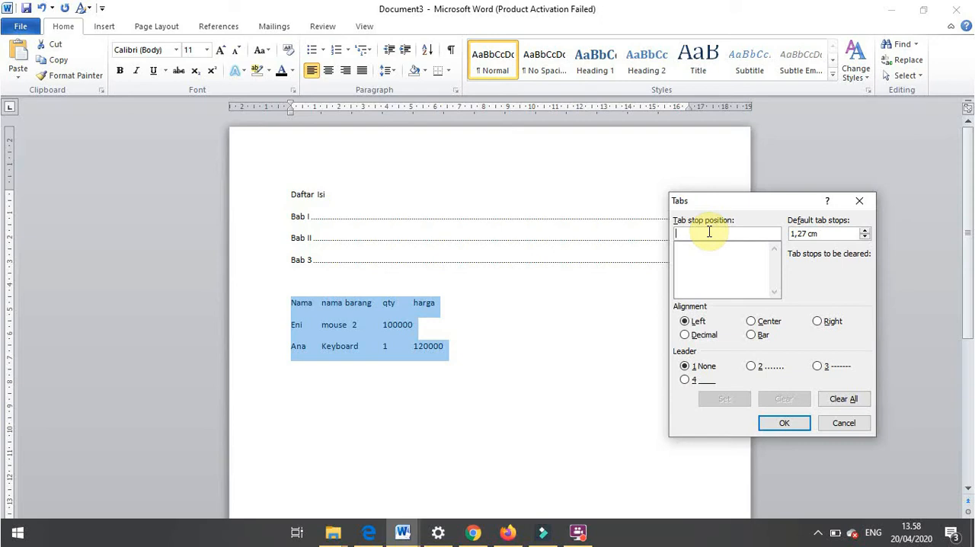
text(4)
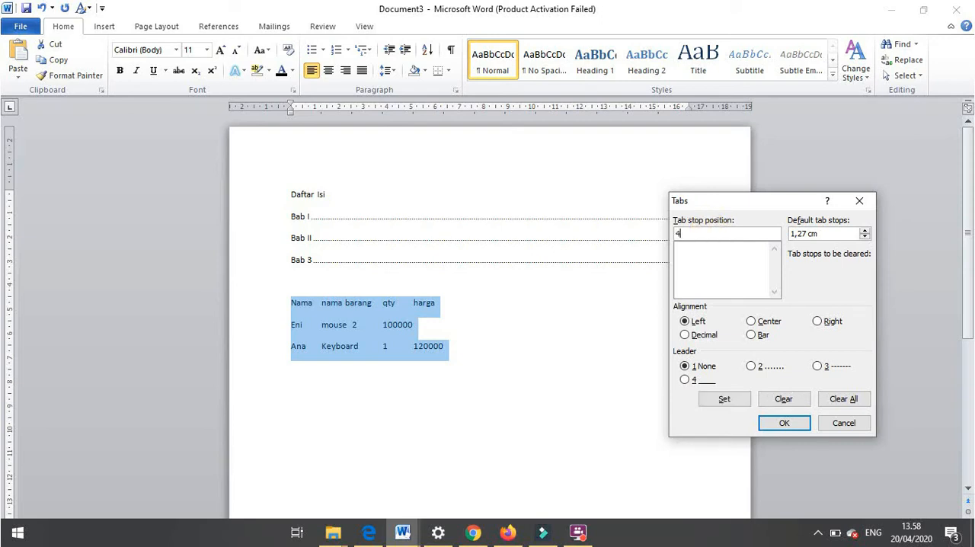
click(756, 337)
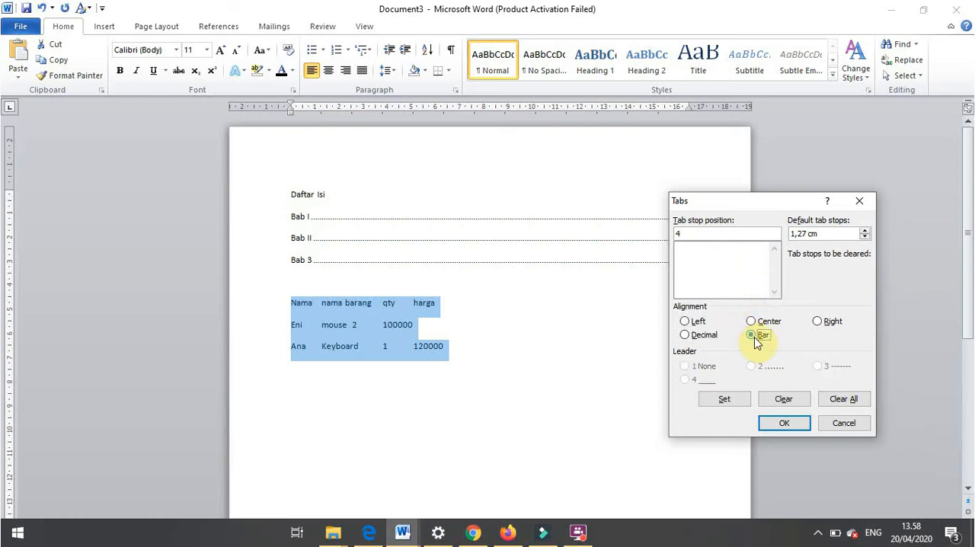
click(735, 405)
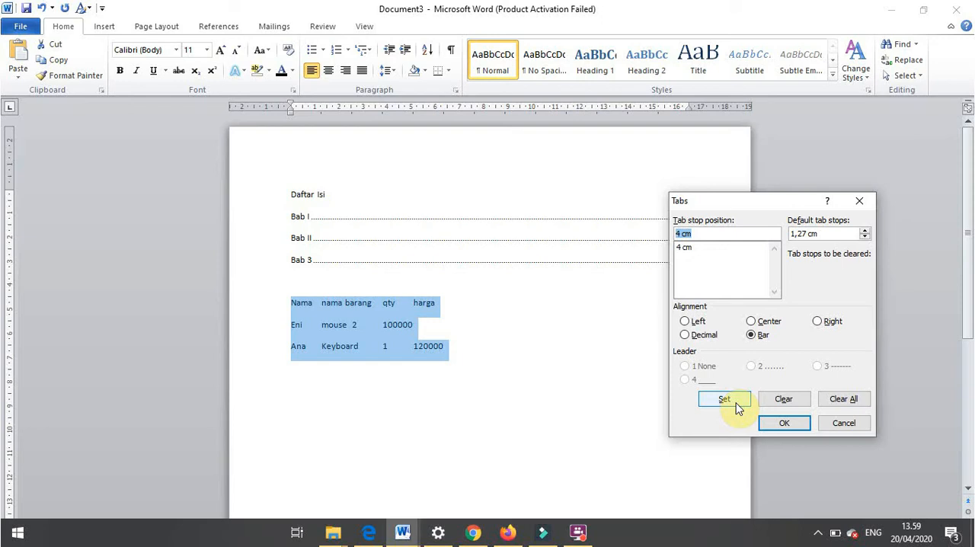
- Add a centered tab stop at 8 cm and a bar tab stop at 11 cm
text(8)
click(750, 322)
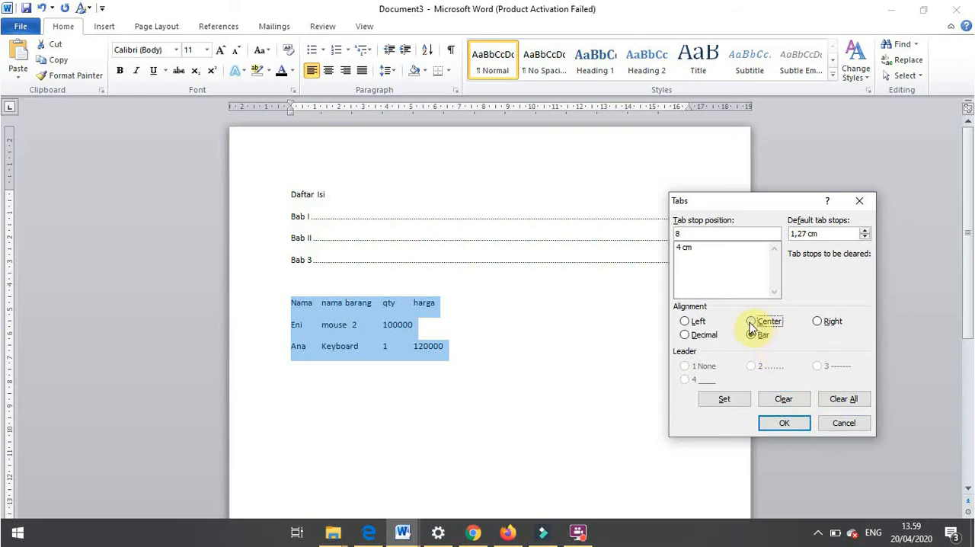
click(726, 399)
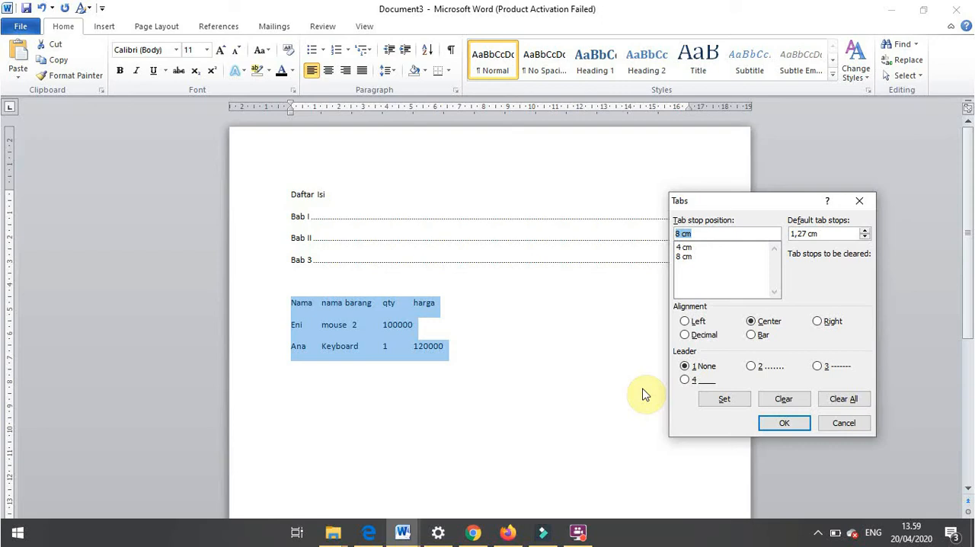
text(11)
click(752, 335)
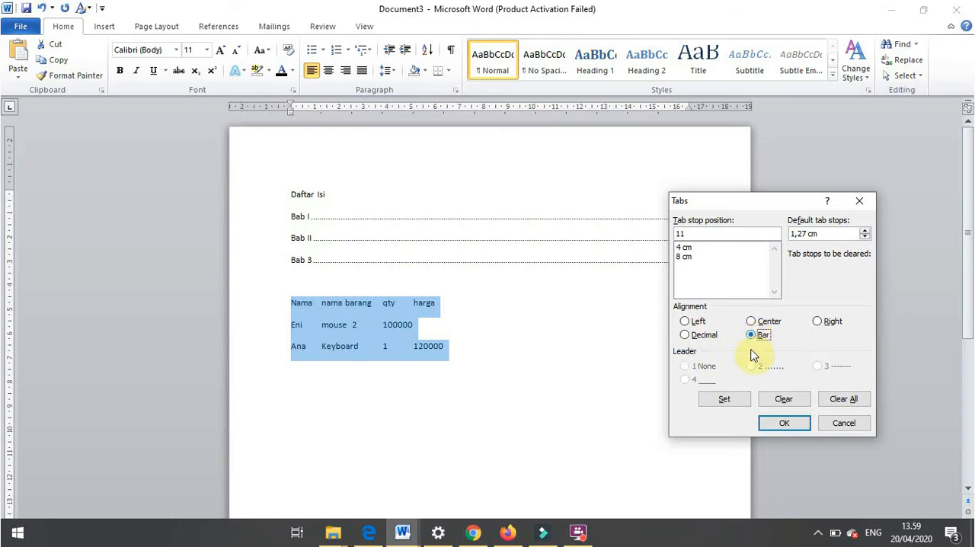
click(728, 400)
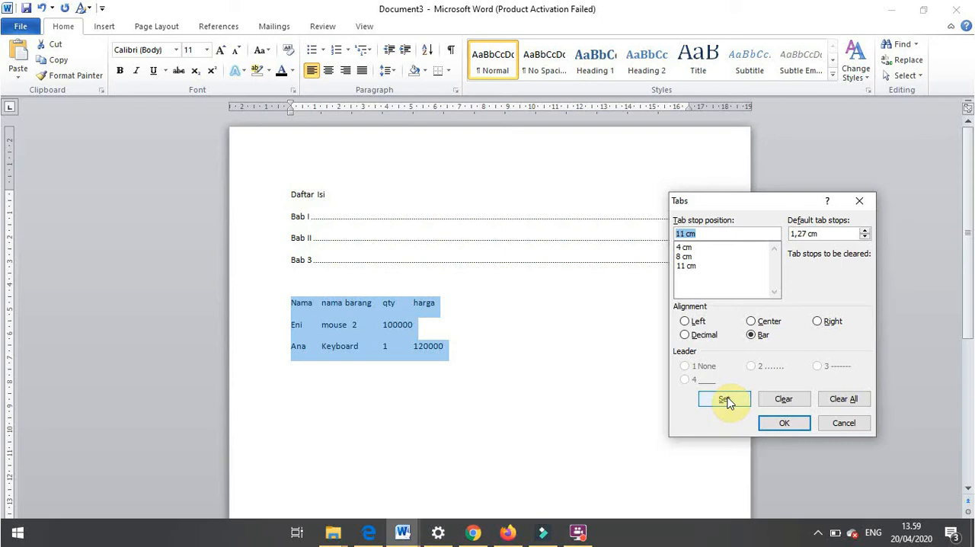
- Add a right-aligned tab stop at 13 cm and a bar tab stop at 14 cm
text(13)
click(825, 321)
click(729, 398)
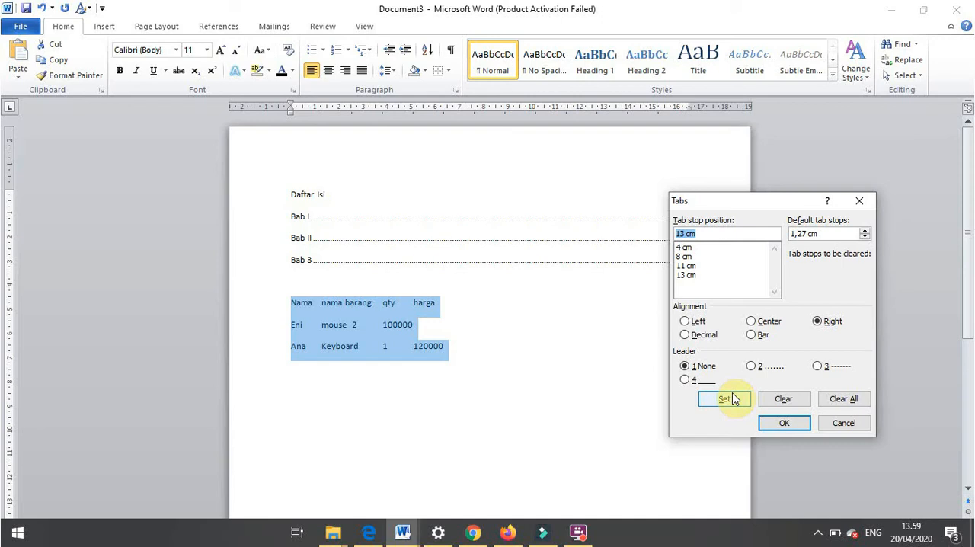
text(15)
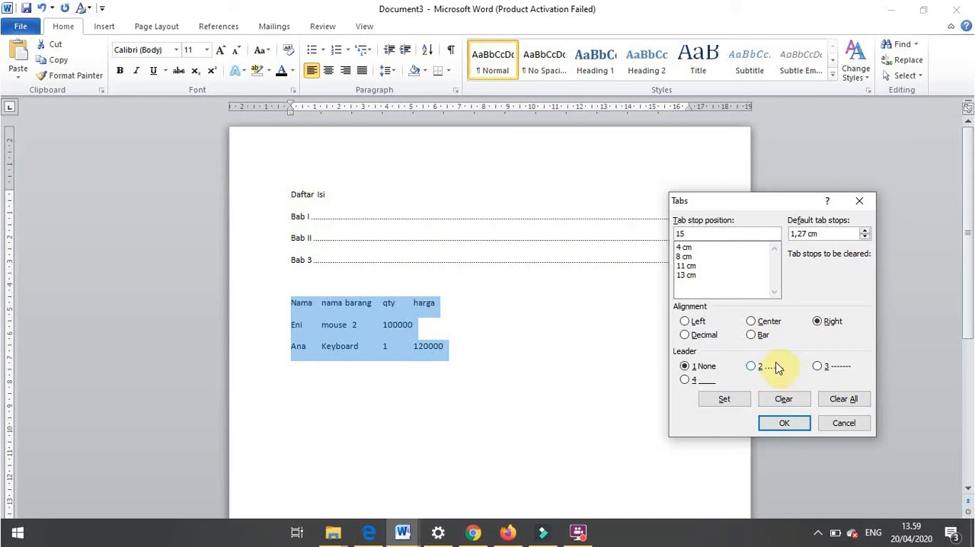
key(BackSpace)
text(3)
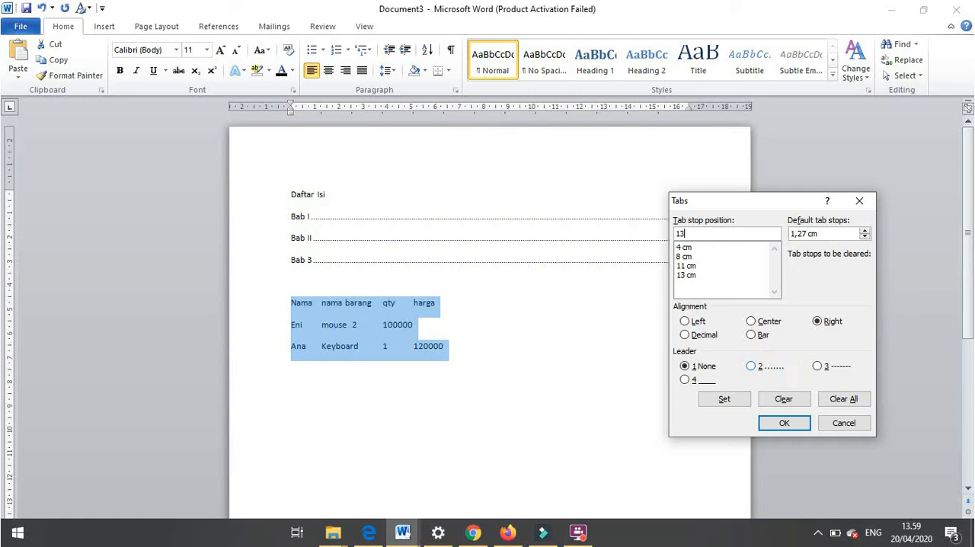
key(BackSpace)
text(3)
key(BackSpace)
text(4)
click(756, 334)
click(728, 399)
- Add a right-aligned tab stop at 16 cm and apply all the tab stops to the selected rows
text(16)
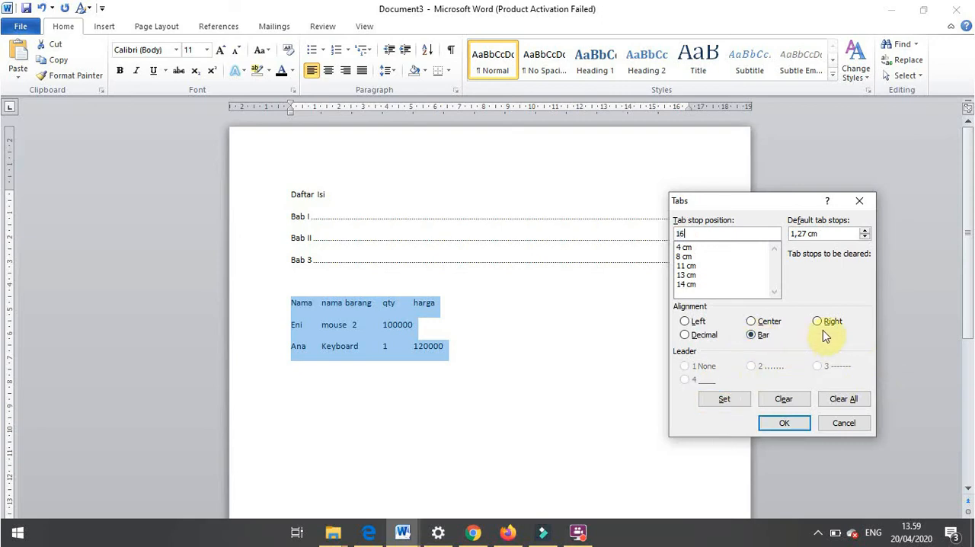
click(817, 322)
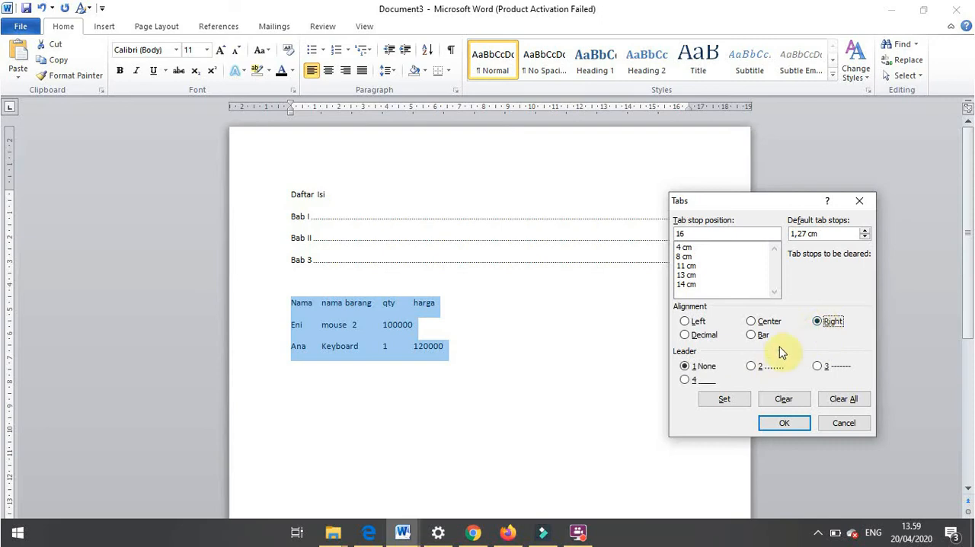
click(739, 400)
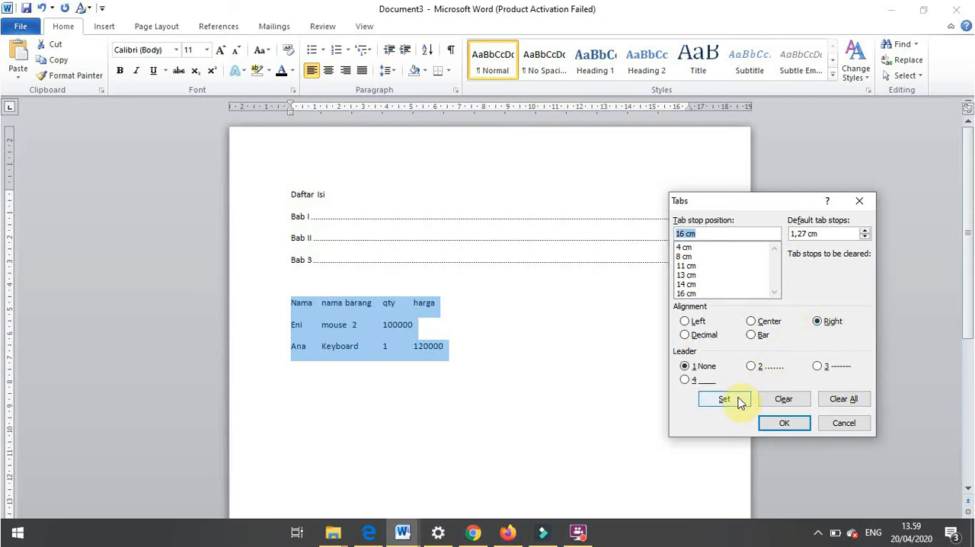
click(766, 425)
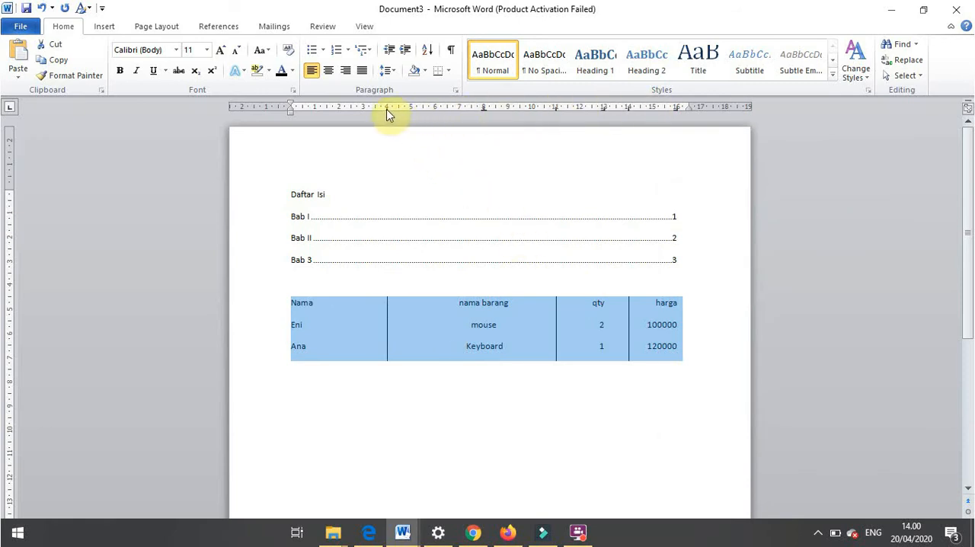
- Move the first bar tab to about 2.5 cm, the centered tab to about 5 cm and the second bar to about 7.3 cm
drag(389, 112, 348, 113)
mouse_move(485, 111)
mouse_down()
mouse_move(389, 112)
mouse_move(406, 112)
mouse_up()
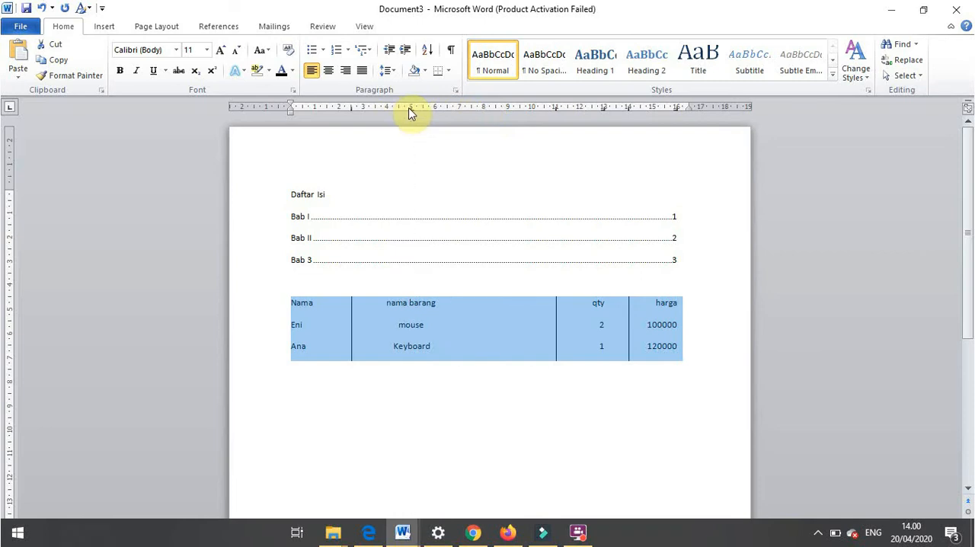
drag(556, 108, 469, 112)
drag(465, 113, 466, 112)
- Move the qty column's right tab to about 9.3 cm and the last bar tab to about 11.8 cm
drag(603, 111, 514, 113)
mouse_move(629, 114)
mouse_down()
mouse_move(566, 117)
mouse_move(578, 101)
mouse_move(576, 108)
mouse_up()
drag(677, 110, 655, 118)
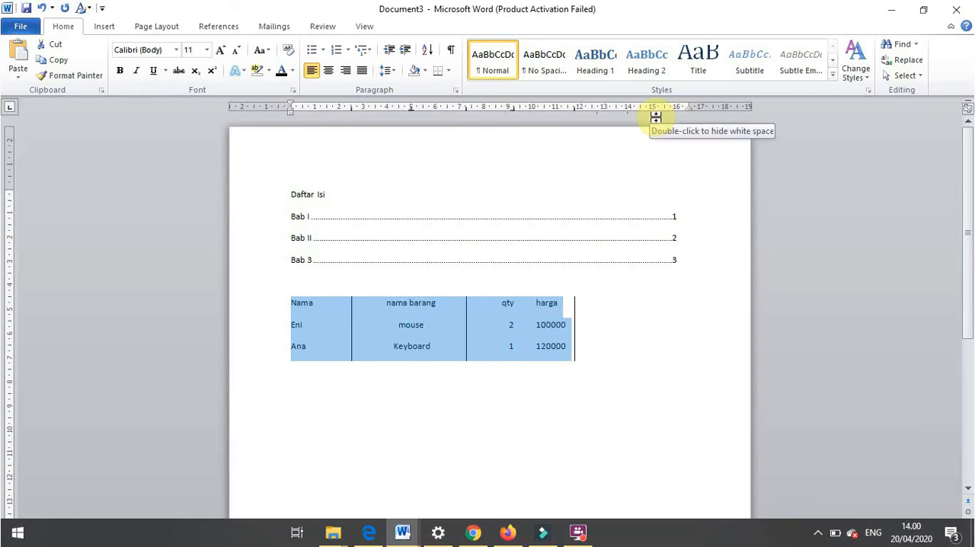
key(ctrl+z)
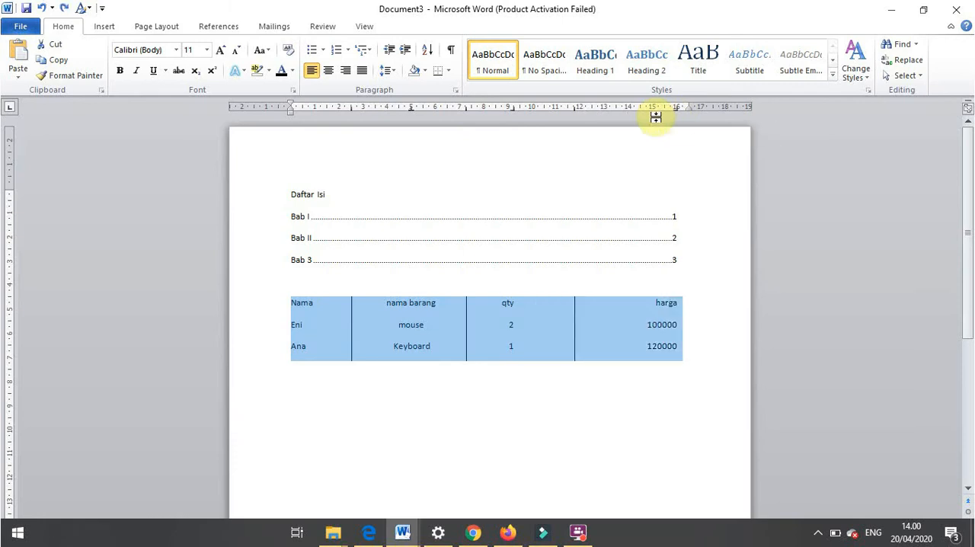
click(609, 323)
key(Left)
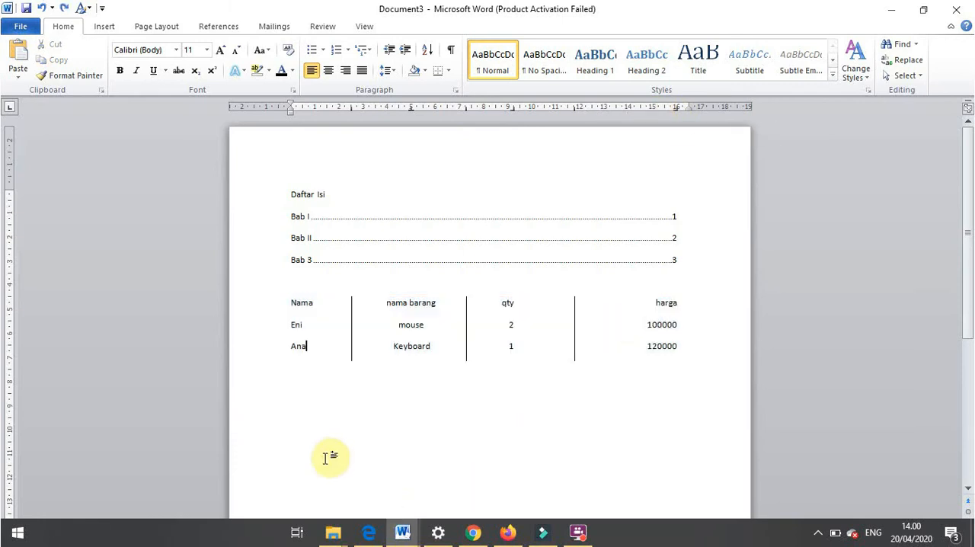
- Start a new text block a few lines below the rows with "Qty" and the value 2 under it
click(662, 348)
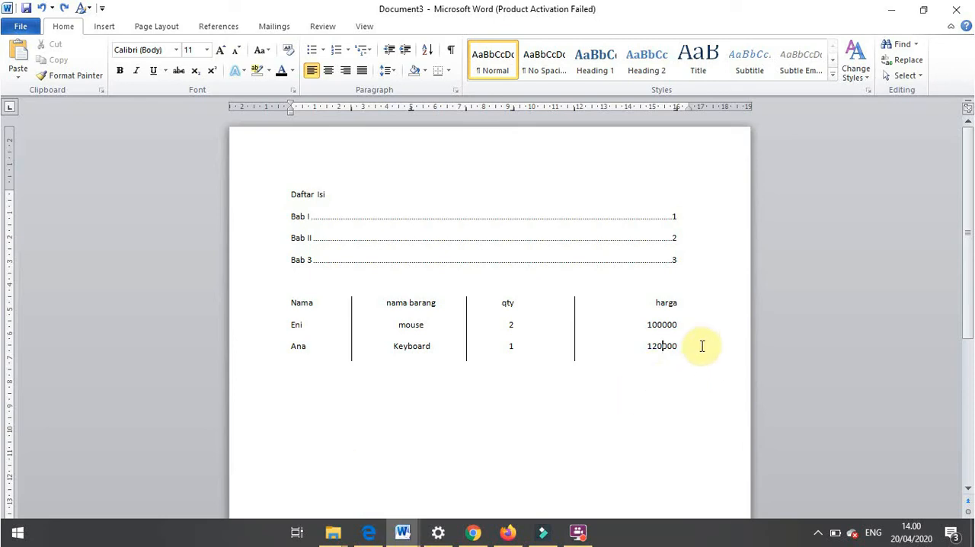
drag(702, 346, 312, 440)
double_click(312, 440)
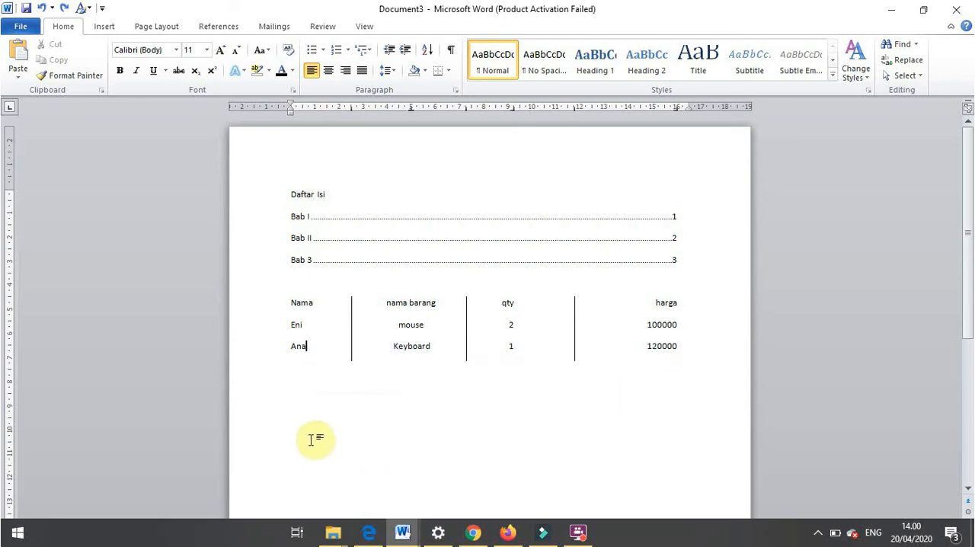
double_click(313, 441)
text(2)
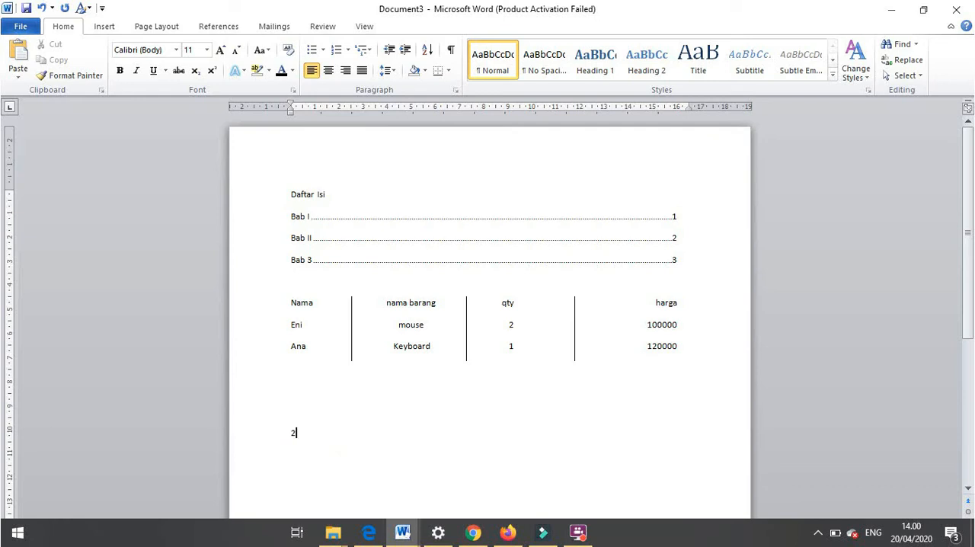
text(qty)
key(Return)
text(2)
- Add a tab-separated "Harga" heading after "Qty" and the value 10000 beneath it
click(356, 428)
key(BackSpace)
text(Harga)
click(325, 463)
key(Tab)
text(10000)
- Add the heading "Jumlah" after "Harga", separated from it by two tabs
click(355, 433)
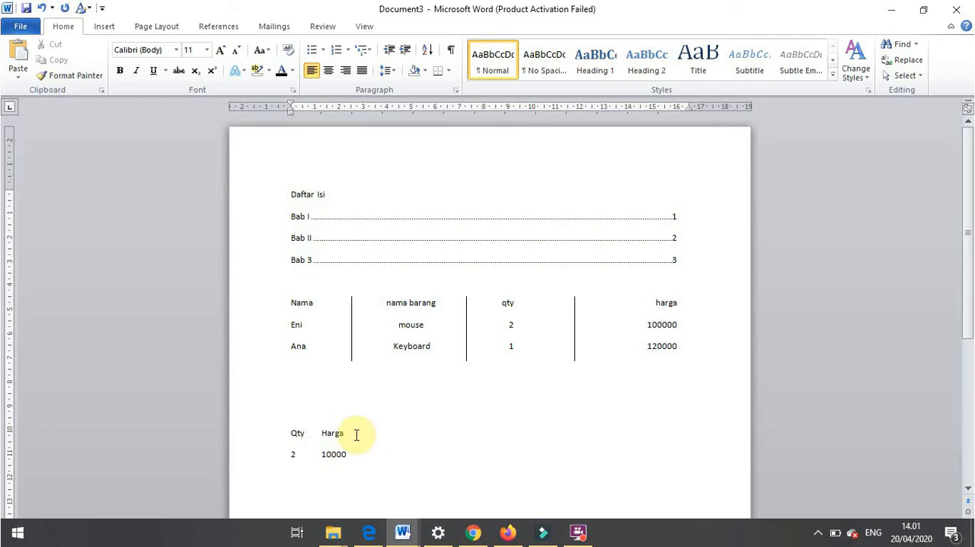
key(Tab)
text(Jumlah)
click(340, 436)
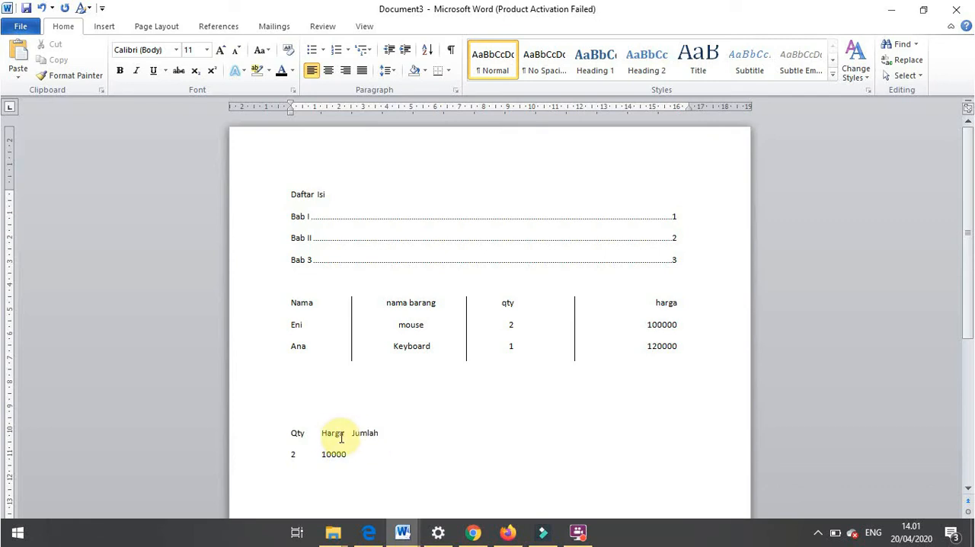
drag(349, 431, 417, 449)
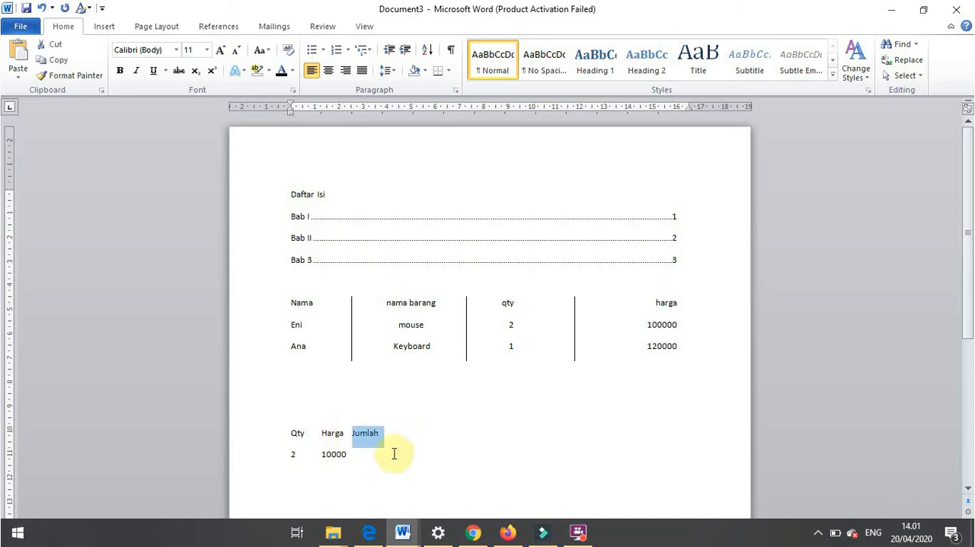
click(352, 434)
key(Tab)
click(389, 454)
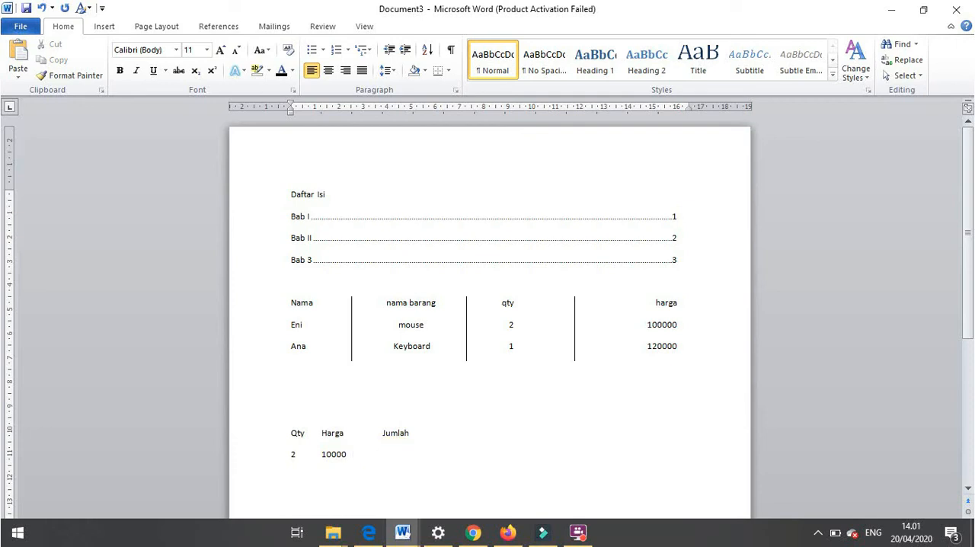
click(18, 533)
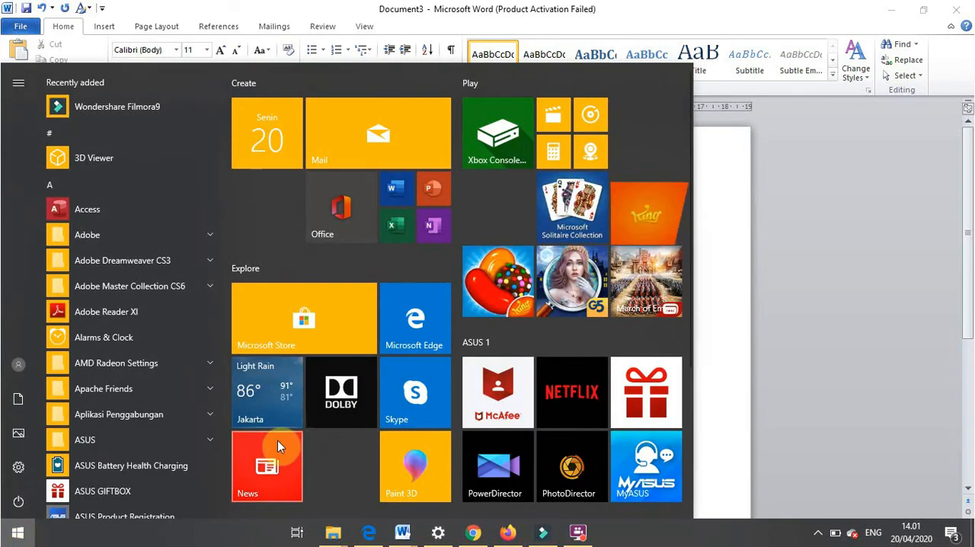
click(586, 538)
click(744, 199)
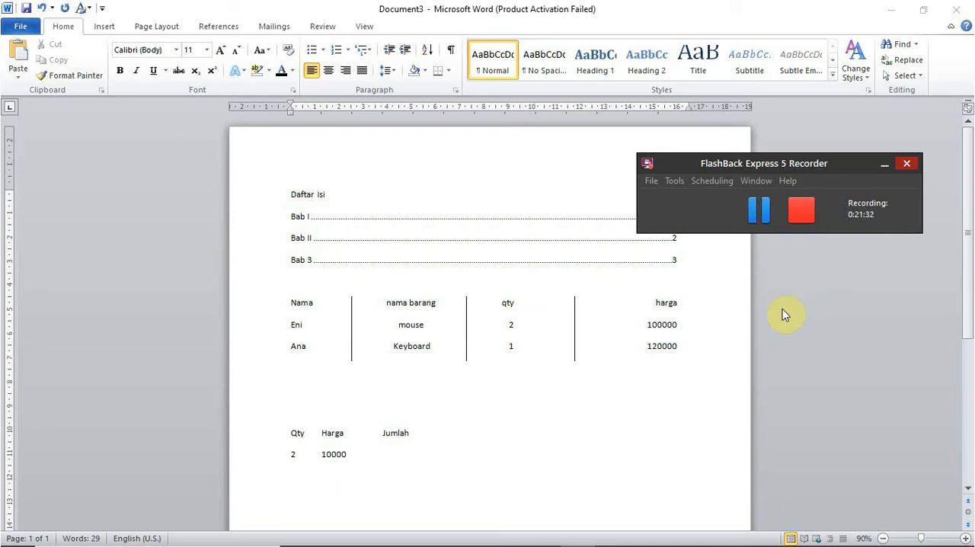
- Write "Start" and "All Program" on separate lines above the Qty heading row
click(423, 458)
click(357, 408)
text(Sta)
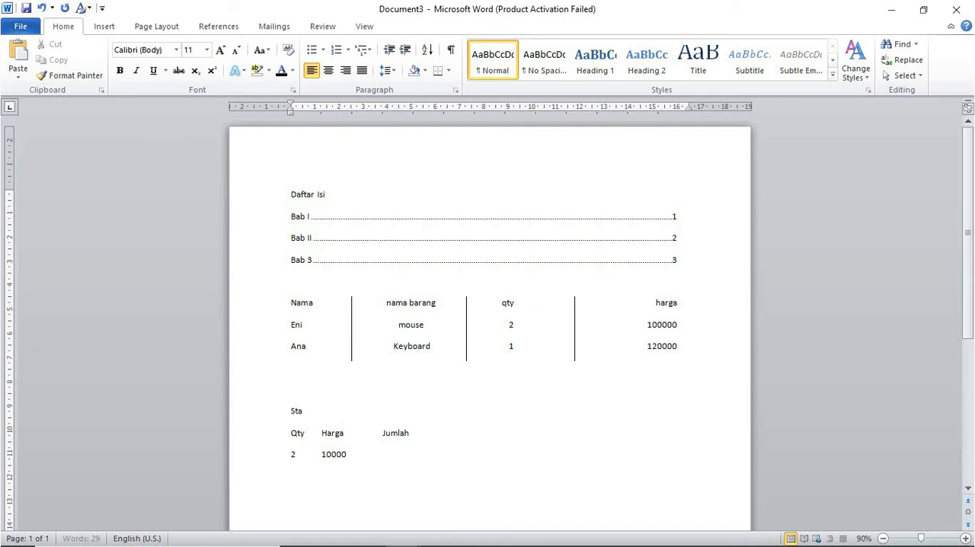
text(rt A)
key(BackSpace)
key(Return)
text(All)
text( Pr)
key(BackSpace)
text(rogg)
key(BackSpace)
text(ram)
- Add the lines "Accessories" and "Calculator" below "All Program"
key(Return)
text(A)
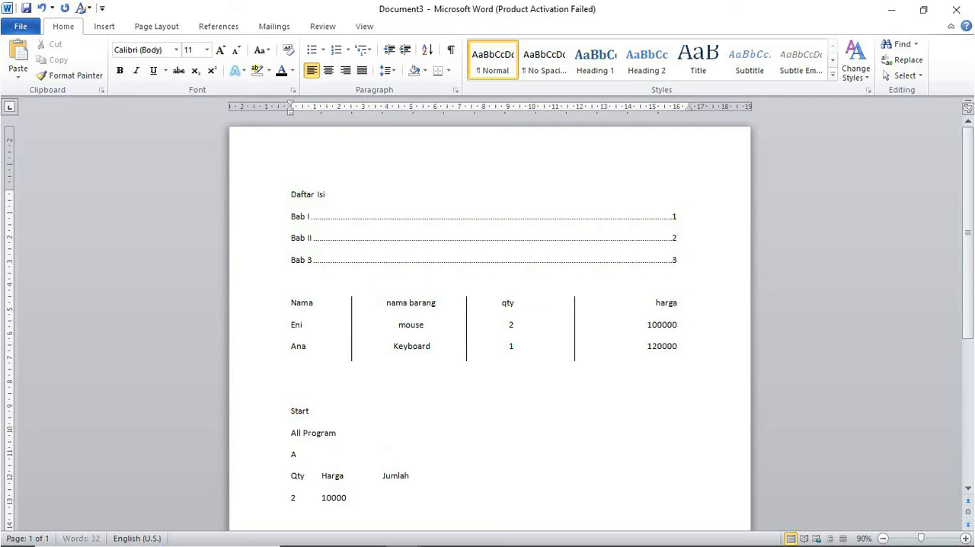
text(ccessories)
key(Return)
text(Ka)
key(BackSpace)
key(BackSpace)
text(Calculator)
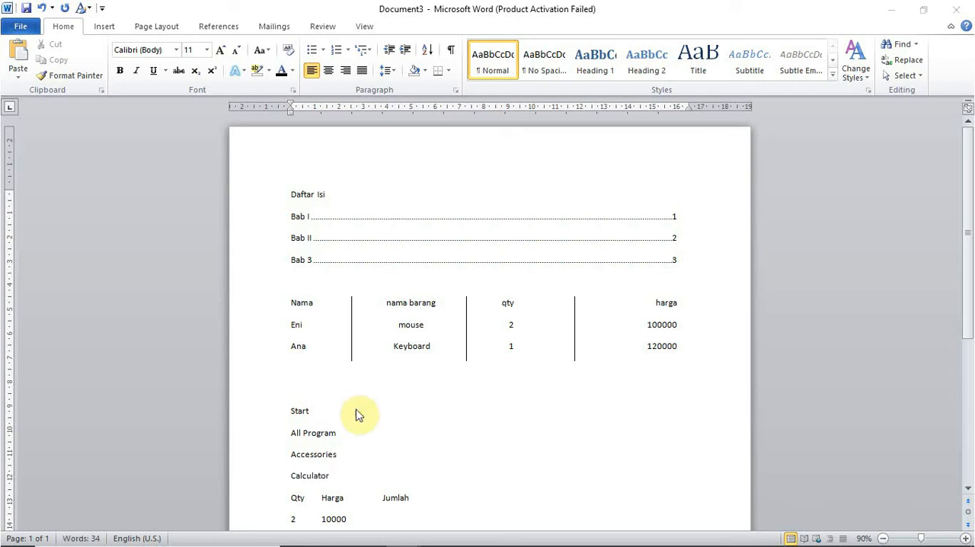
- Search Windows for the Calculator app
key(alt+Tab)
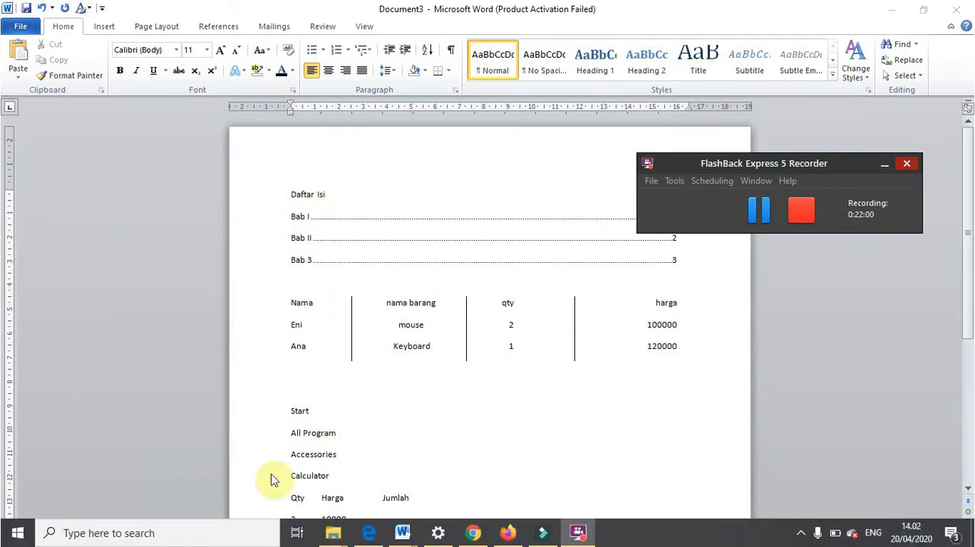
drag(969, 234, 970, 298)
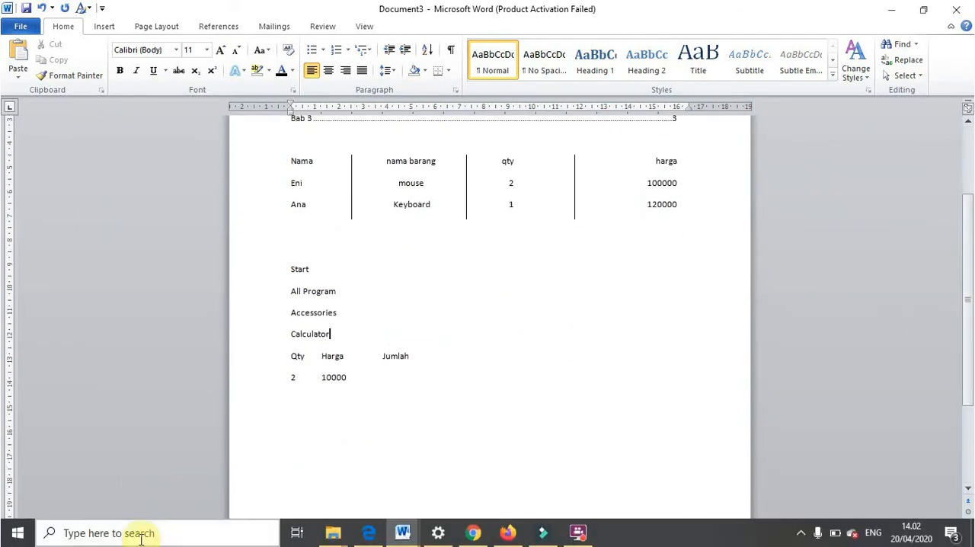
click(76, 534)
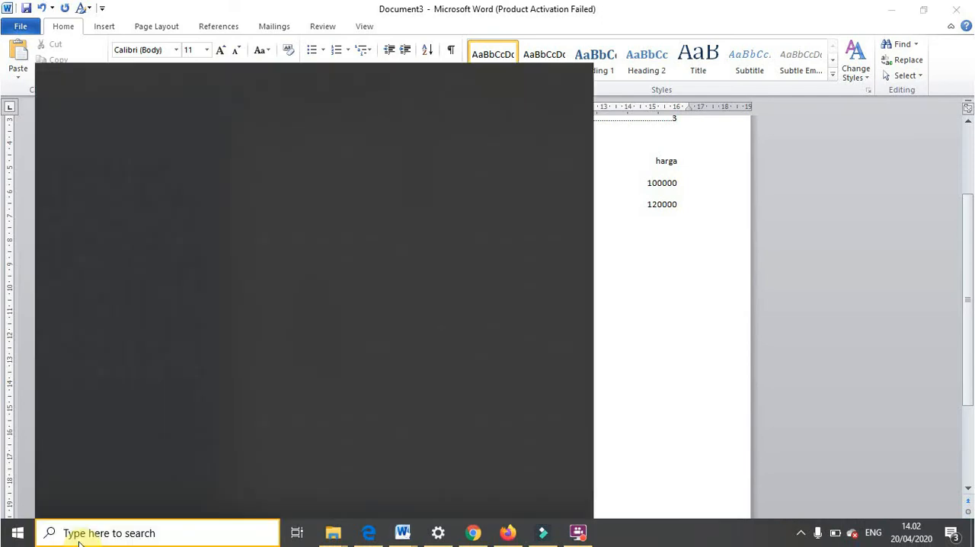
text(ca)
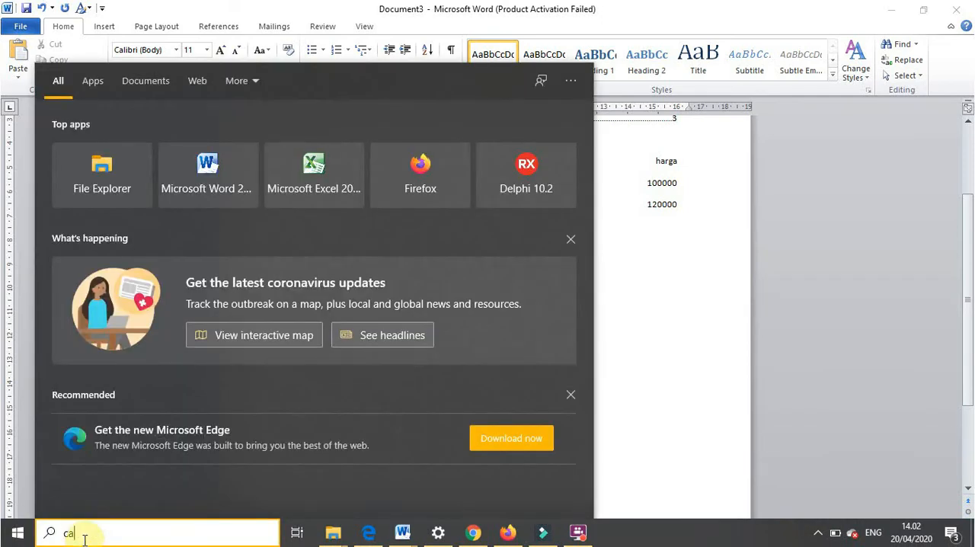
text(lcula)
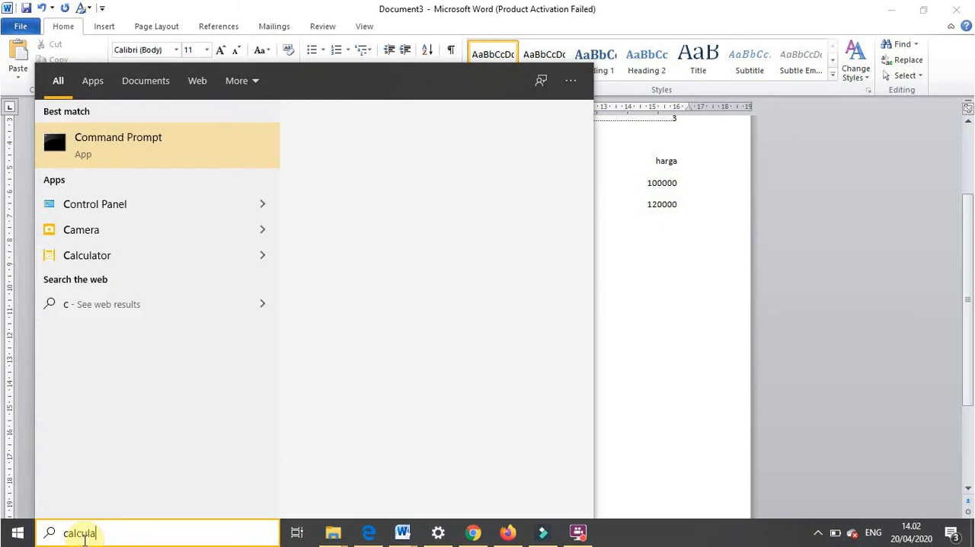
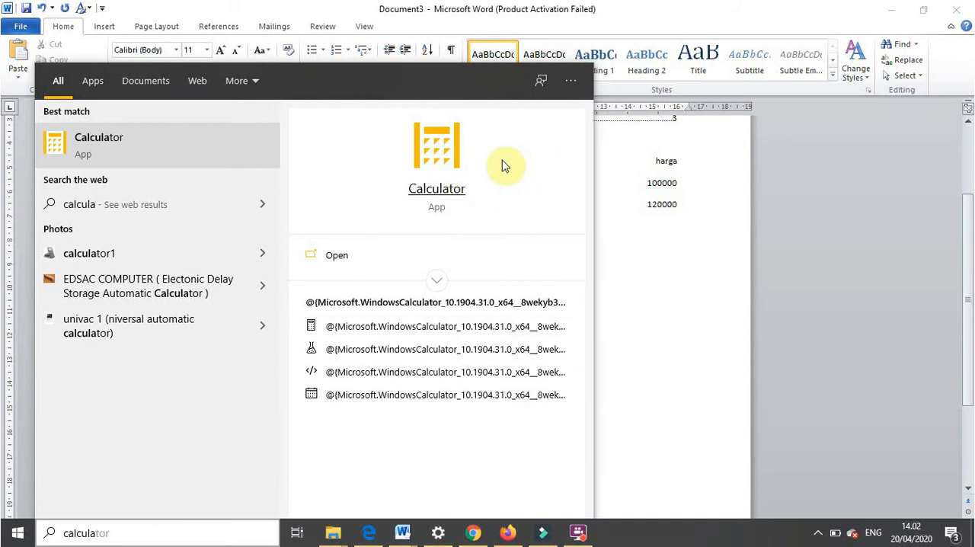
click(579, 532)
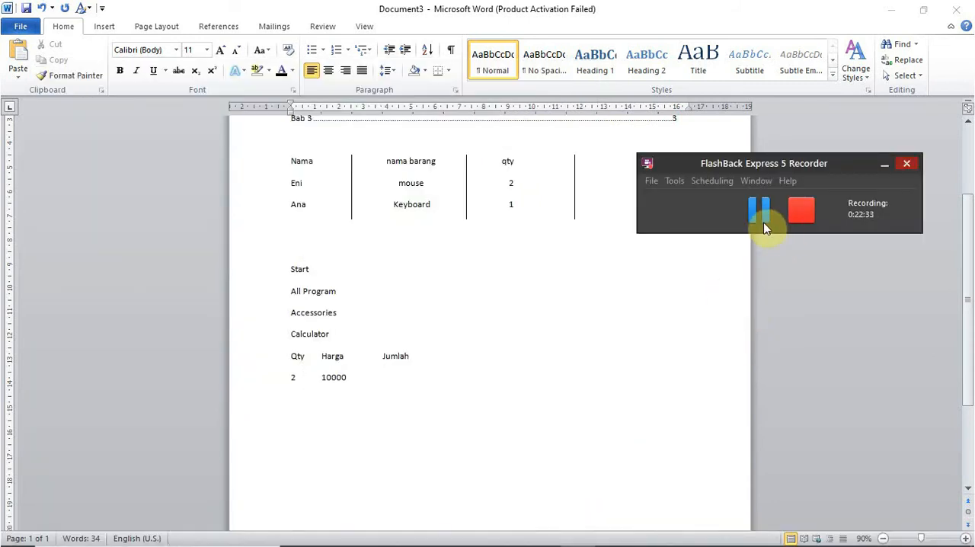
click(764, 219)
- Switch to Calculator and clear the previous result to start a new calculation
mouse_move(525, 541)
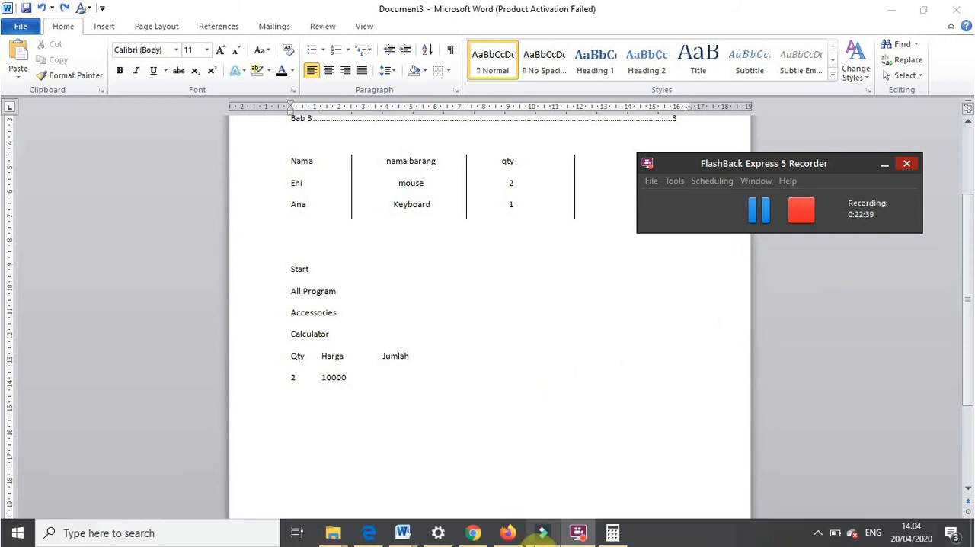
click(613, 532)
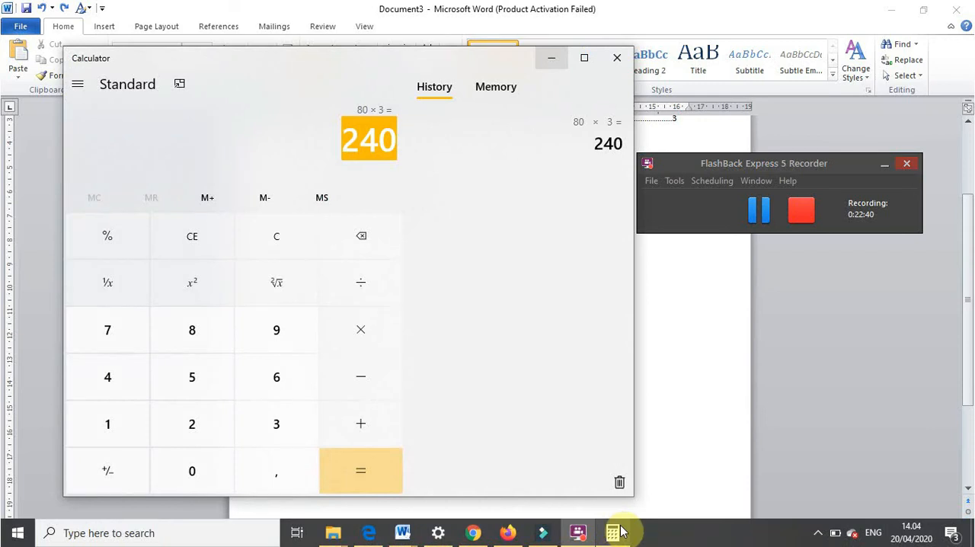
key(BackSpace)
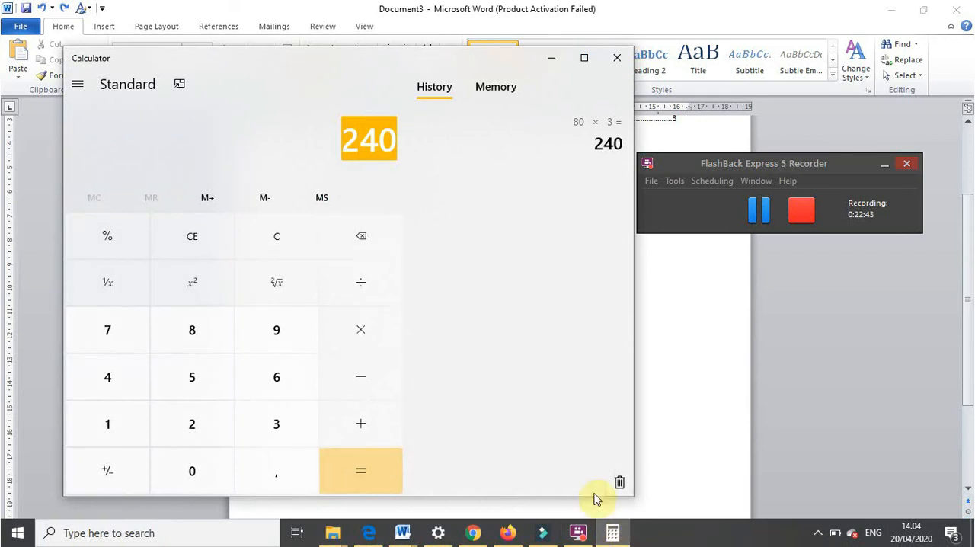
click(189, 469)
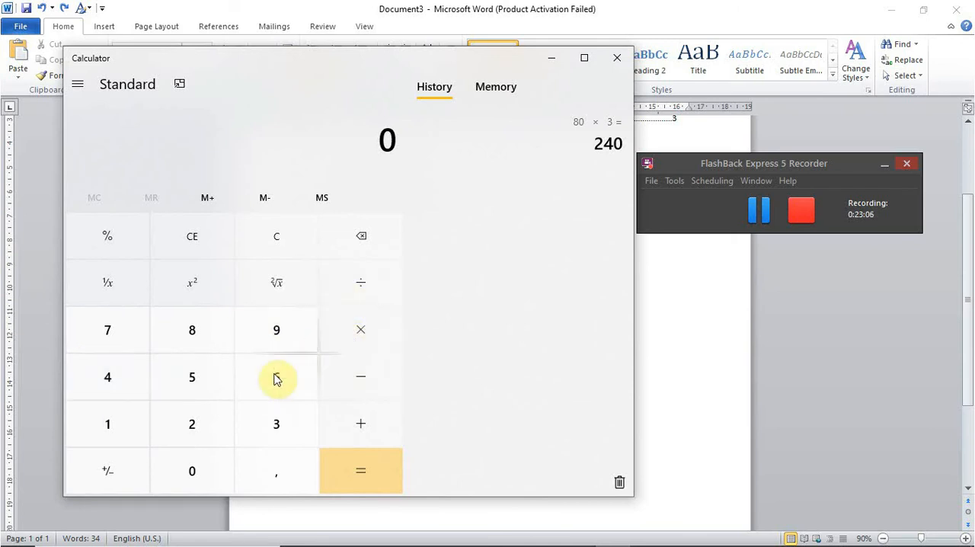
- Calculate 10000 × 2 to get the Jumlah value
click(126, 430)
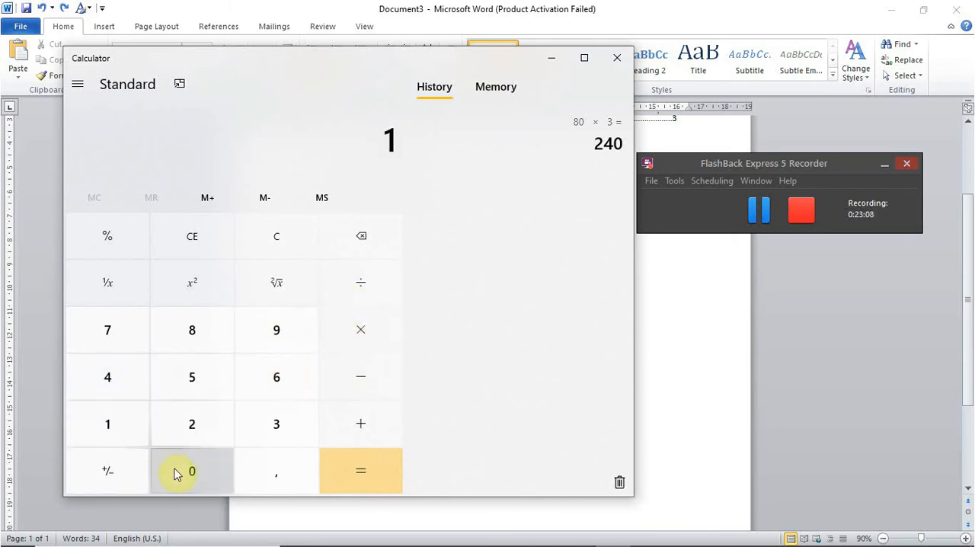
click(173, 472)
click(174, 472)
click(174, 472)
click(174, 472)
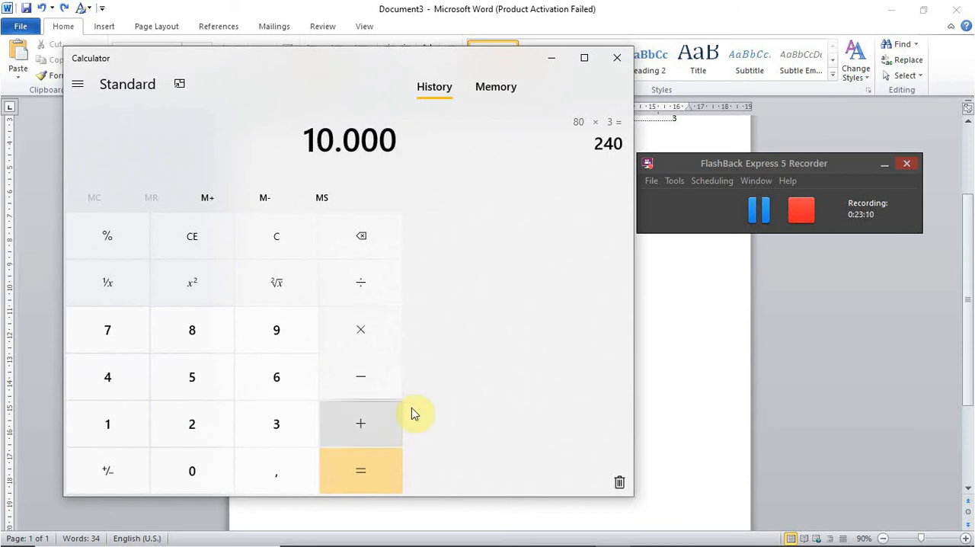
click(379, 342)
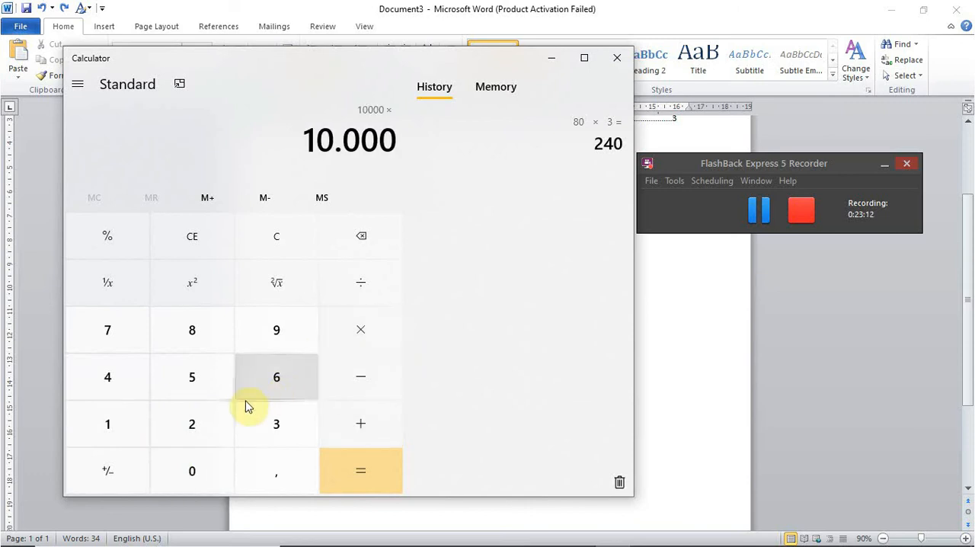
click(213, 424)
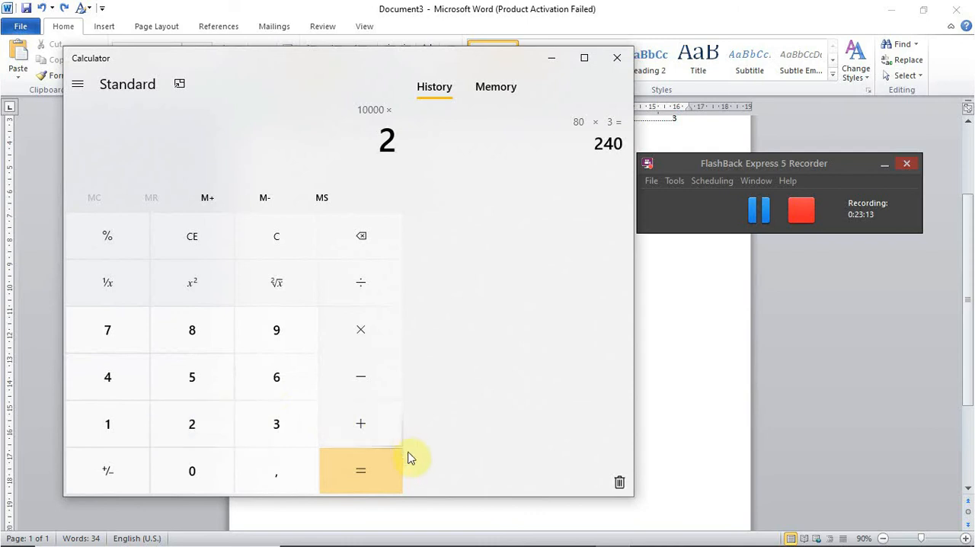
click(387, 478)
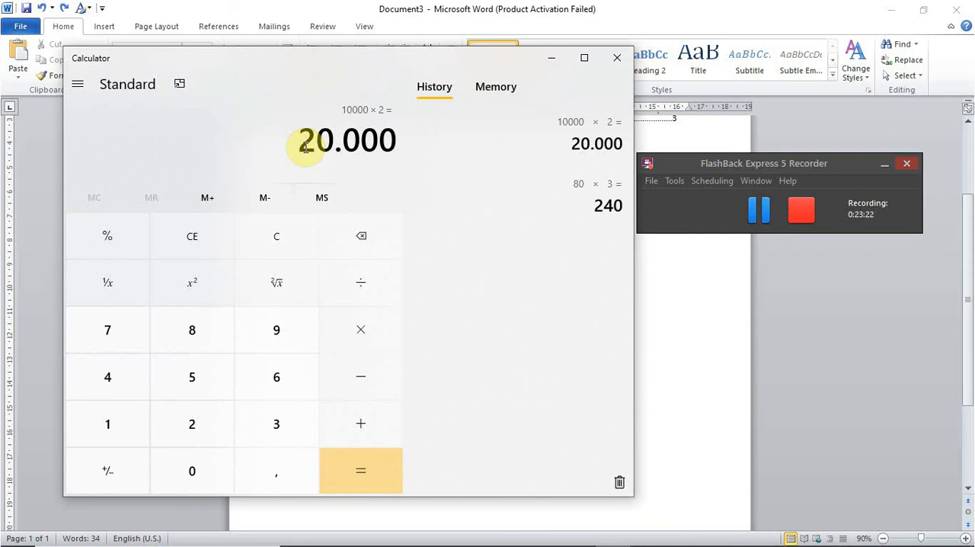
- Copy the Calculator result 20.000 and paste it under the Jumlah heading in the Word document
drag(305, 146, 401, 144)
key(ctrl+c)
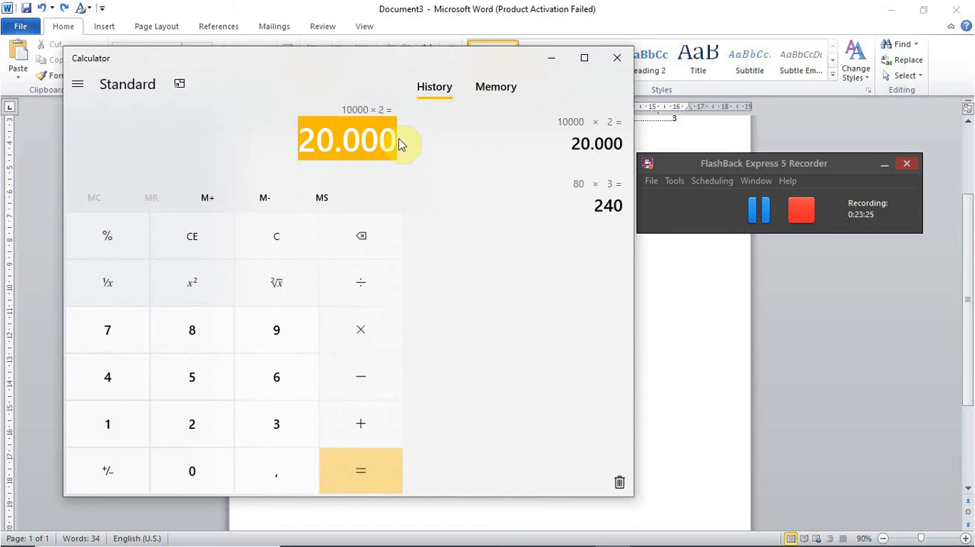
click(554, 59)
click(399, 376)
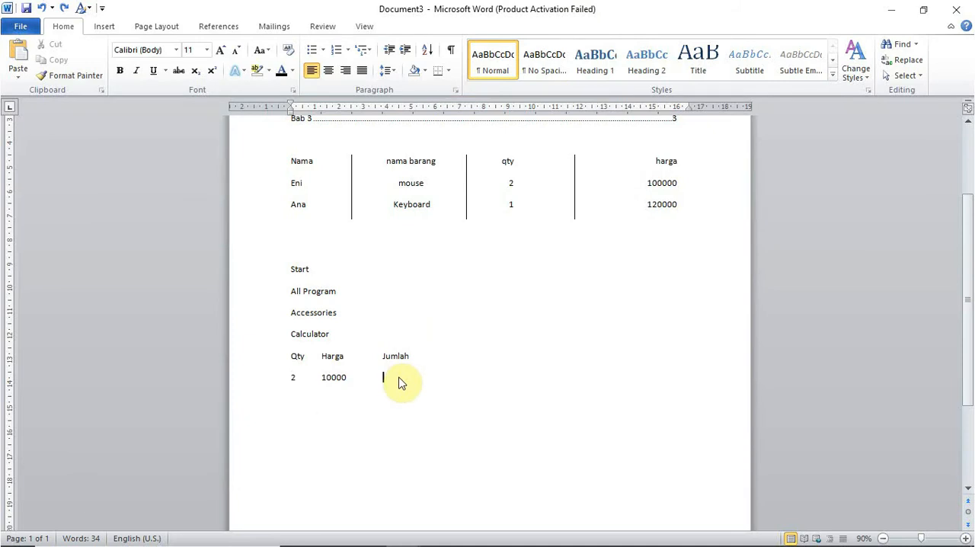
key(ctrl+v)
- Switch to the Materi MS. Word_2010 PDF in Edge and check the topics listed after Pertemuan 6
key(alt+Tab)
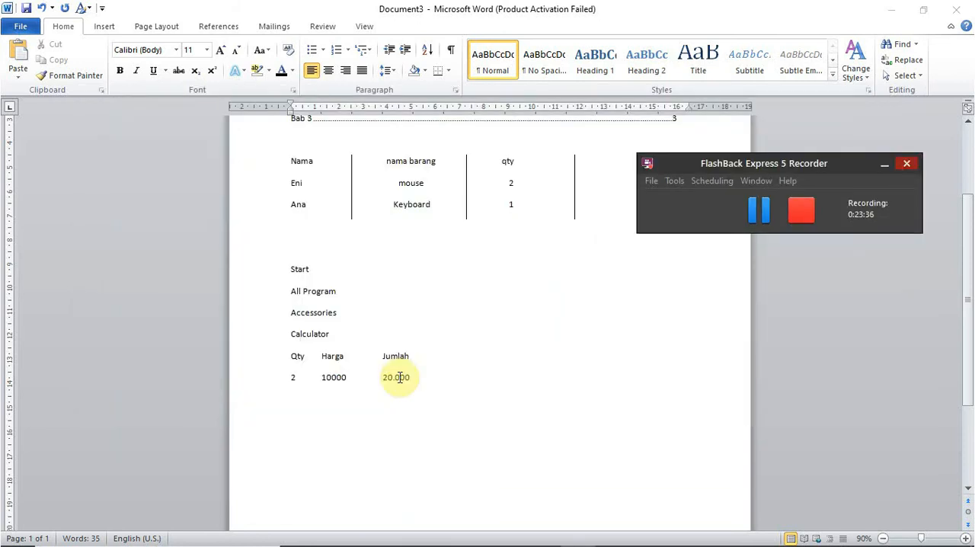
mouse_move(131, 539)
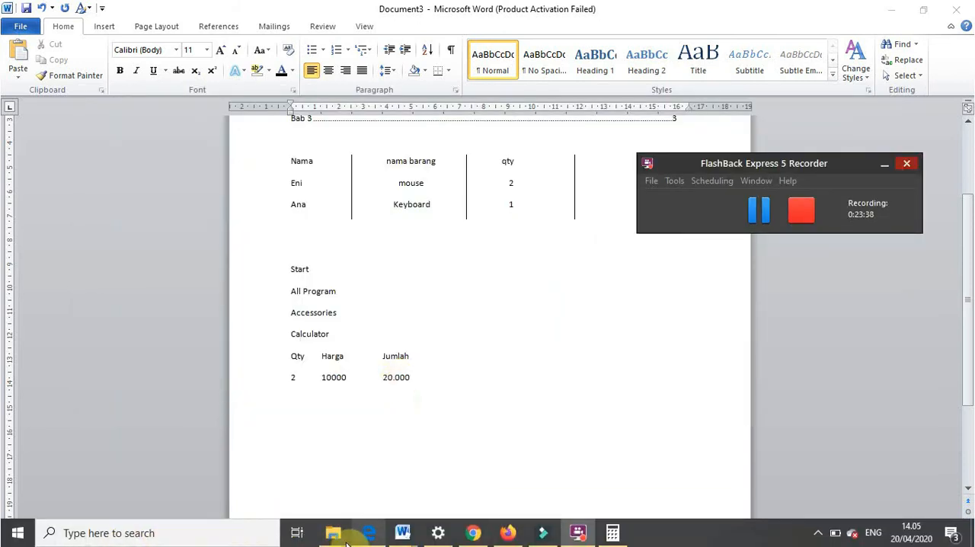
click(375, 536)
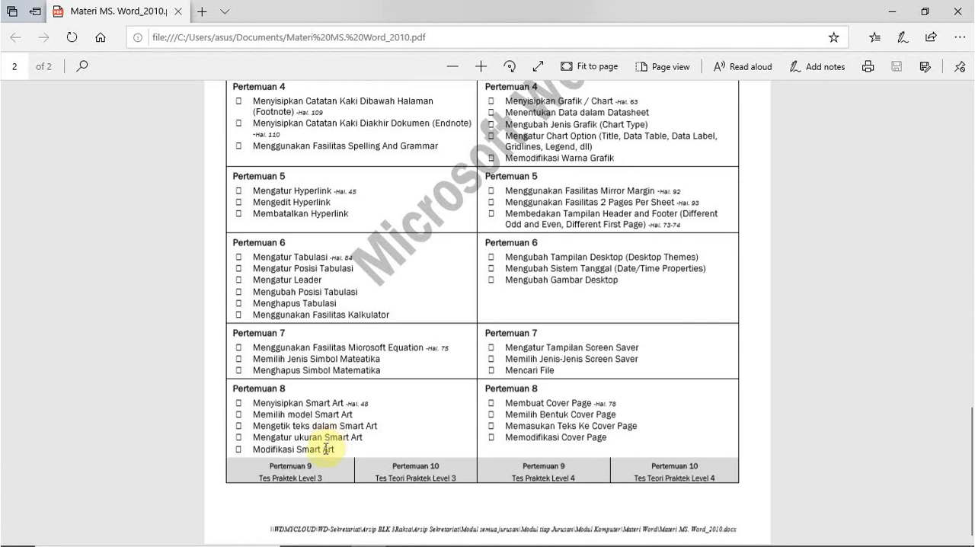
mouse_move(381, 544)
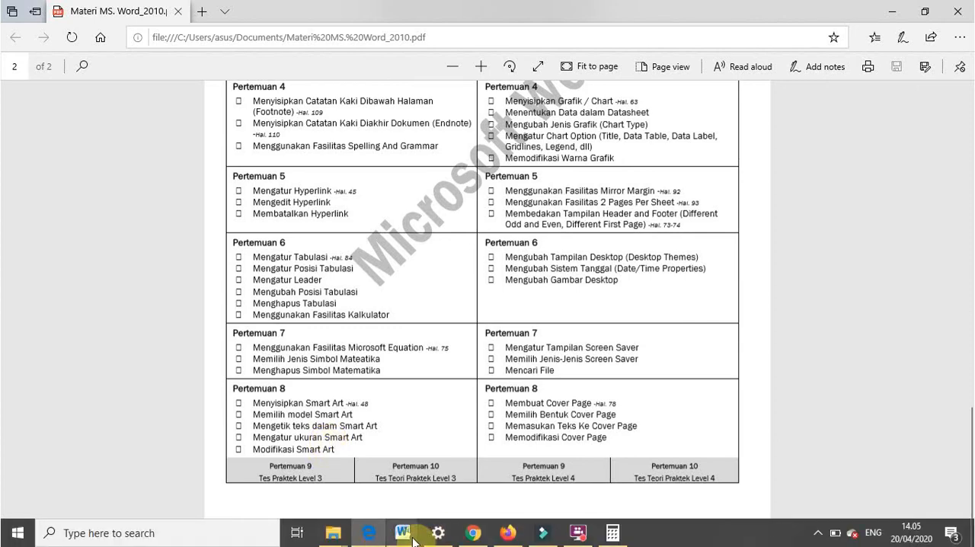
mouse_move(413, 541)
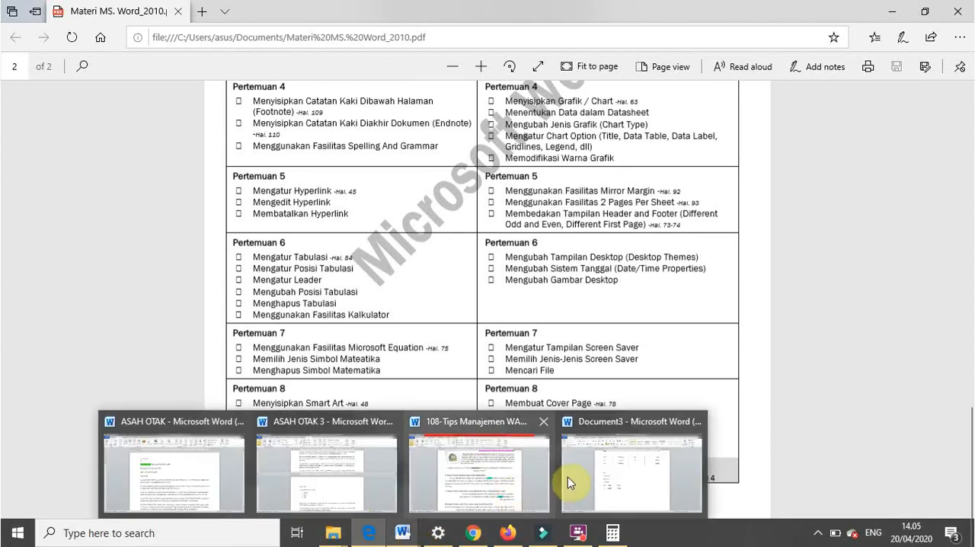
- Switch back to Document3 in Word and add three blank lines below the Qty, Harga and Jumlah row
click(611, 482)
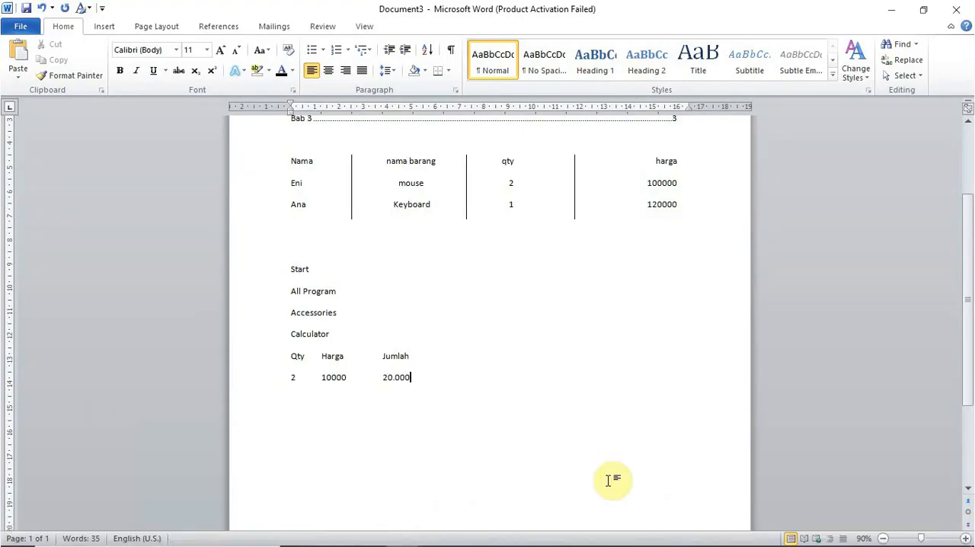
key(Return)
key(Return)
key(Return)
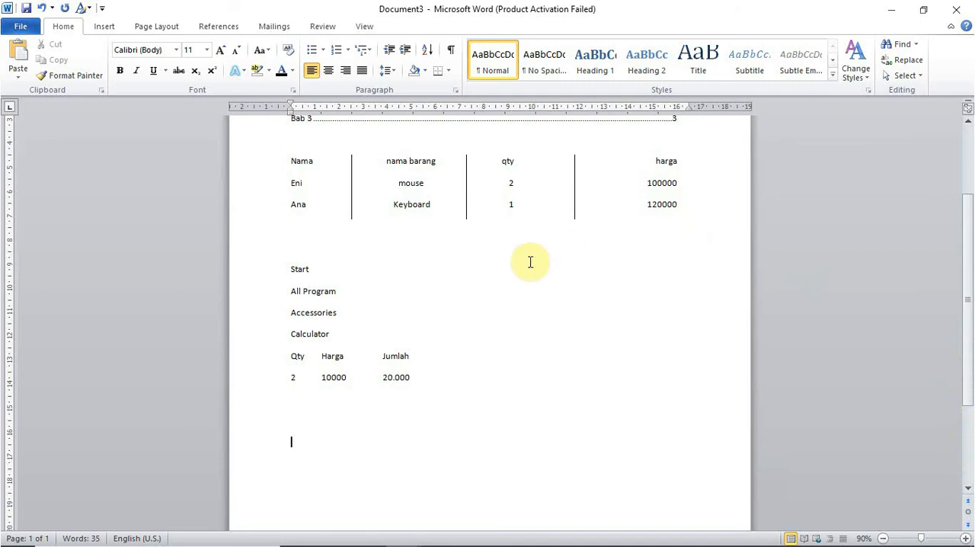
- Delete the entire content of the document, from the Daftar Isi list through the calculation rows
click(961, 356)
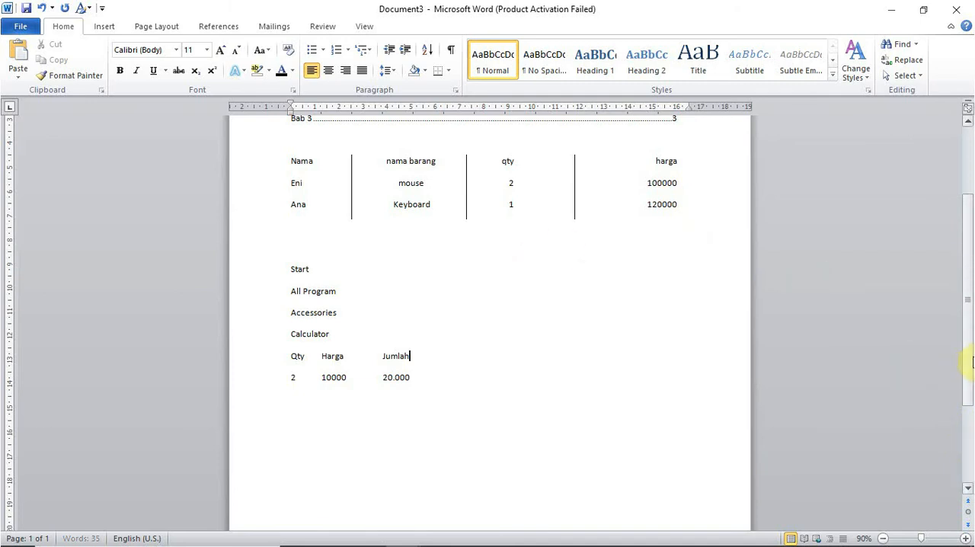
scroll(972, 211, up, 3)
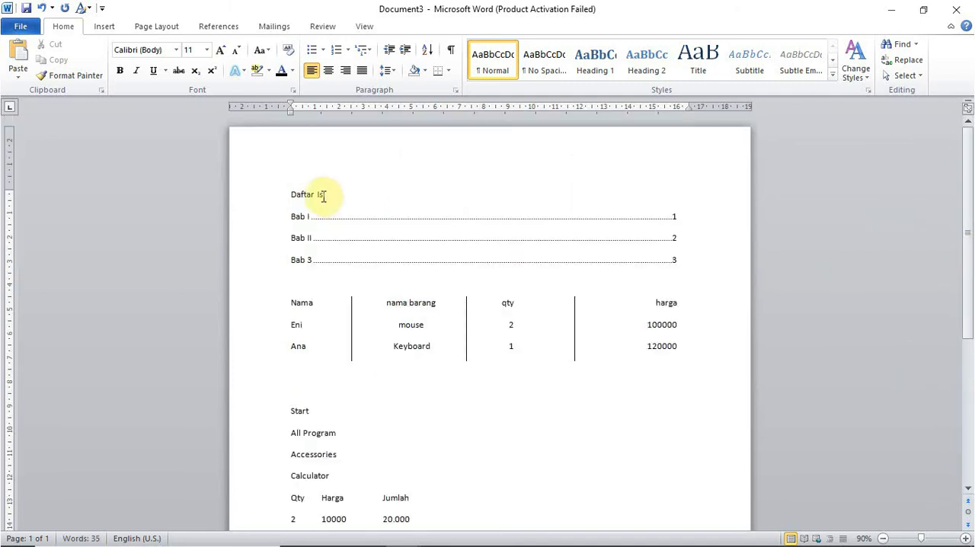
drag(299, 197, 398, 535)
key(Delete)
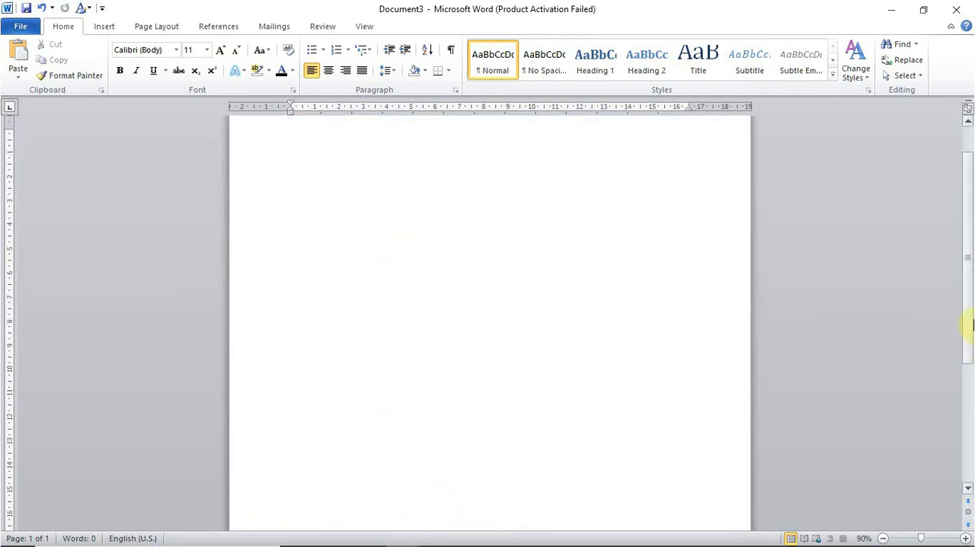
scroll(969, 328, up, 2)
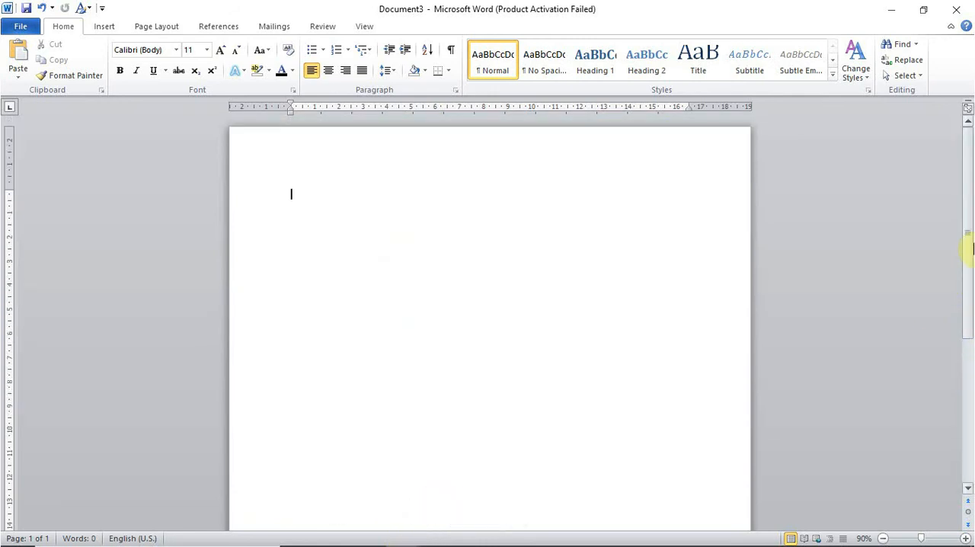
- Show the gallery of built-in equations
click(106, 28)
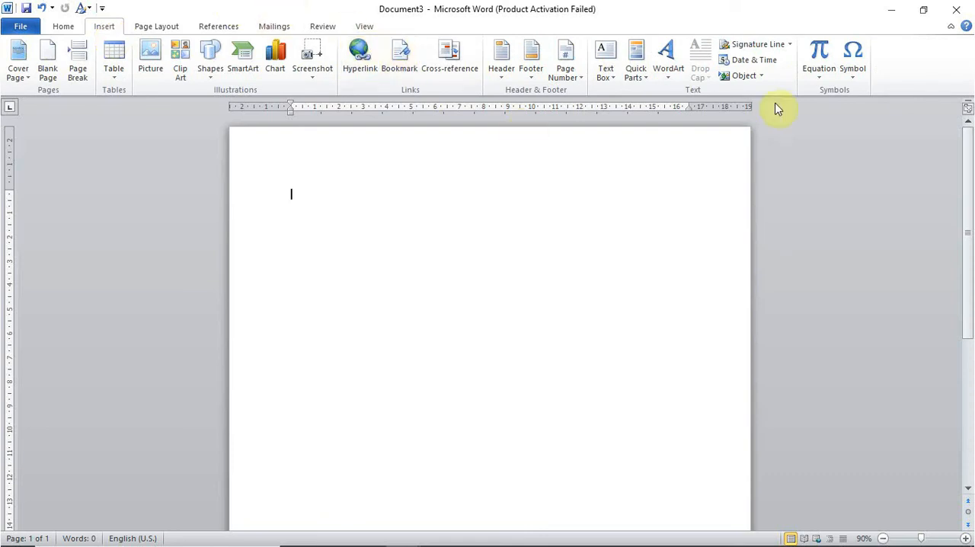
click(820, 85)
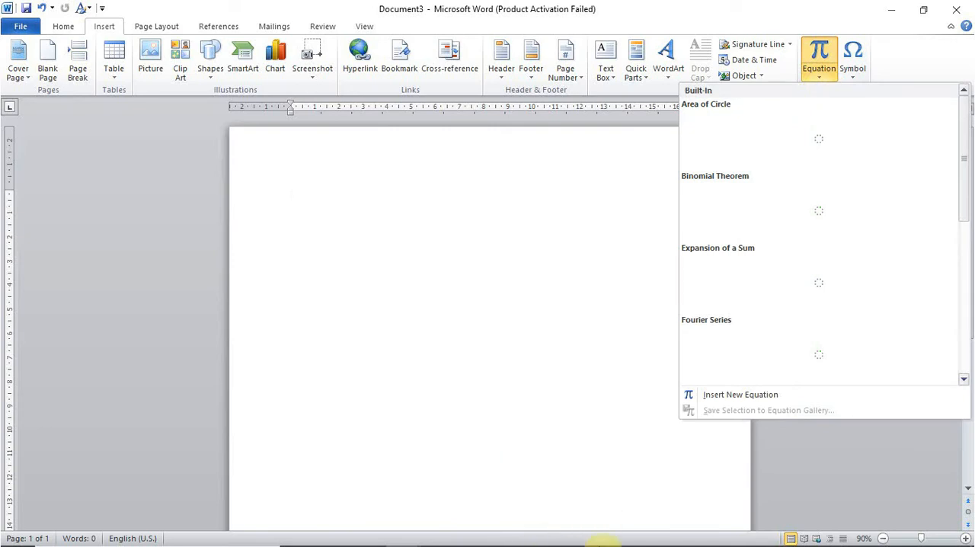
mouse_move(601, 542)
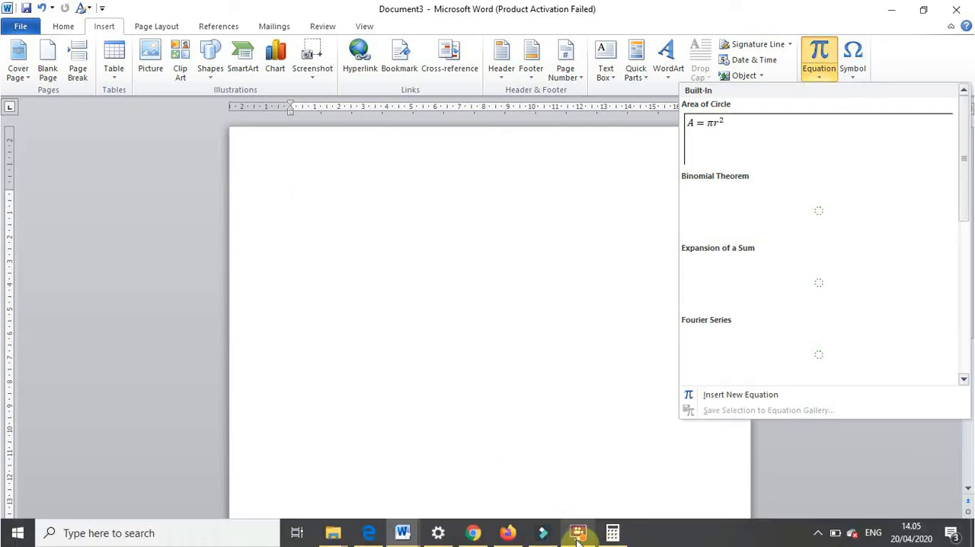
click(578, 533)
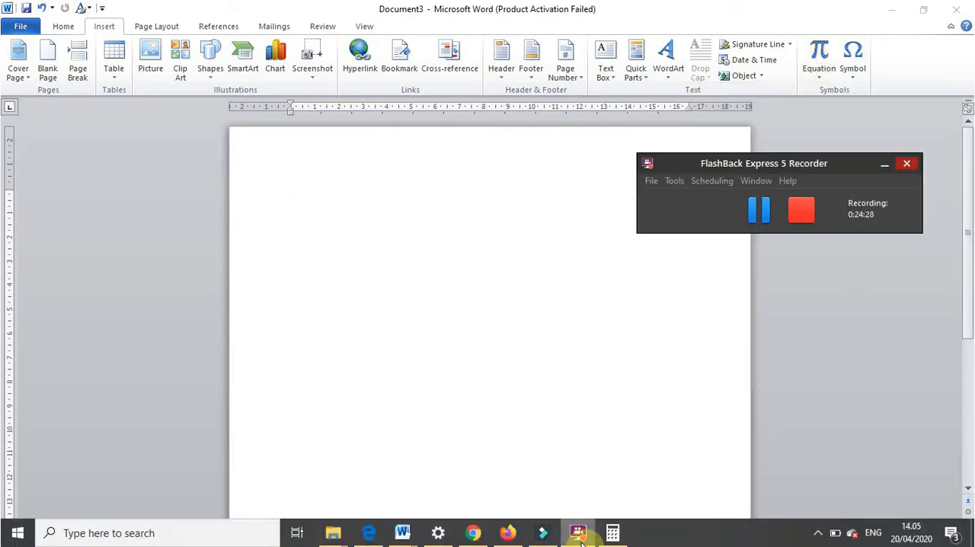
click(579, 536)
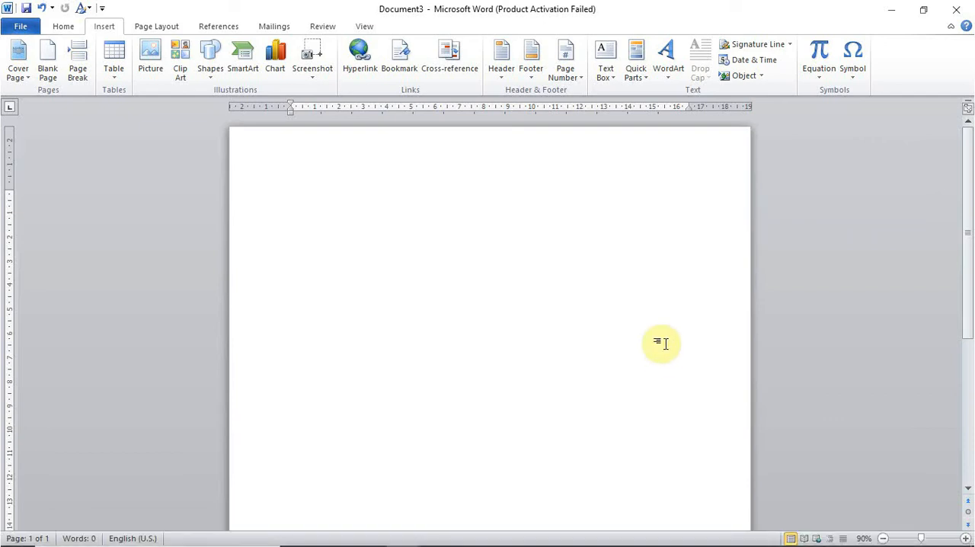
mouse_move(555, 542)
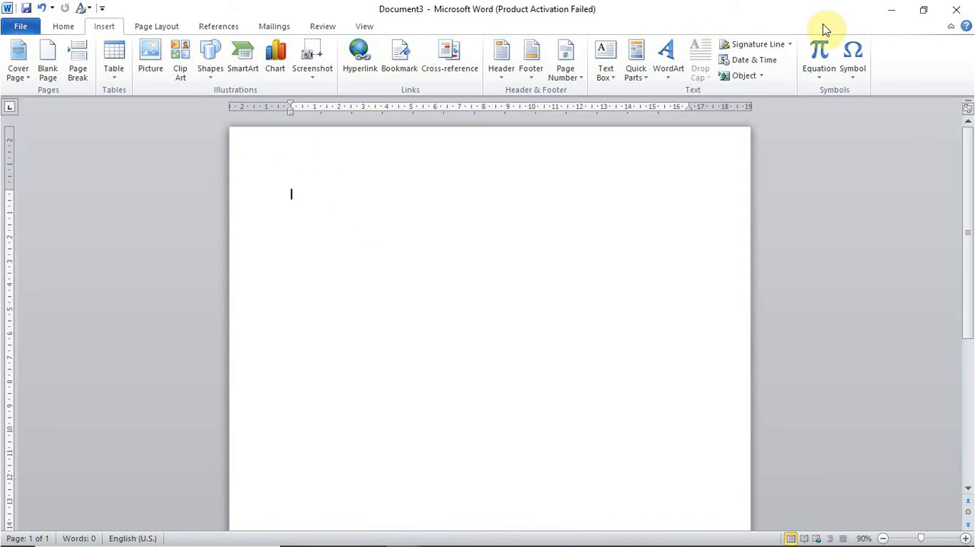
- Minimize all open windows to reach the desktop and launch FlashBack Express Recorder
click(890, 11)
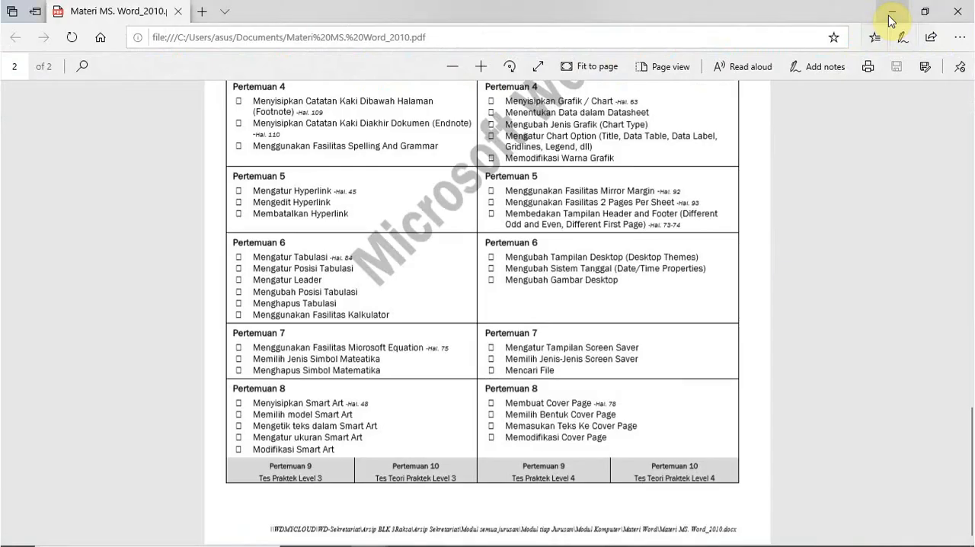
click(889, 13)
click(888, 17)
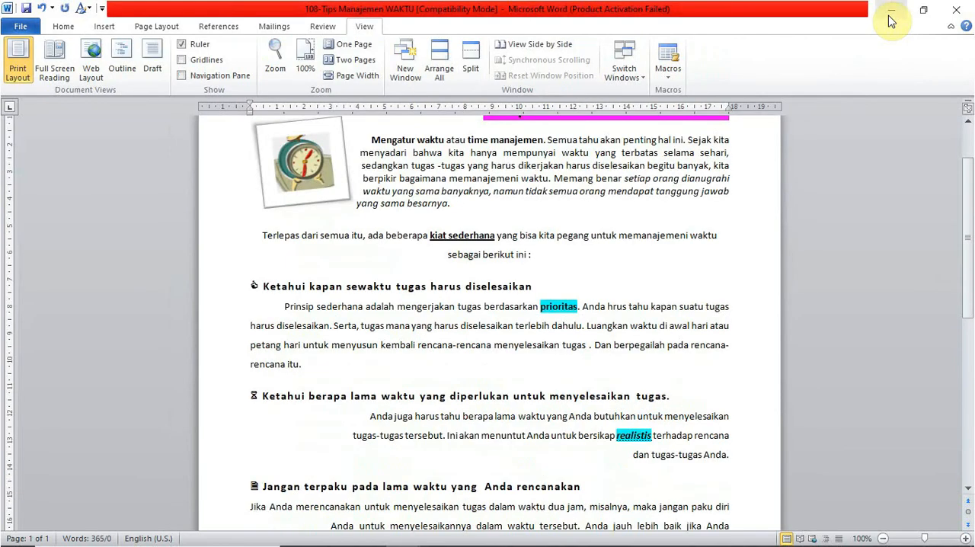
click(888, 19)
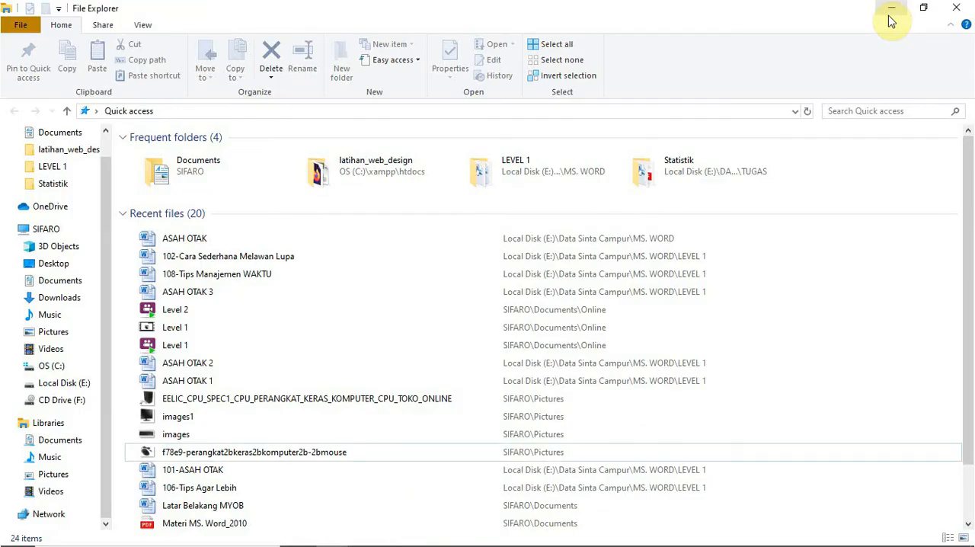
click(889, 17)
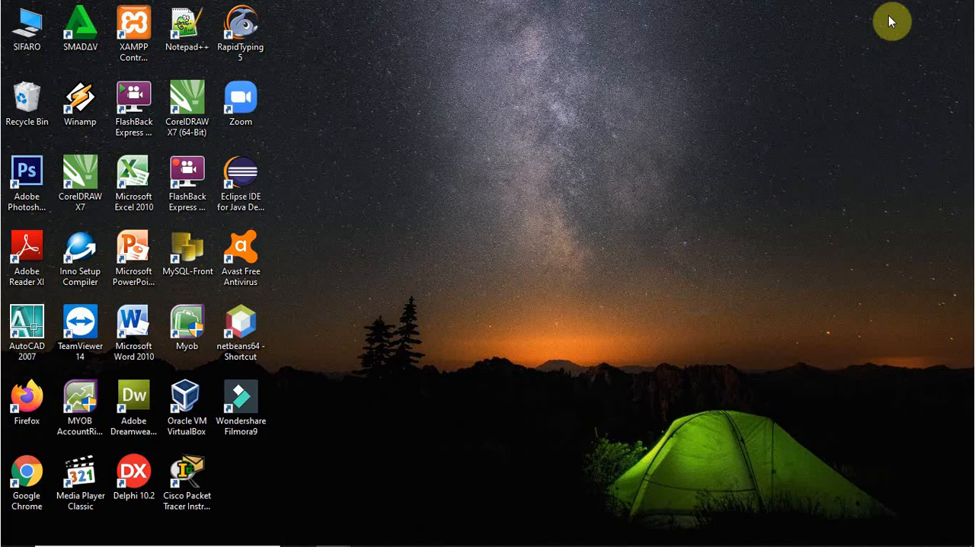
double_click(198, 196)
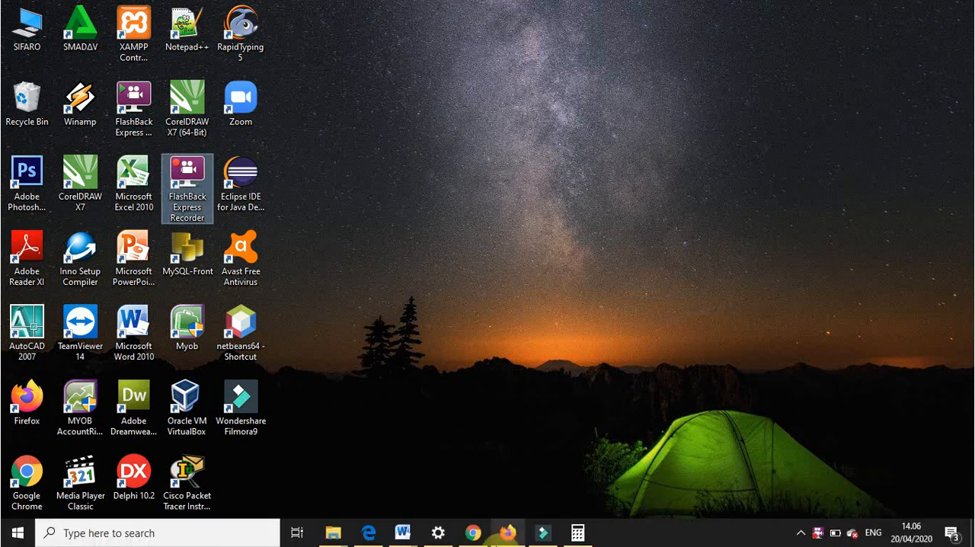
mouse_move(495, 541)
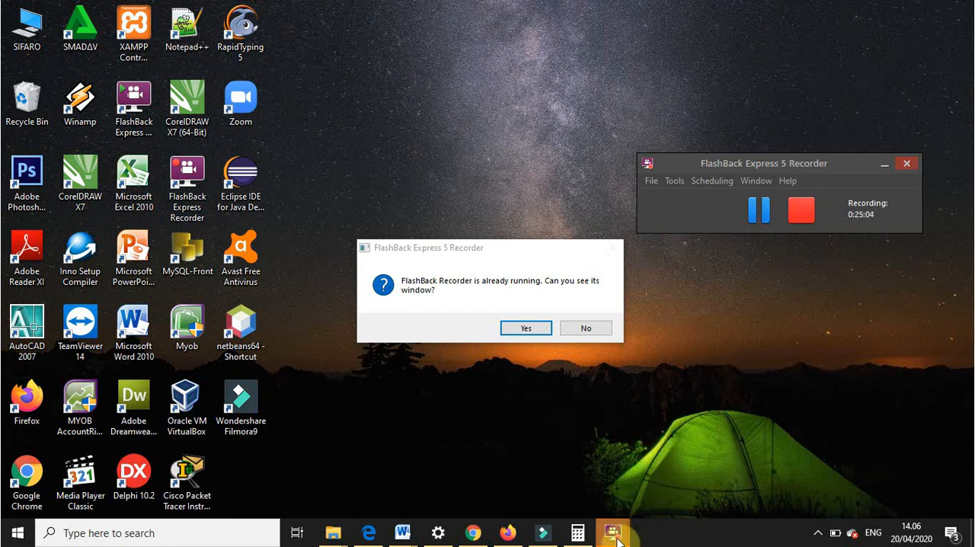
- Confirm that the FlashBack Recorder window can be seen and switch to Document3 in Word
mouse_move(619, 539)
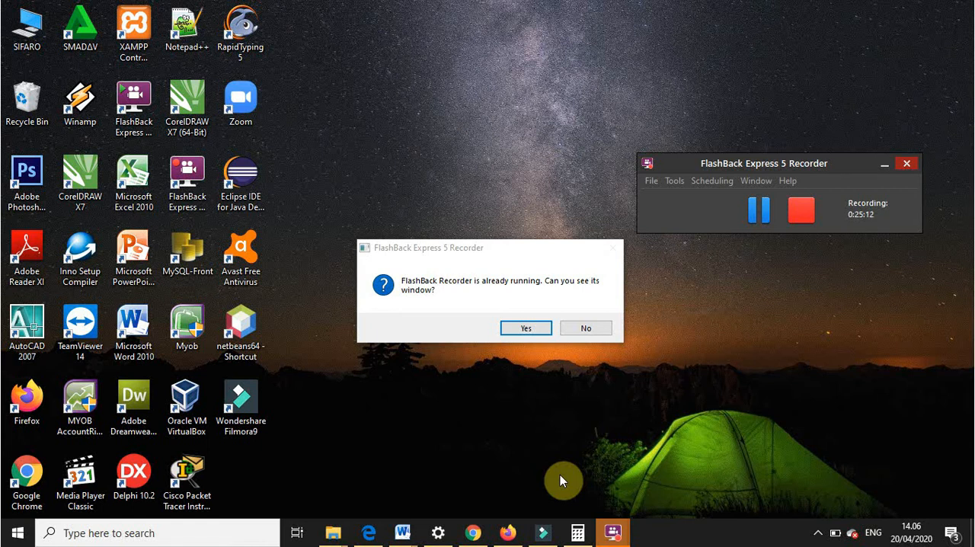
click(524, 327)
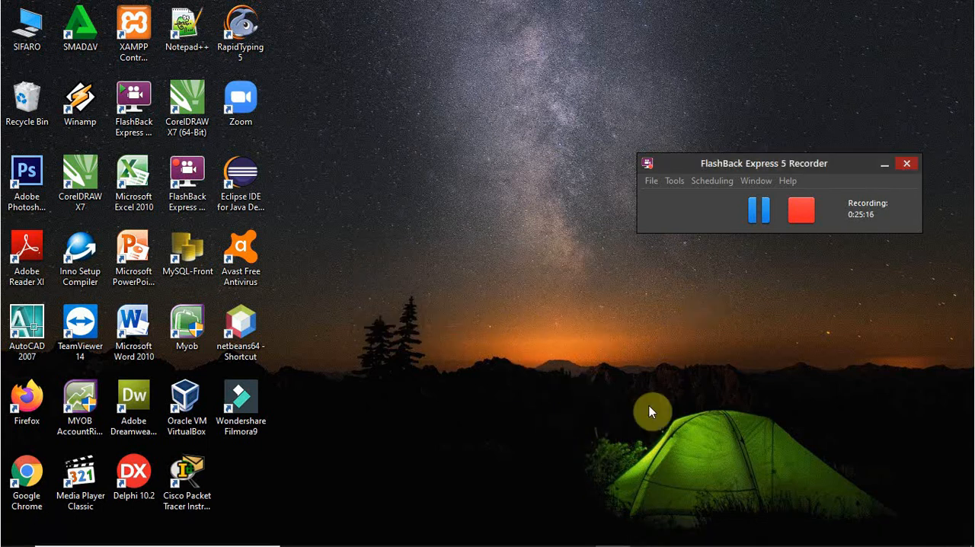
mouse_move(649, 542)
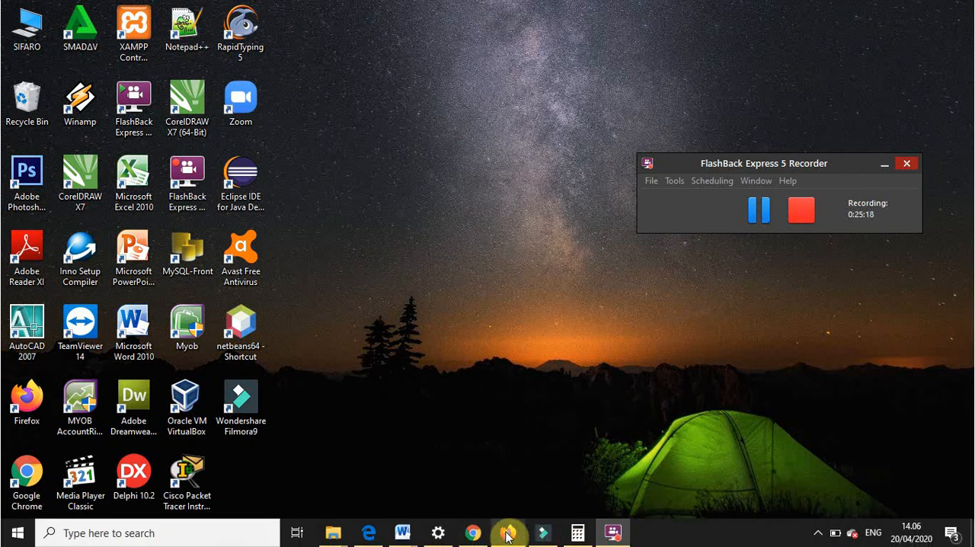
mouse_move(402, 533)
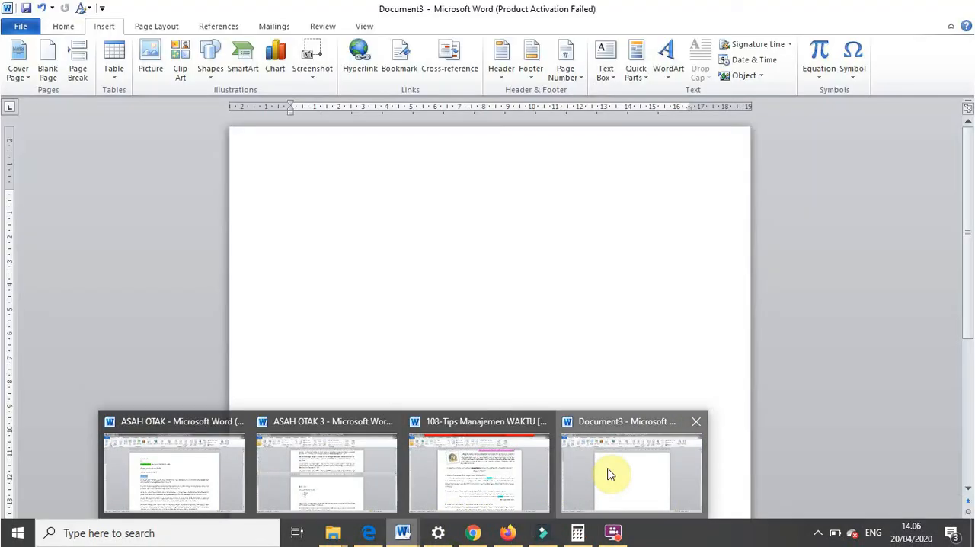
click(609, 473)
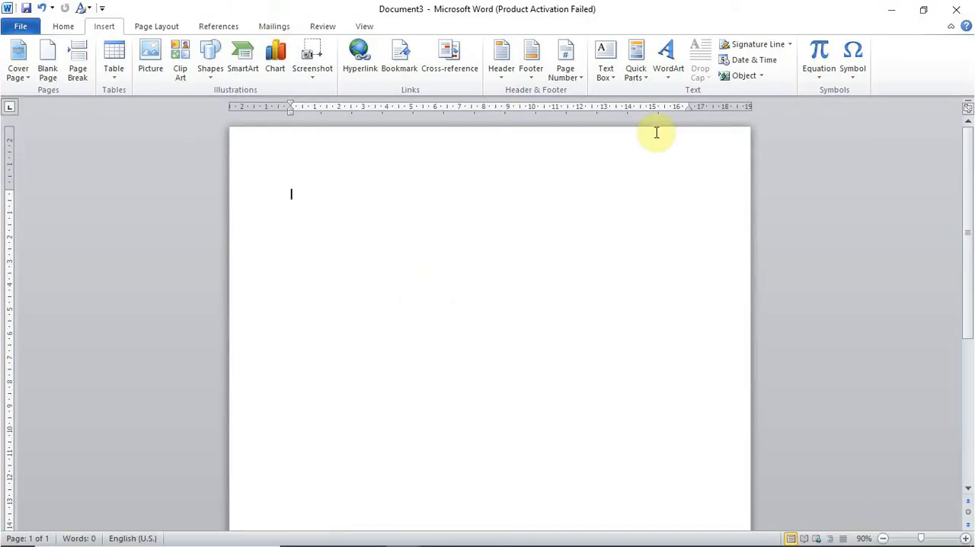
- Browse the built-in equations down to Trig Identity 2 and insert a new blank equation
click(819, 83)
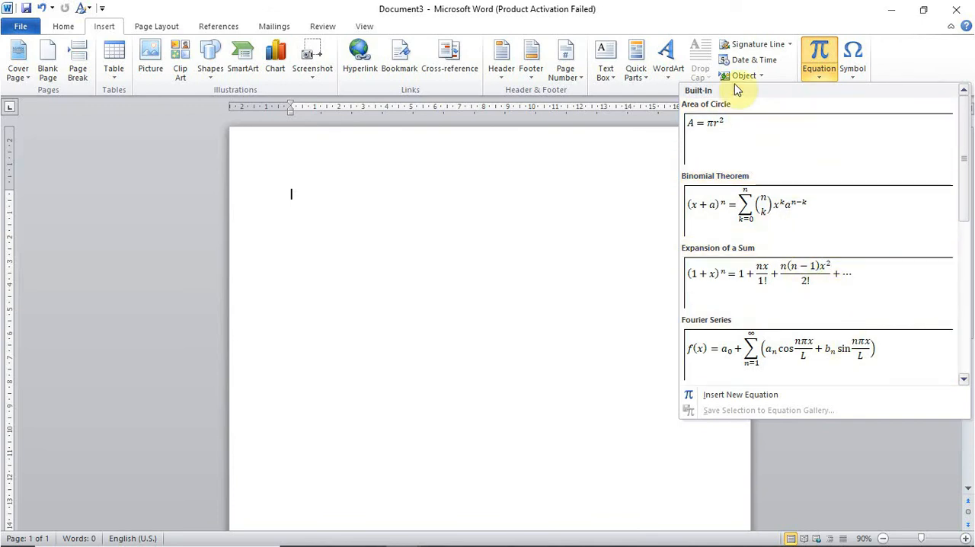
drag(966, 148, 963, 327)
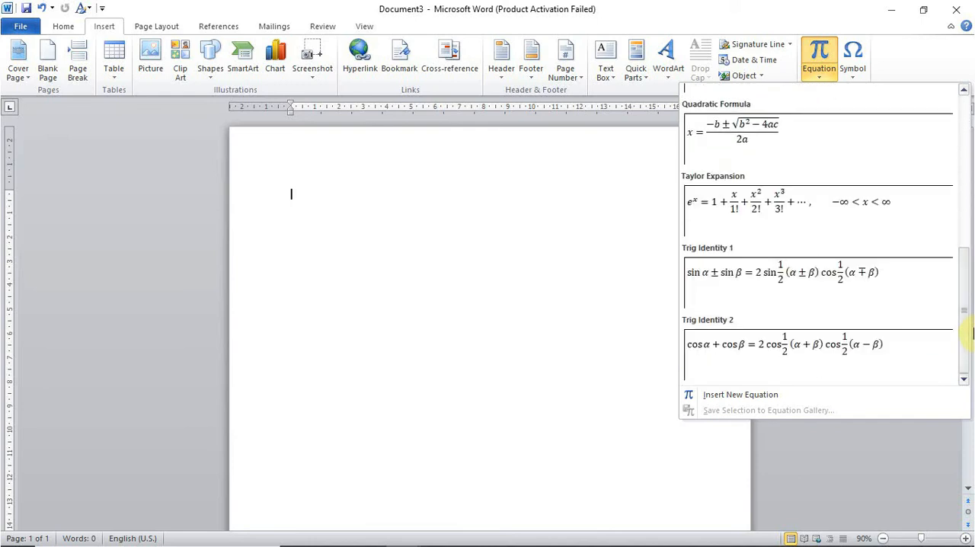
click(779, 403)
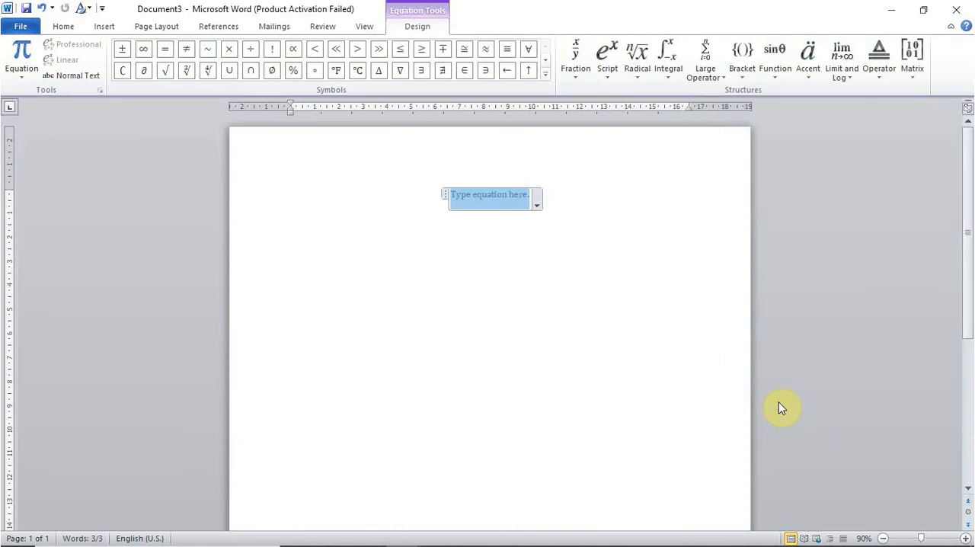
- Insert a stacked fraction in the equation with numerator 1 and denominator 2
click(582, 84)
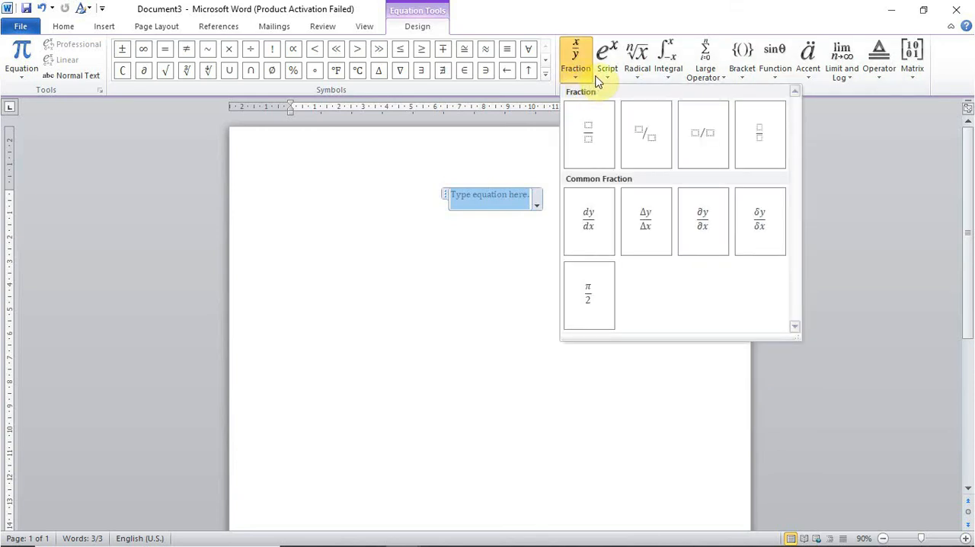
click(603, 80)
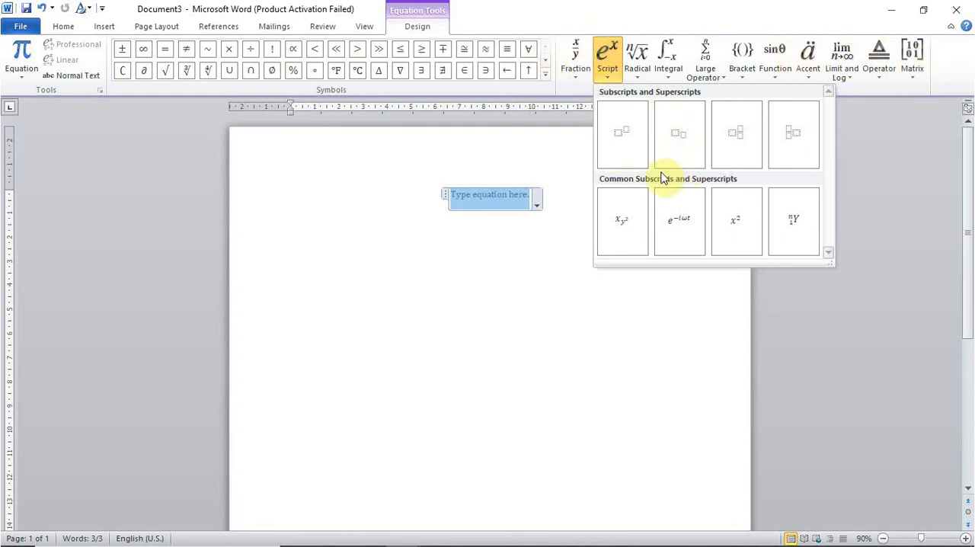
click(571, 67)
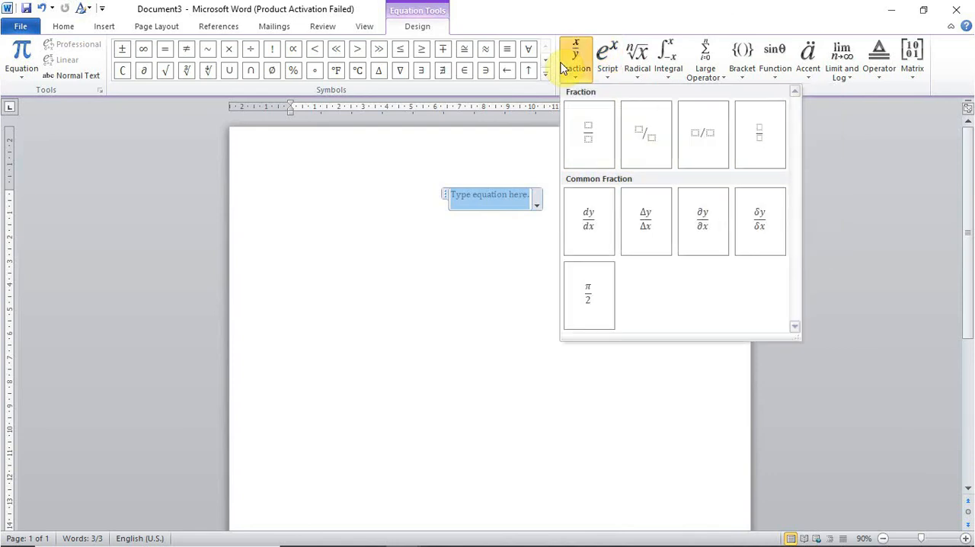
click(599, 126)
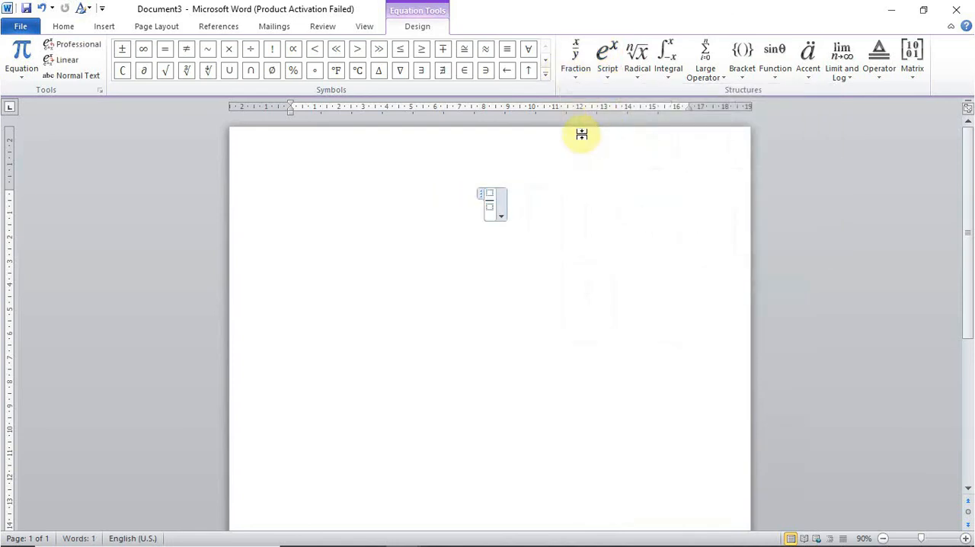
text(1)
click(490, 210)
text(2)
key(BackSpace)
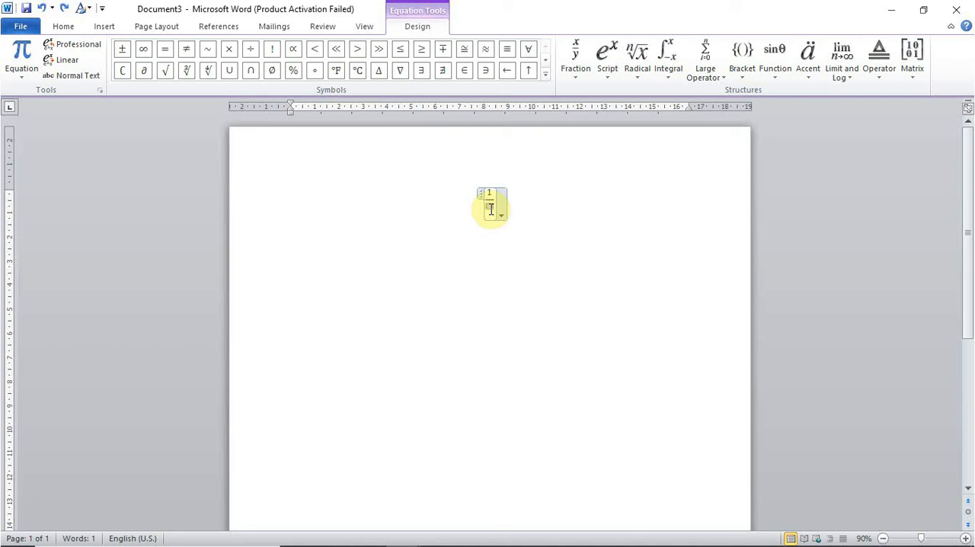
click(491, 203)
text(2)
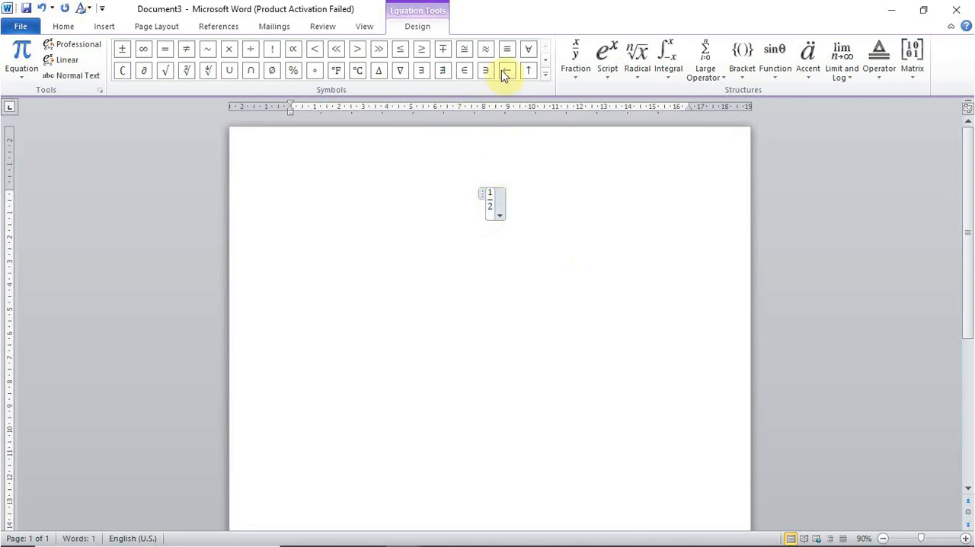
- Add a plus symbol from Basic Math and a stacked fraction 2/2 after the first fraction
click(545, 76)
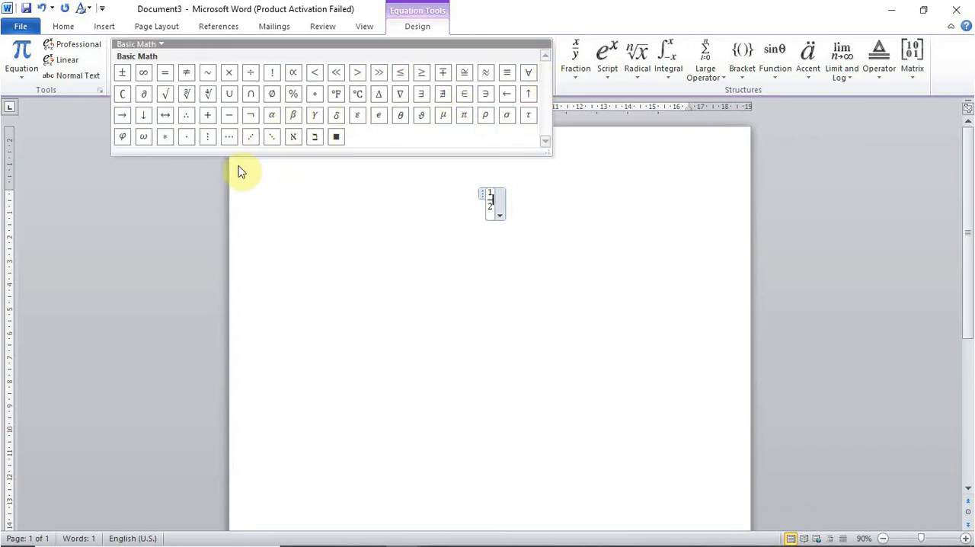
click(209, 120)
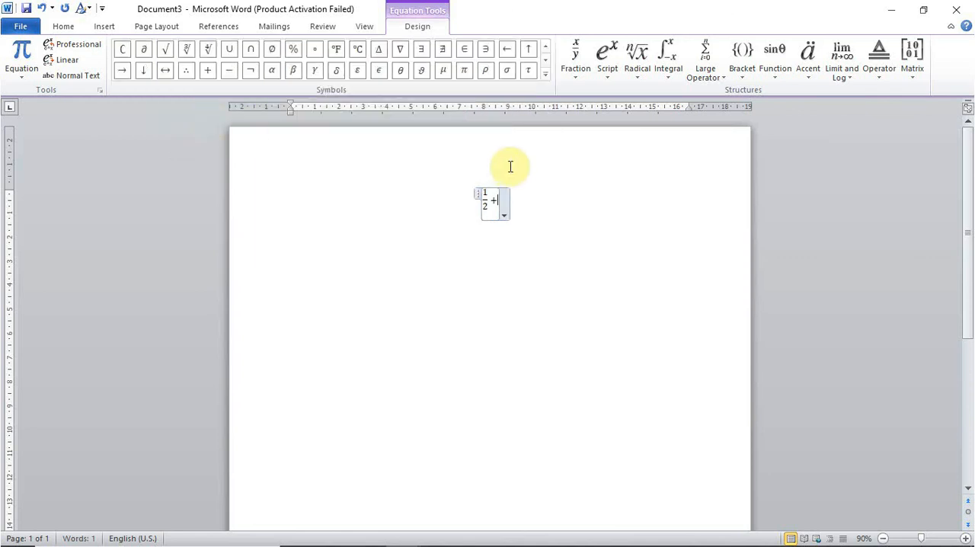
click(577, 79)
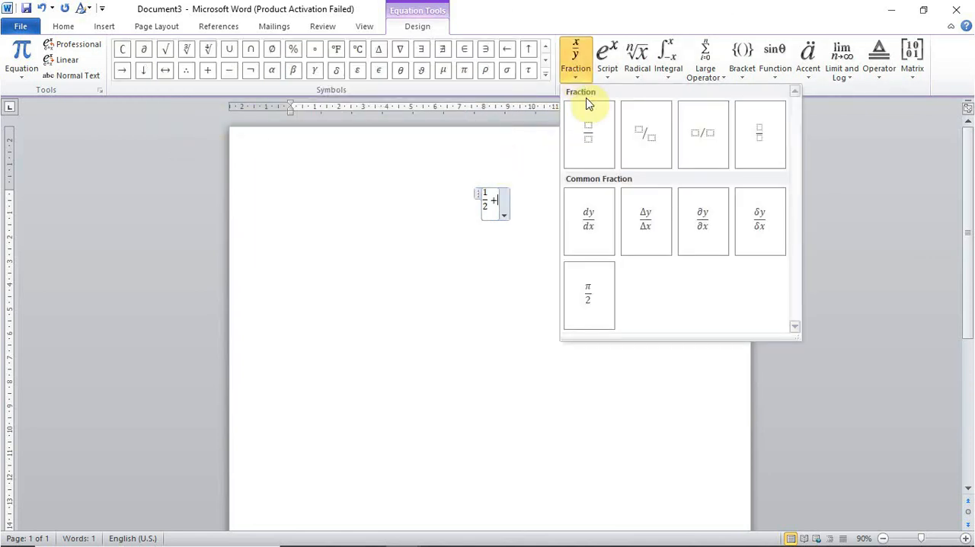
click(588, 126)
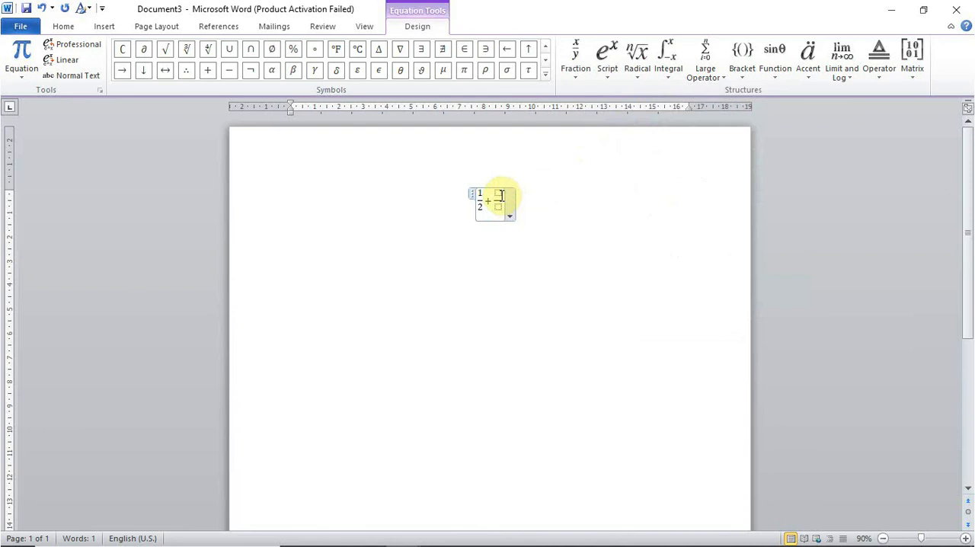
text(2/)
click(497, 206)
text(2/2)
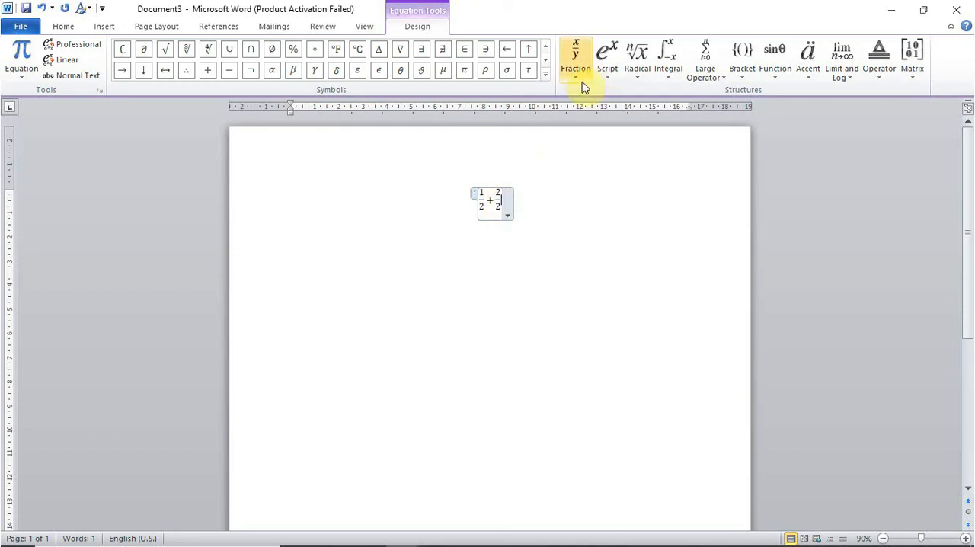
- Complete the equation with an equals symbol from Basic Math and a stacked fraction 3/2
click(546, 74)
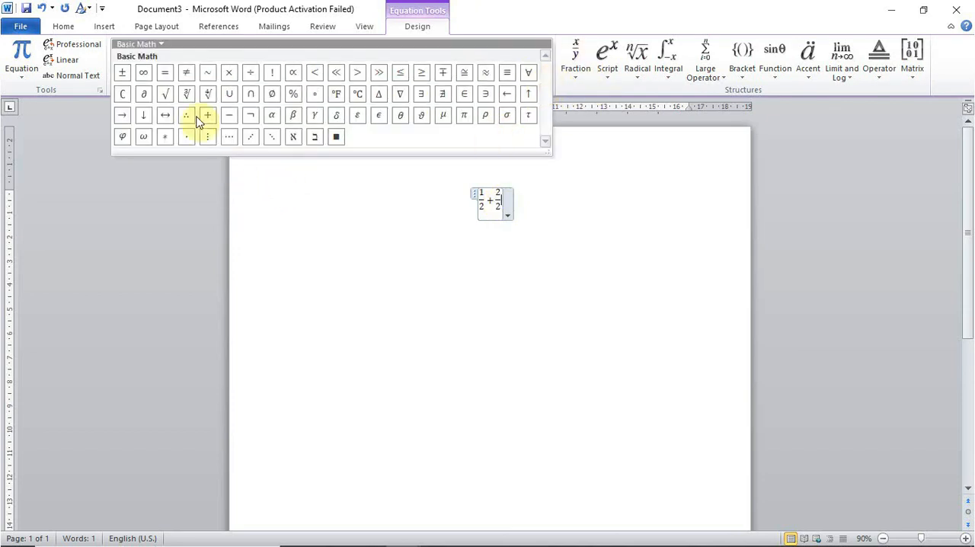
click(165, 73)
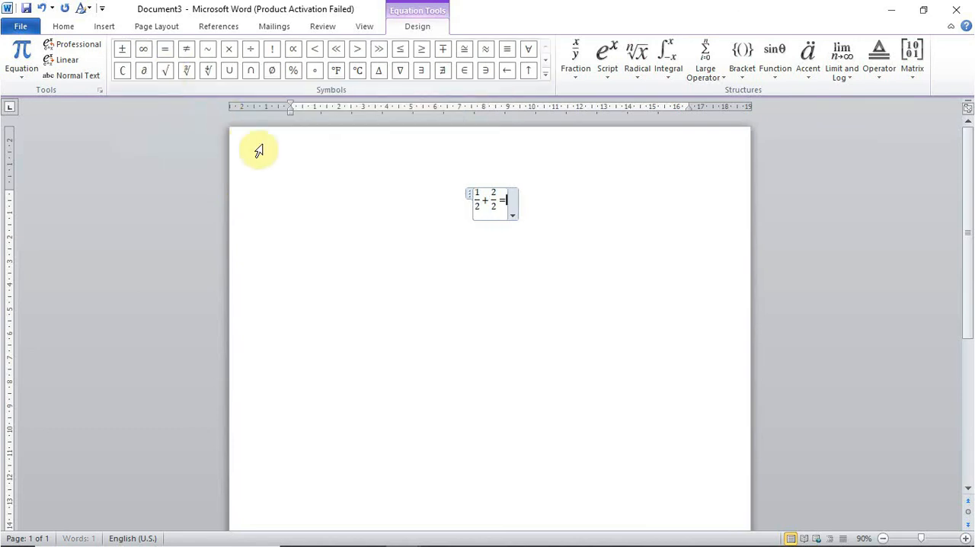
click(584, 76)
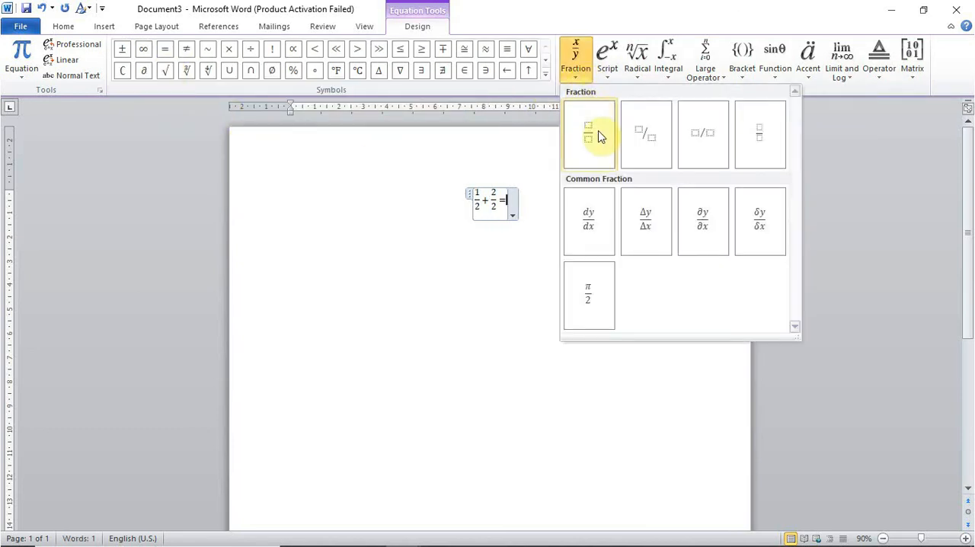
click(598, 137)
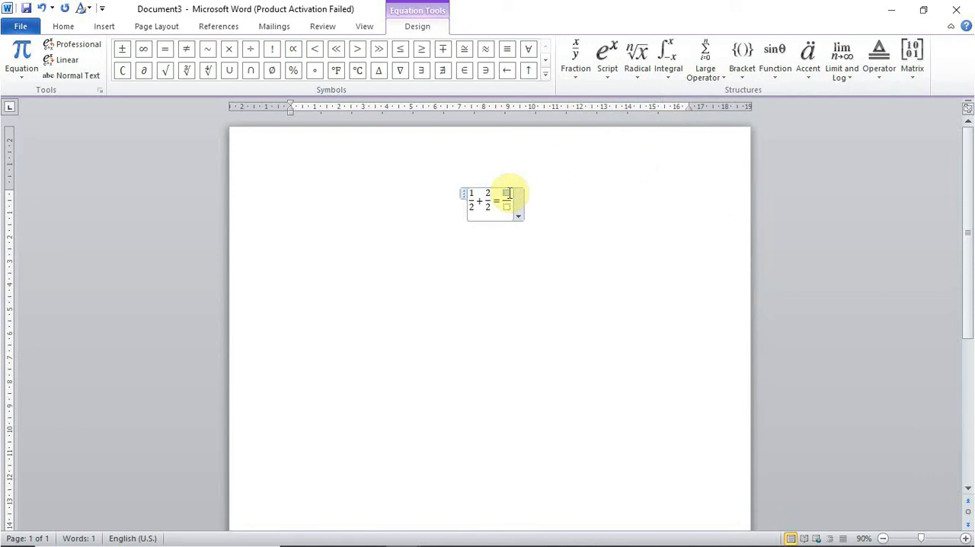
text(3)
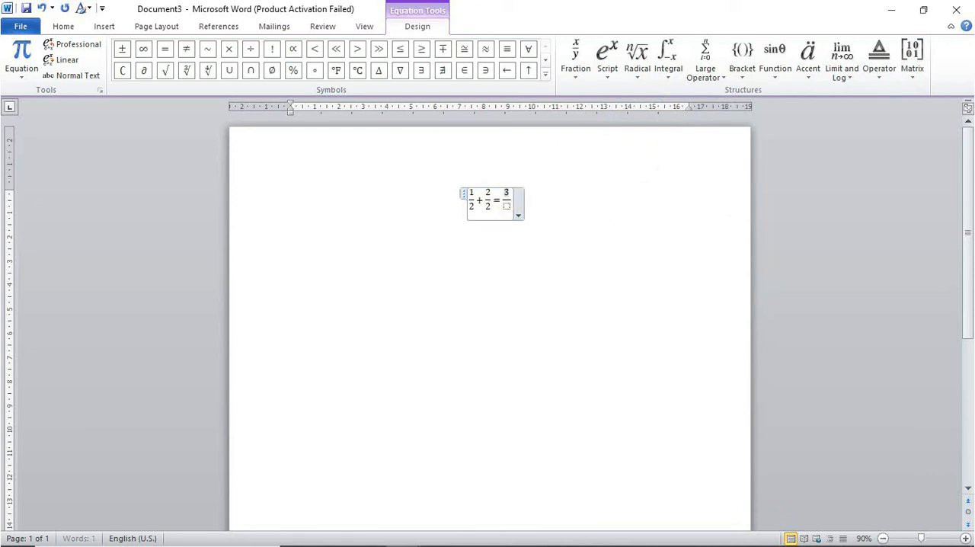
click(508, 207)
text(2)
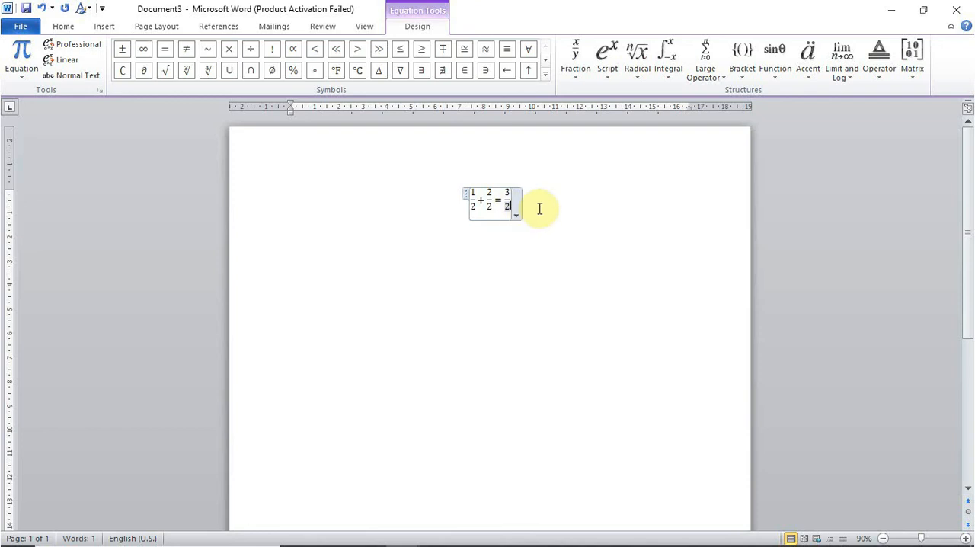
- Shift the centered equation toward the left margin by moving its right indent to about 6.75 cm on the ruler
mouse_move(689, 109)
mouse_down()
mouse_move(537, 146)
mouse_move(496, 126)
mouse_move(457, 138)
mouse_up()
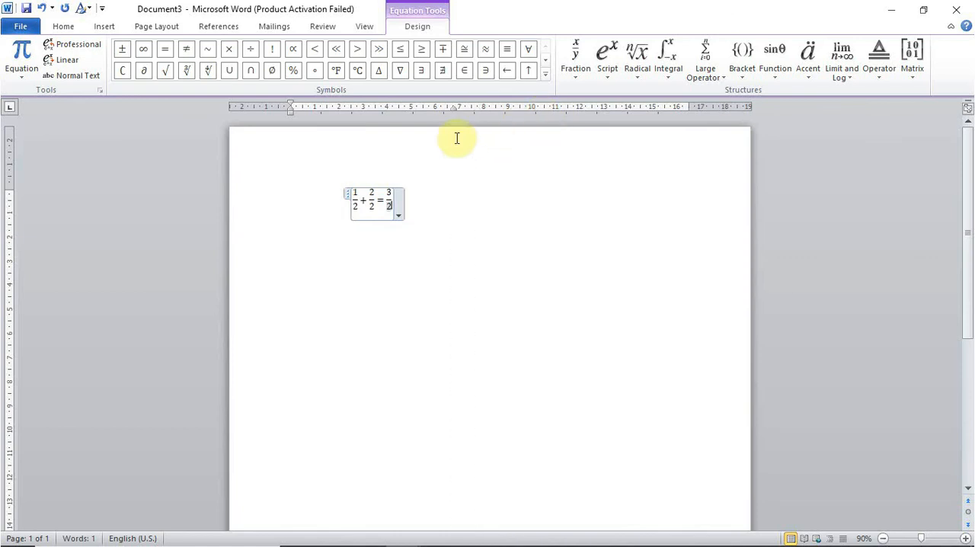
click(463, 176)
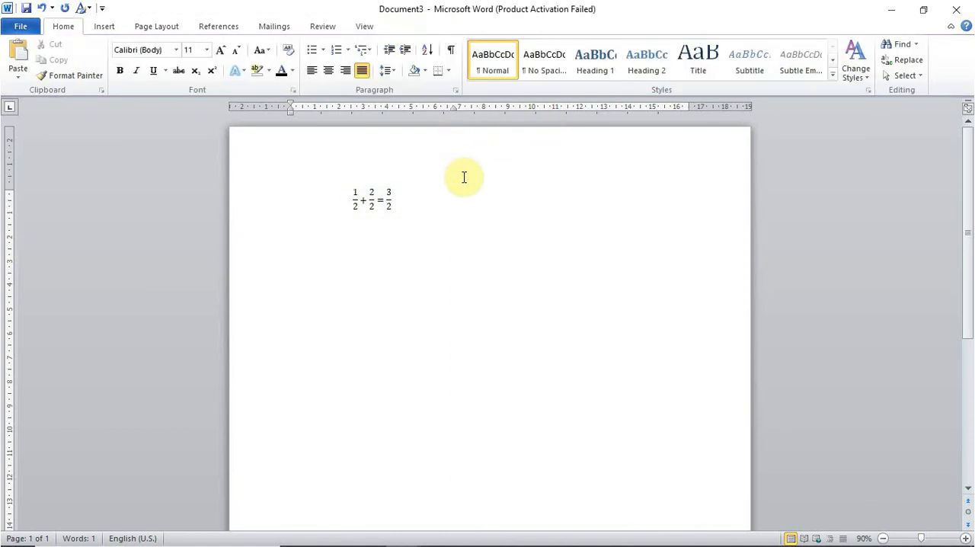
click(373, 210)
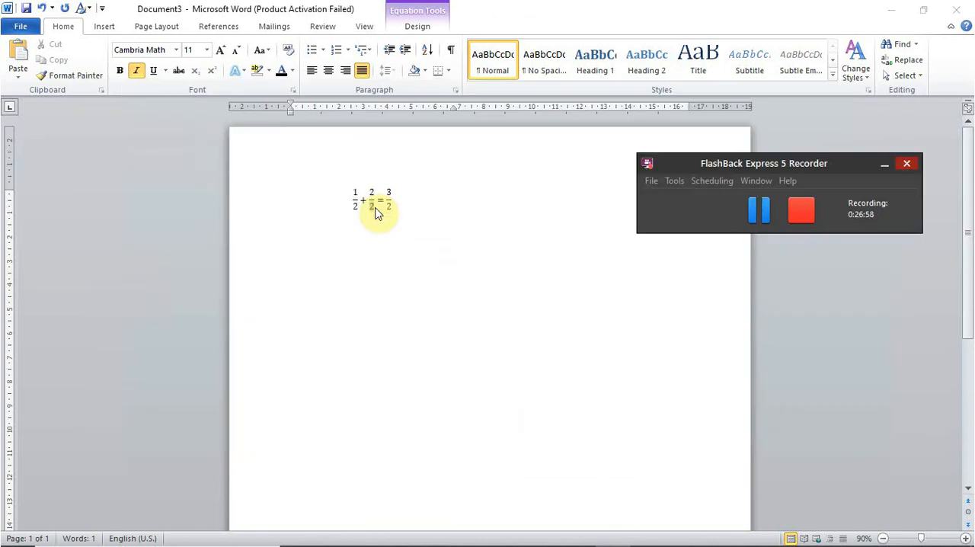
- Review the Pertemuan 7 equation topics in the Materi MS. Word_2010 PDF and return to Document3 in Word
mouse_move(373, 542)
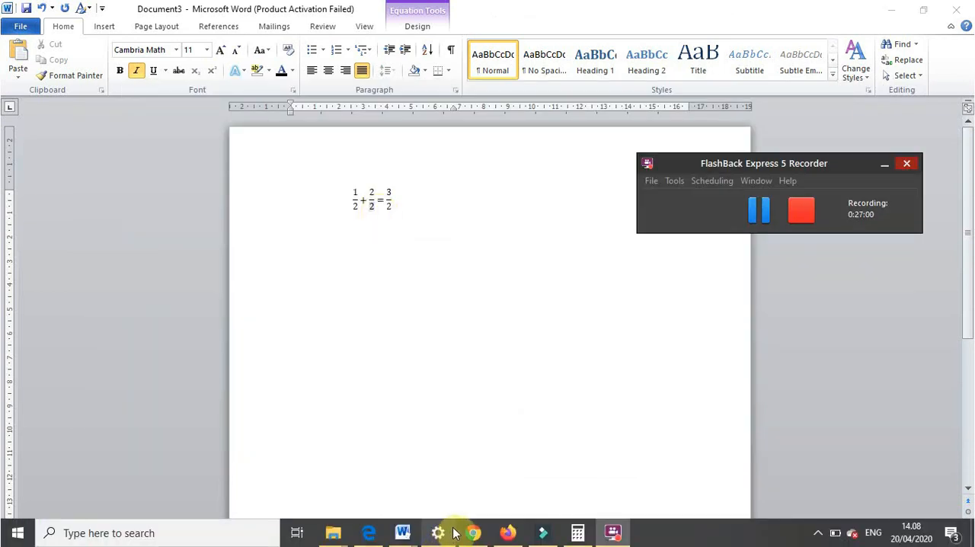
click(378, 540)
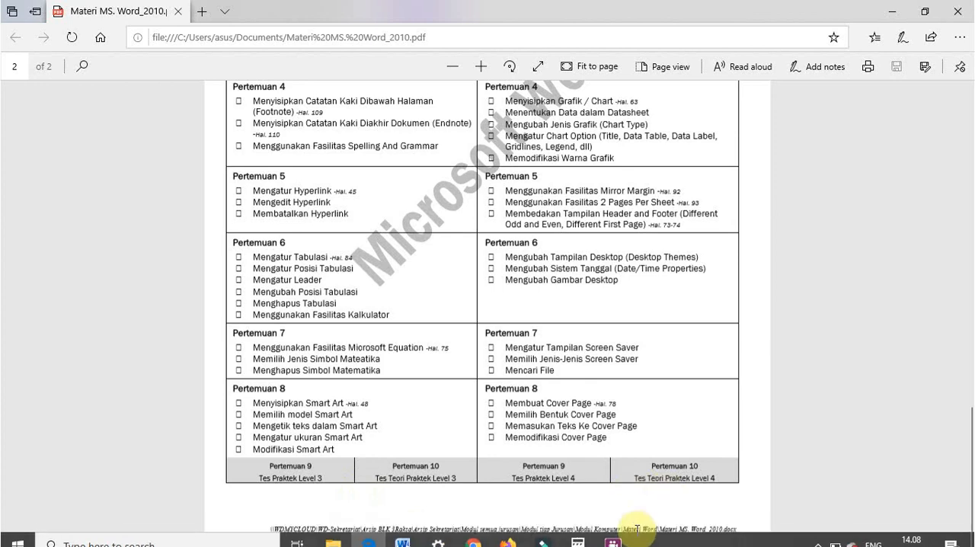
mouse_move(402, 532)
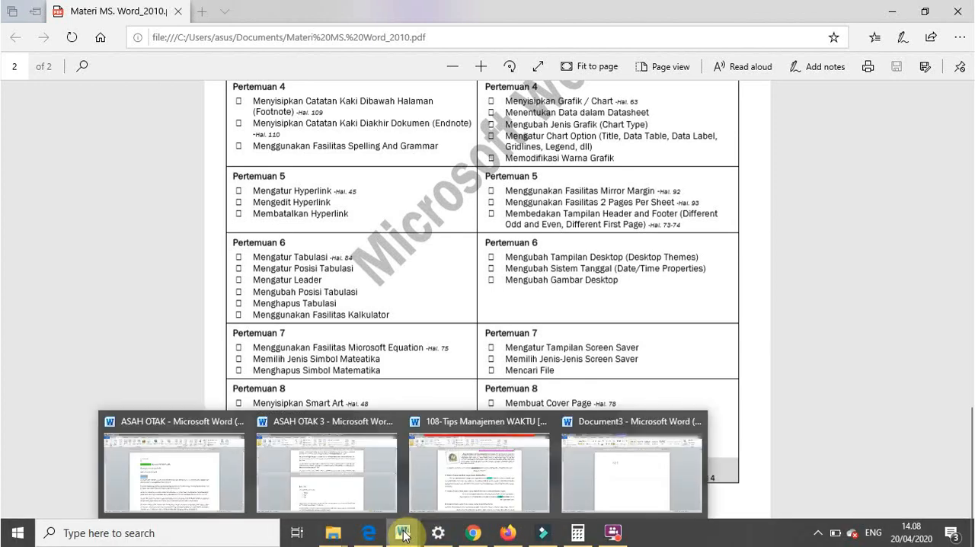
click(602, 487)
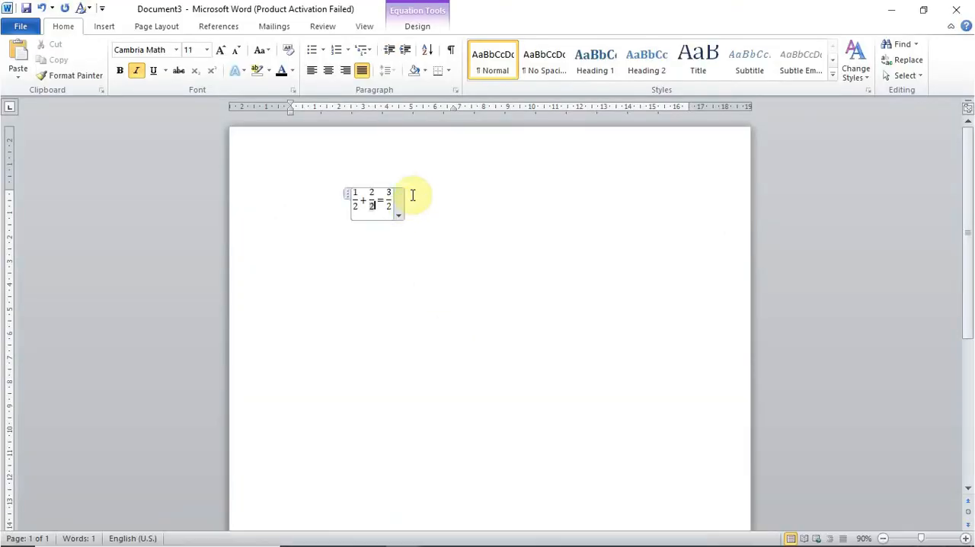
click(399, 207)
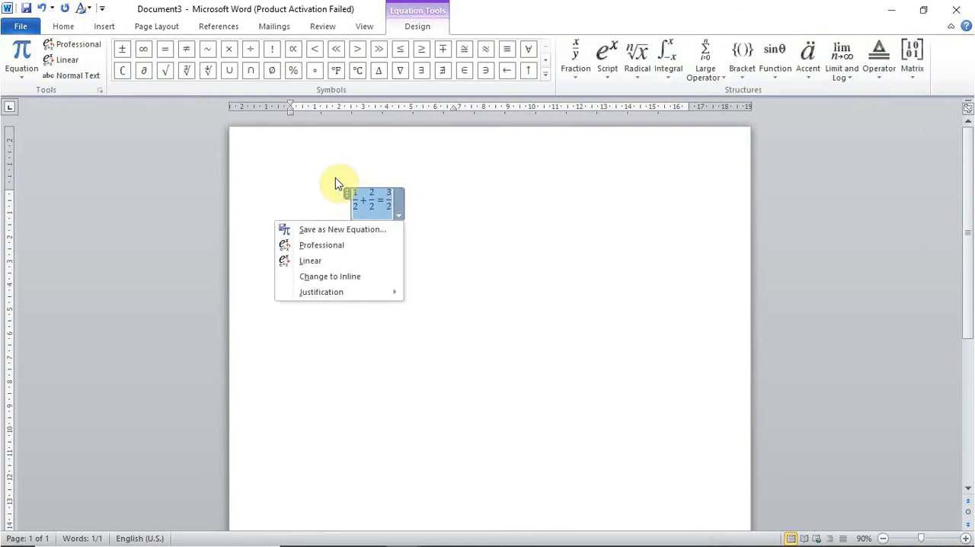
double_click(336, 177)
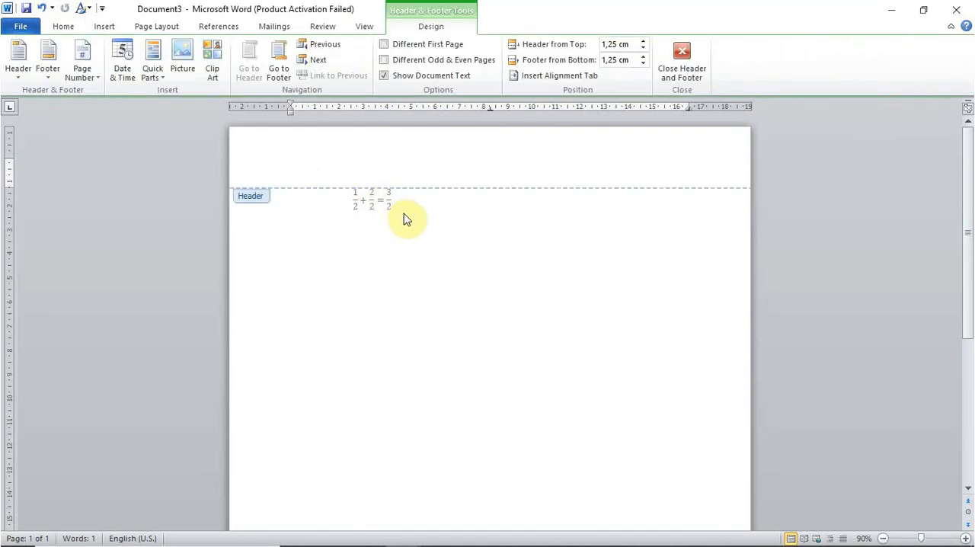
click(681, 61)
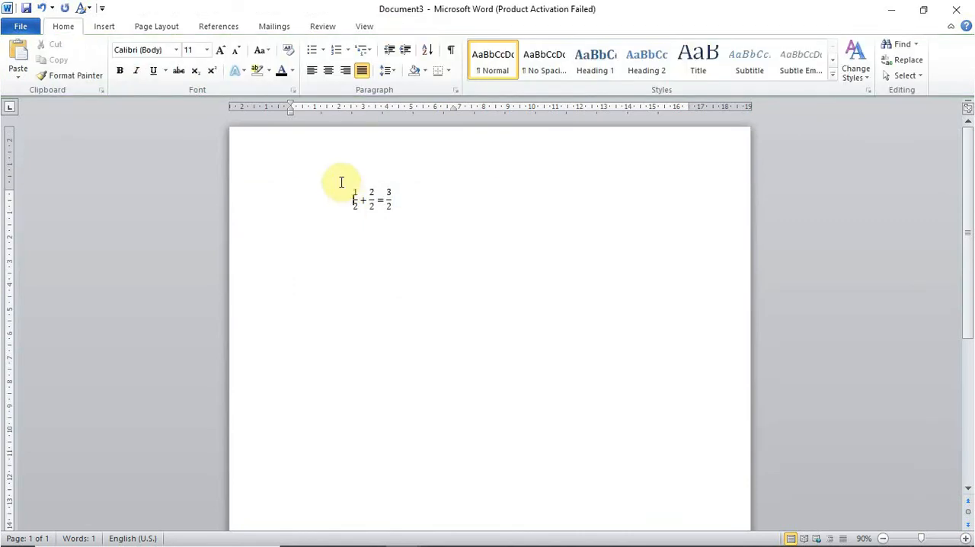
- Delete the fraction equation and insert an Organization Chart SmartArt graphic from the Hierarchy group in its place
drag(341, 182, 450, 210)
key(Delete)
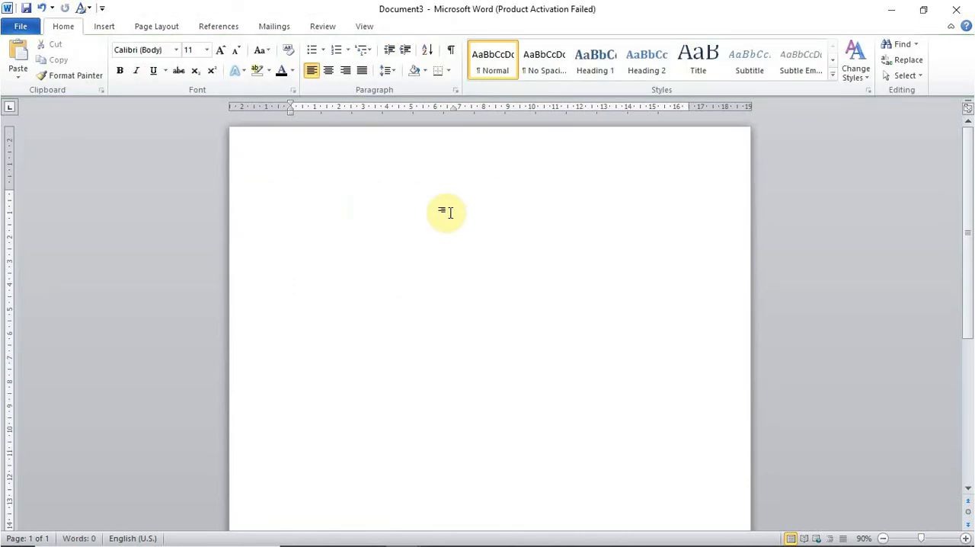
click(107, 27)
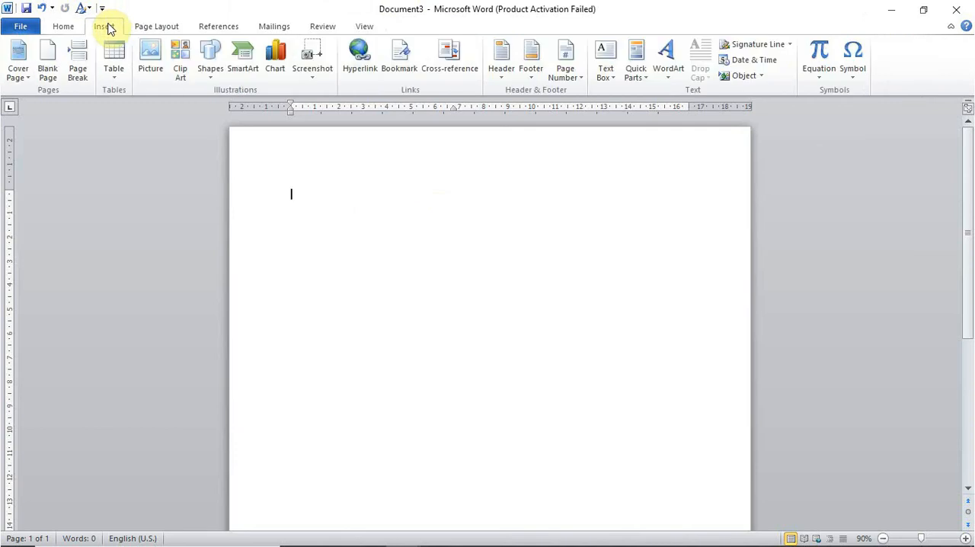
click(236, 60)
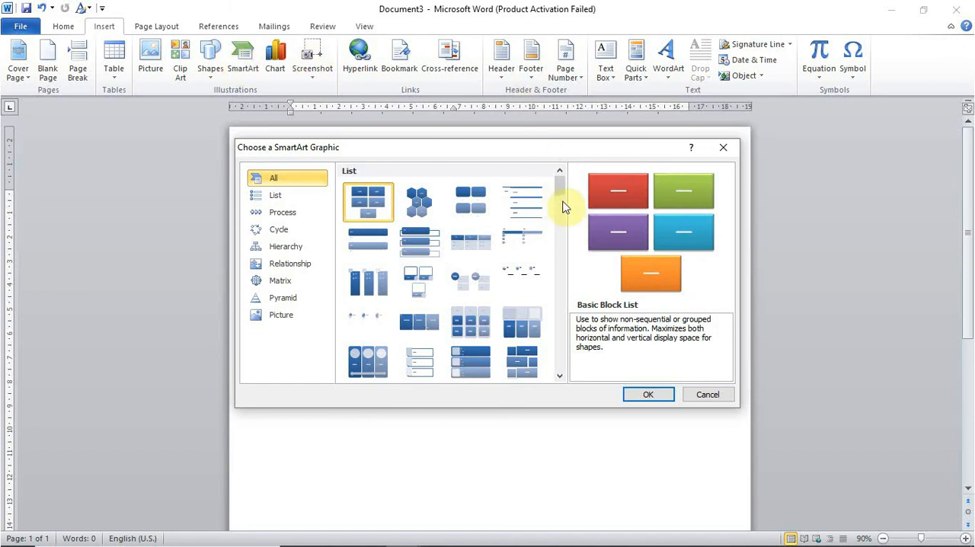
drag(559, 190, 554, 288)
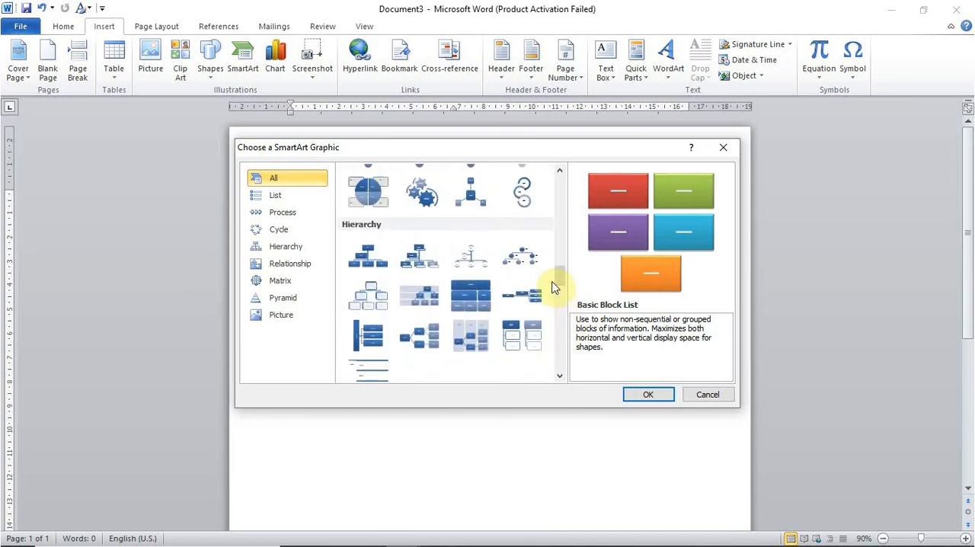
click(360, 268)
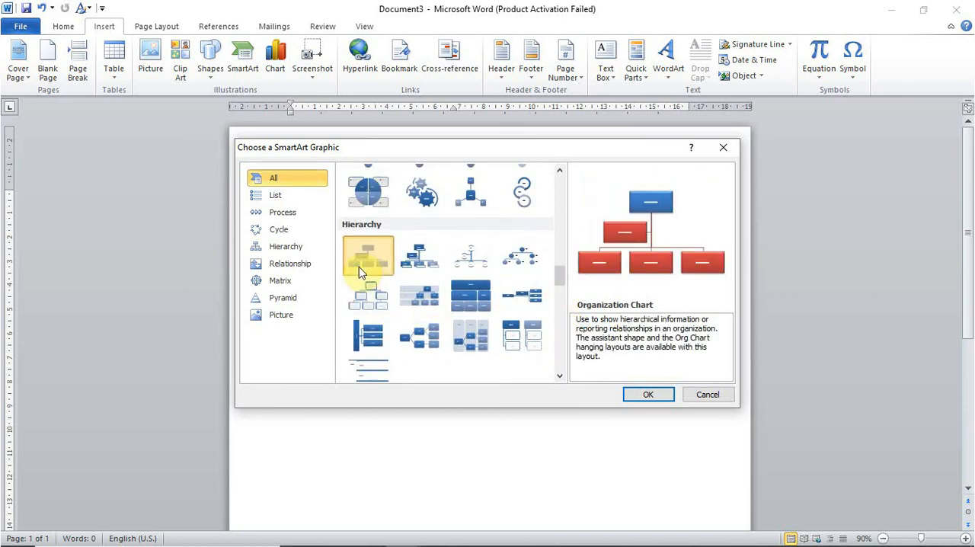
click(650, 395)
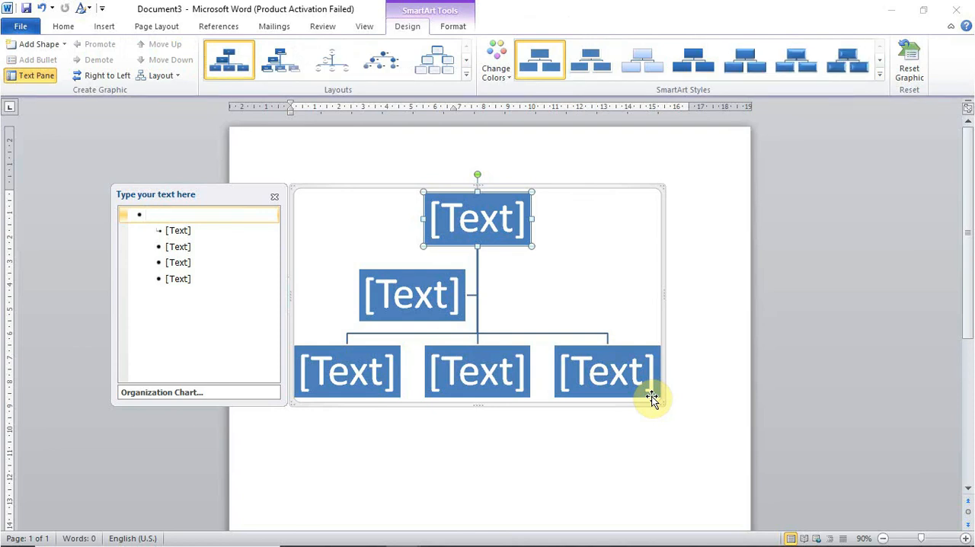
- Try an extra top-level entry in the organization chart's text pane, remove it, and close and reopen the pane
key(Return)
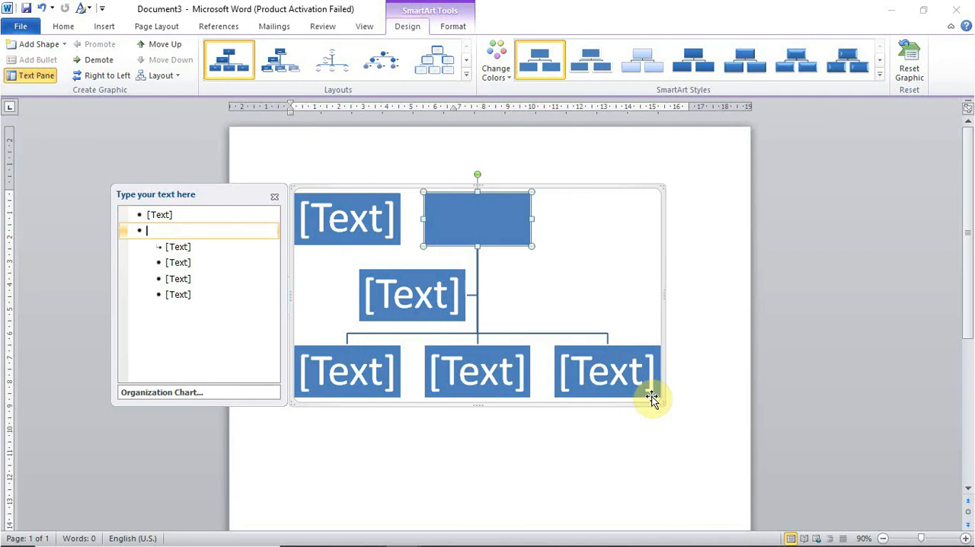
key(BackSpace)
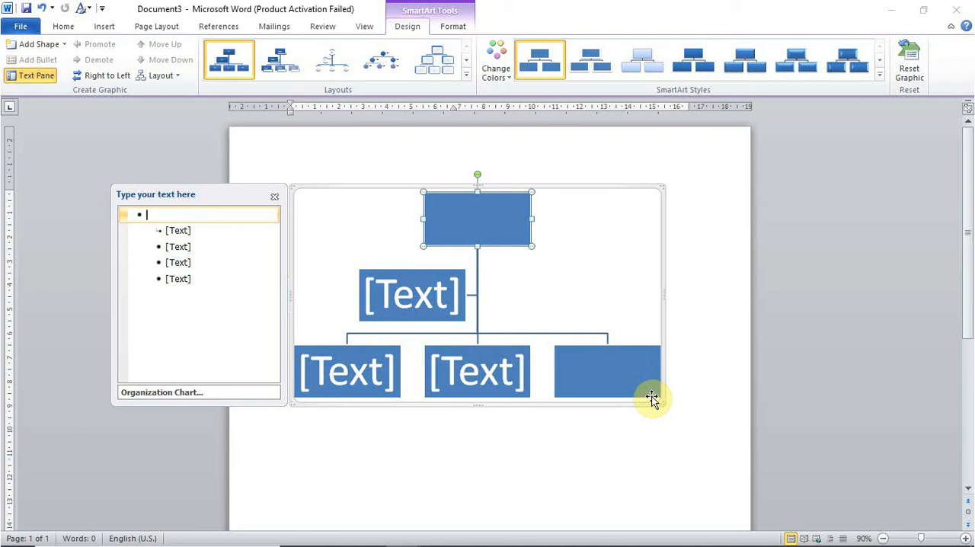
click(275, 198)
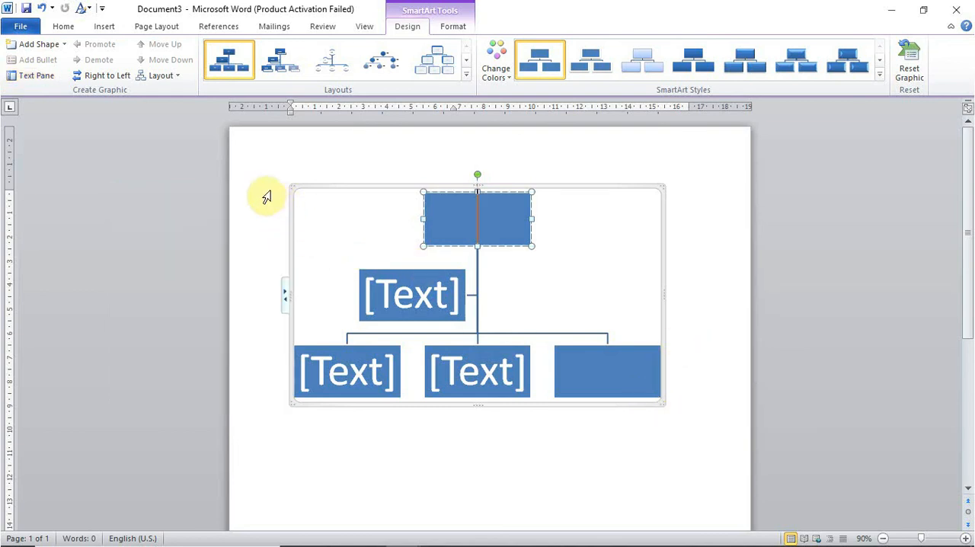
click(44, 77)
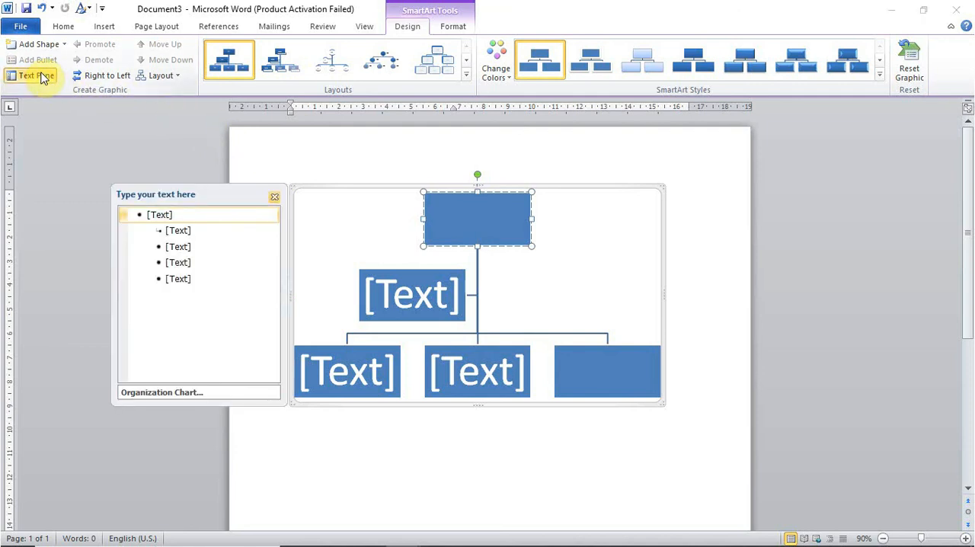
- Examine the options for adding shapes, the branch layouts and the layout gallery for the organization chart
click(64, 45)
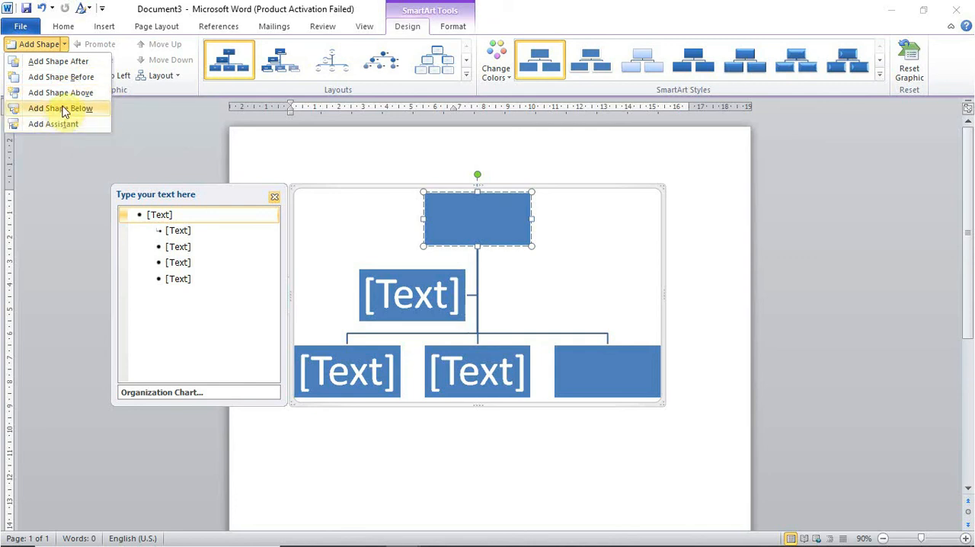
click(153, 131)
click(181, 77)
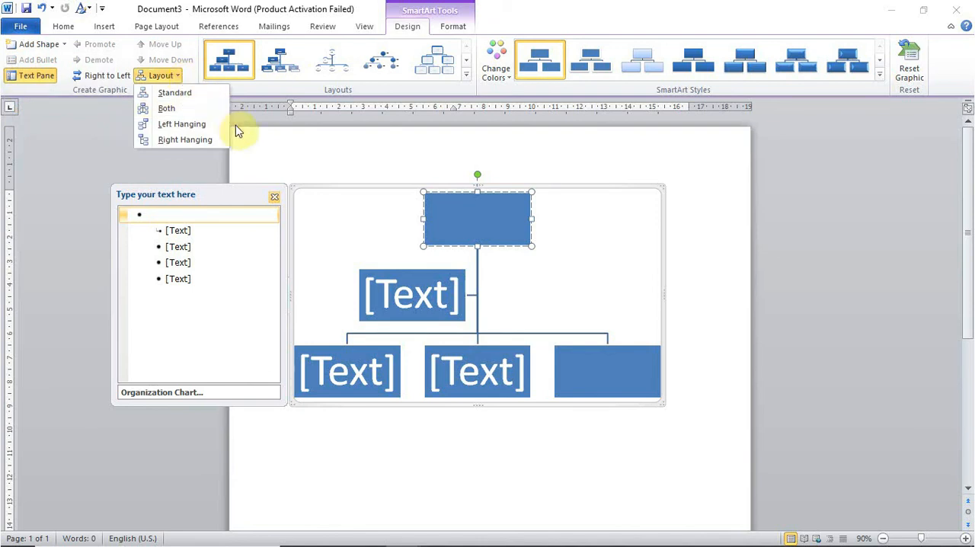
click(467, 78)
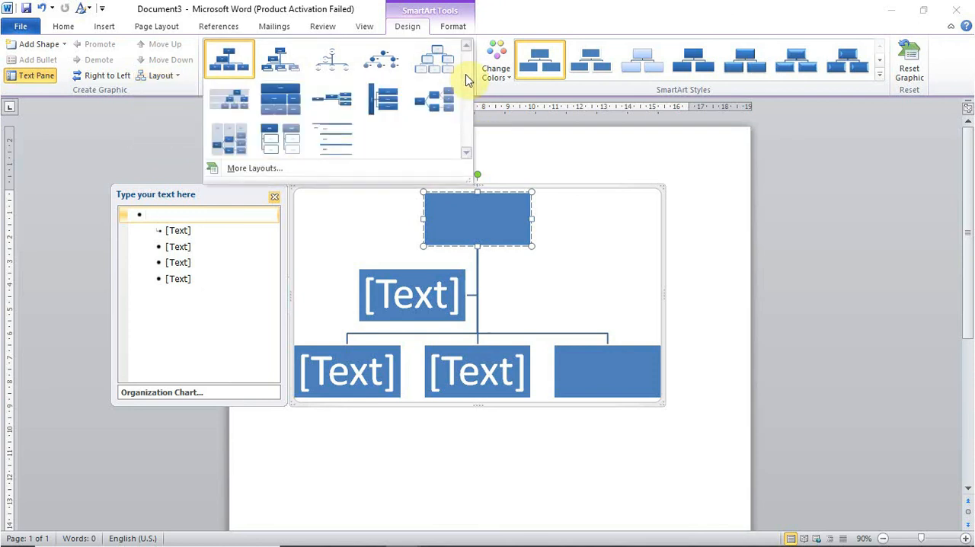
click(533, 135)
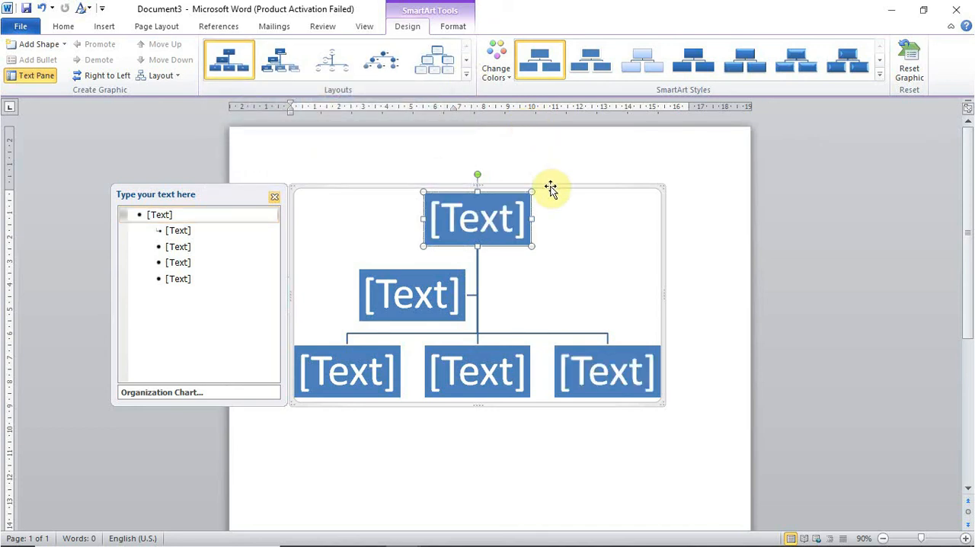
- Hide the text pane and change the chart to the hierarchy layout with outlined white boxes over offset blue blocks
click(275, 197)
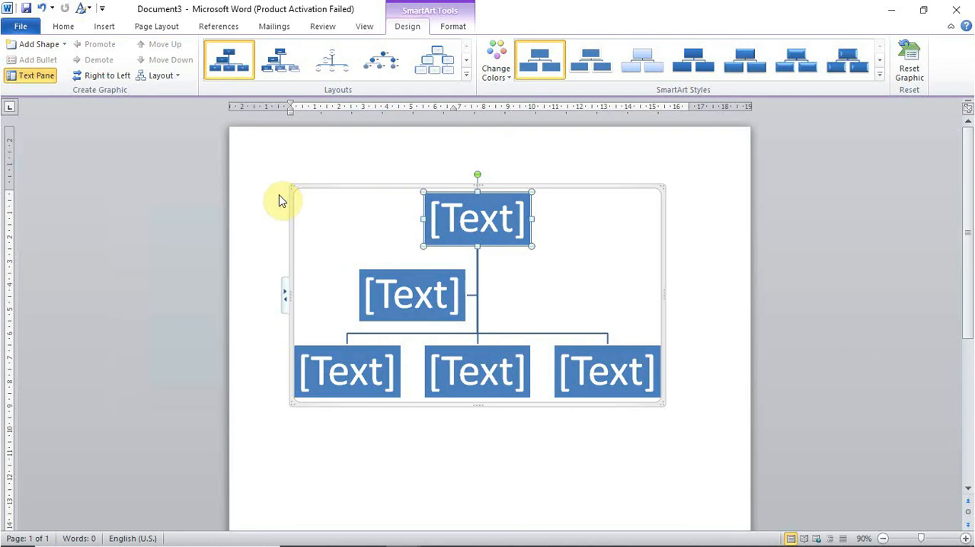
click(466, 74)
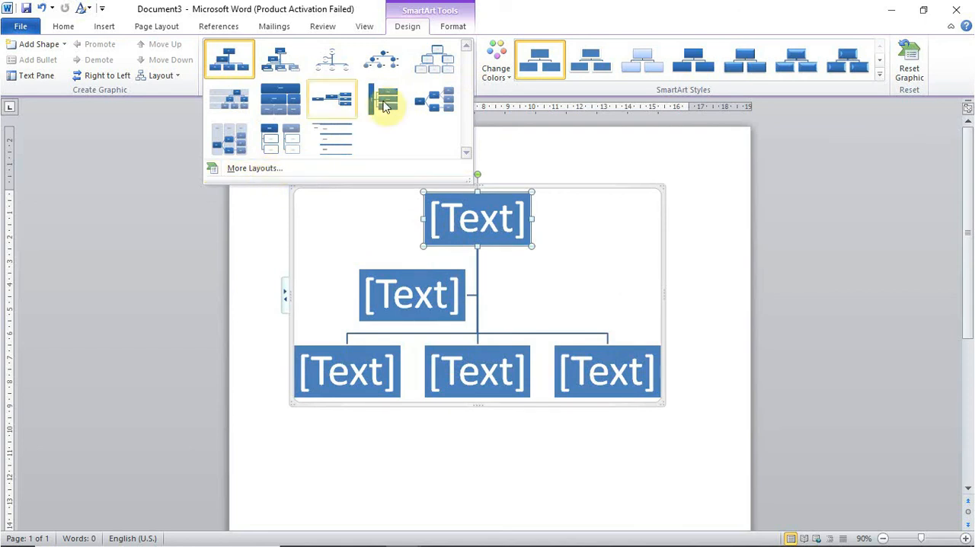
click(436, 76)
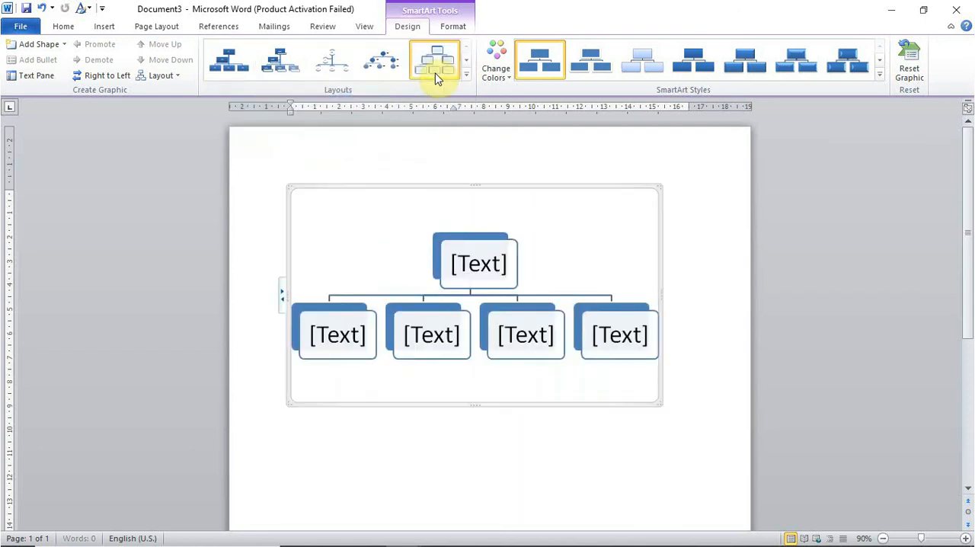
- Preview the 3-D SmartArt styles and the colorful color variations on the hierarchy chart
click(879, 74)
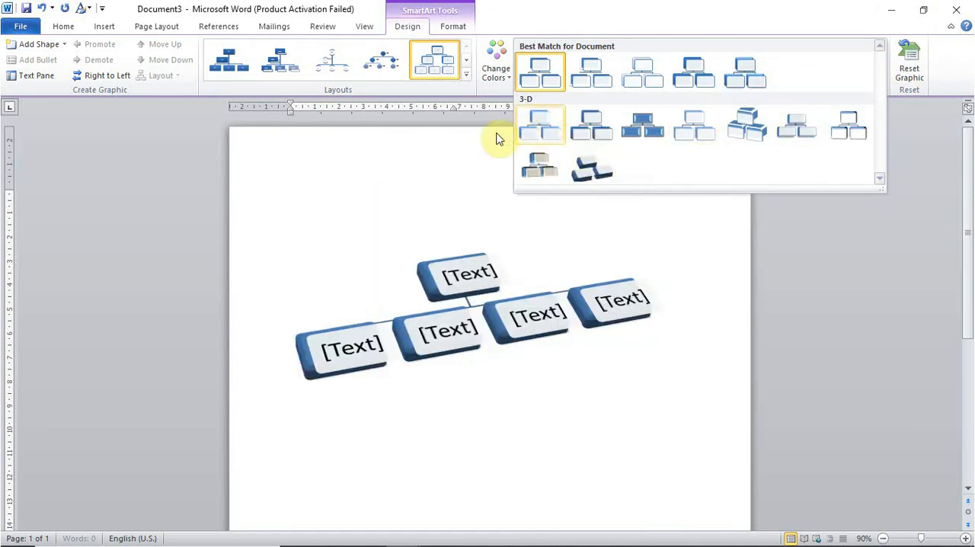
click(496, 68)
click(496, 69)
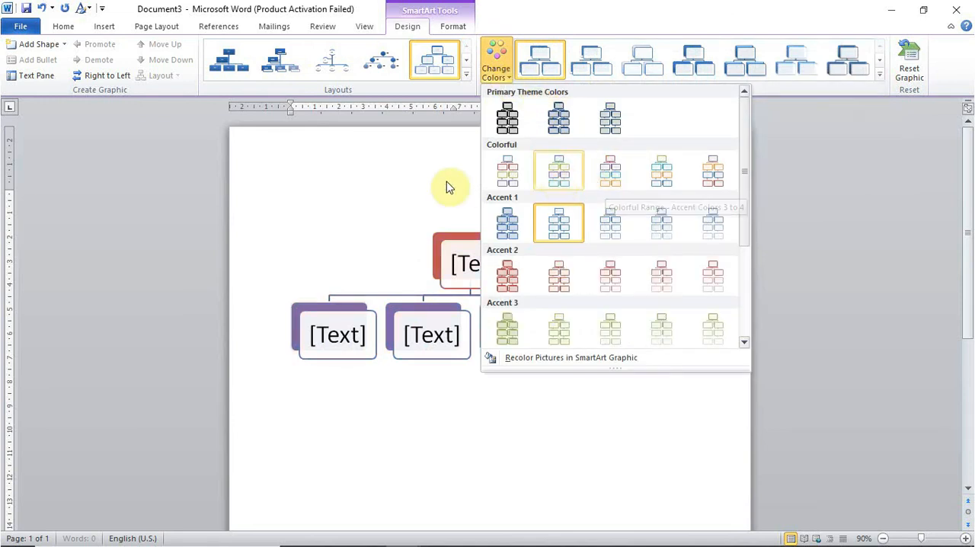
click(494, 67)
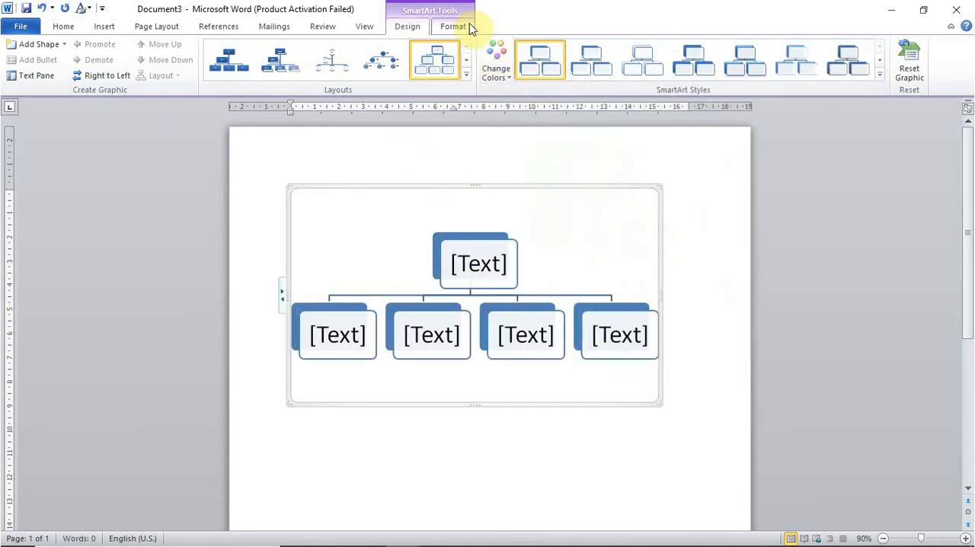
- Preview shape fill colors such as Red, Accent 2 on the chart and examine its text wrapping options
click(469, 28)
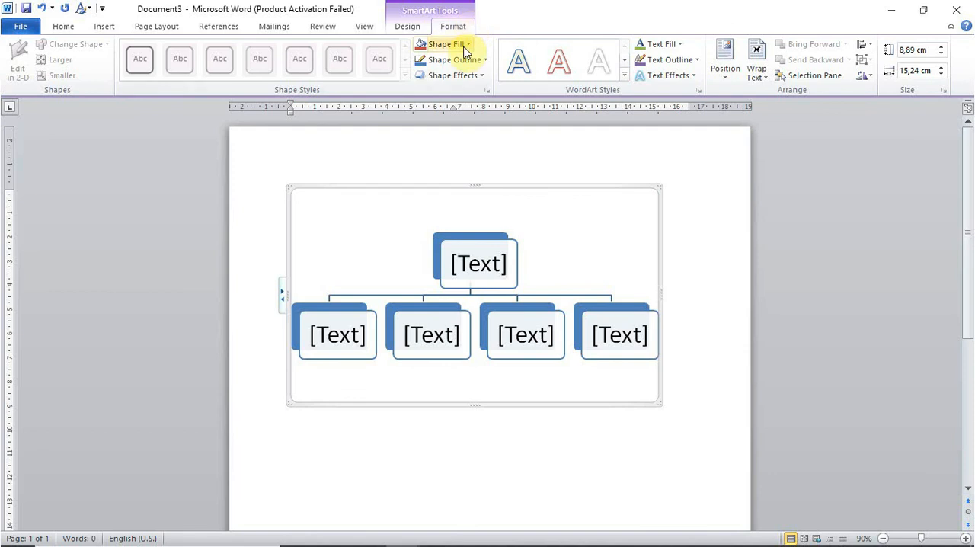
click(465, 44)
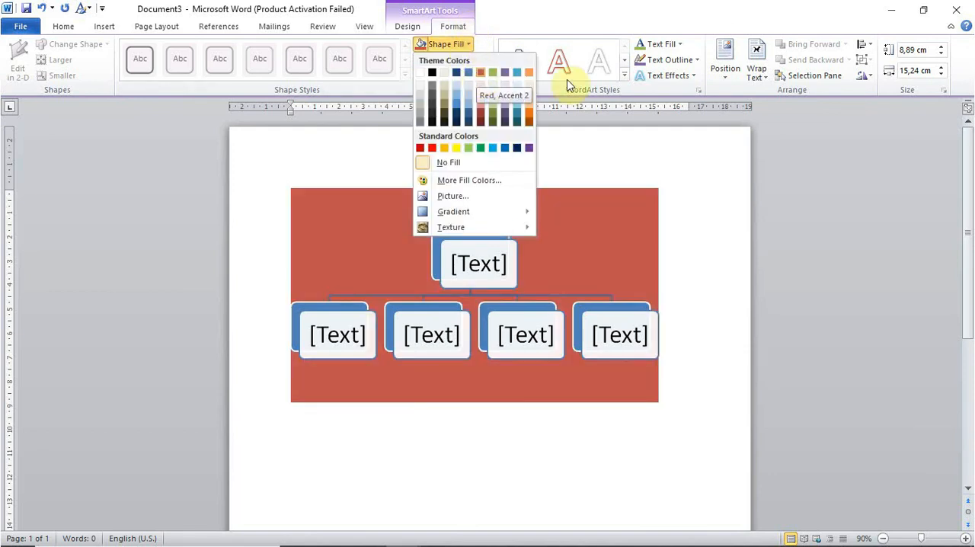
click(668, 134)
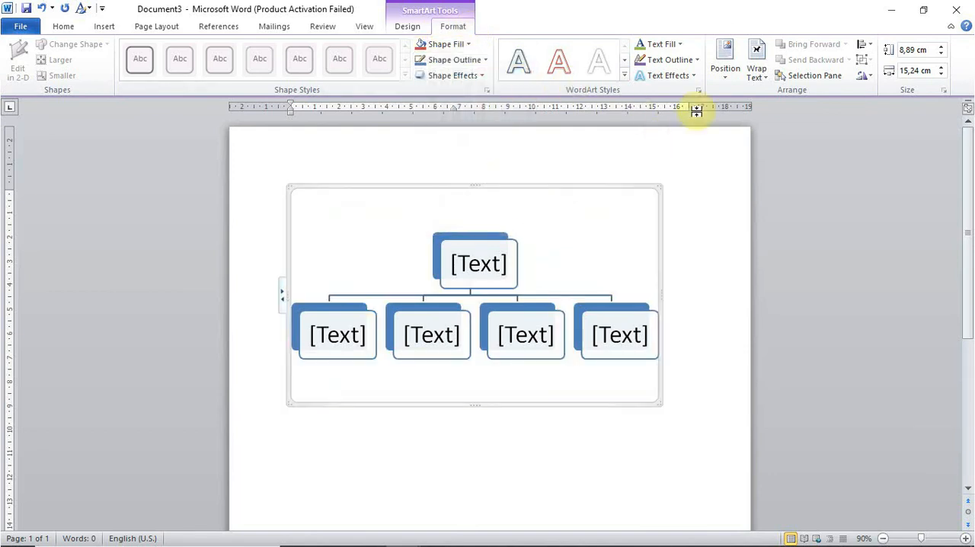
click(756, 72)
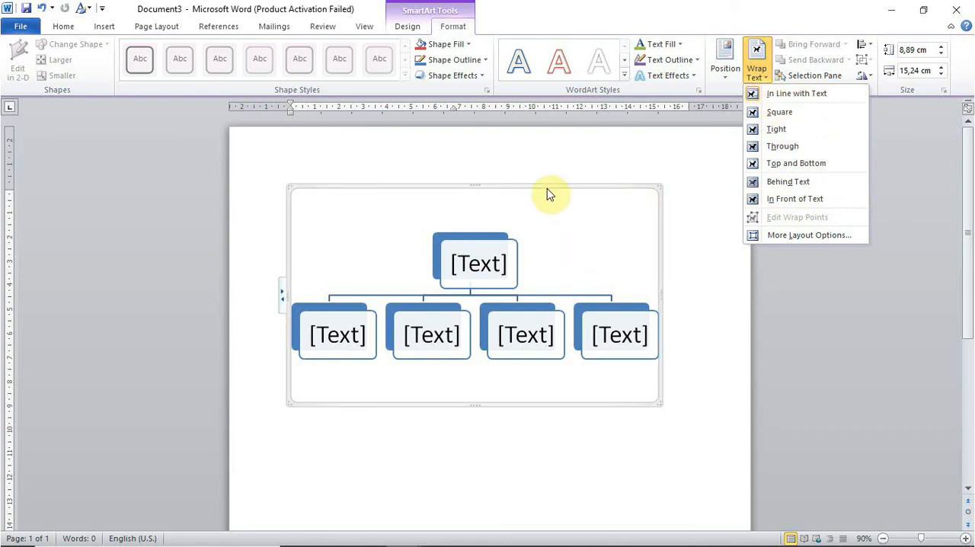
click(548, 194)
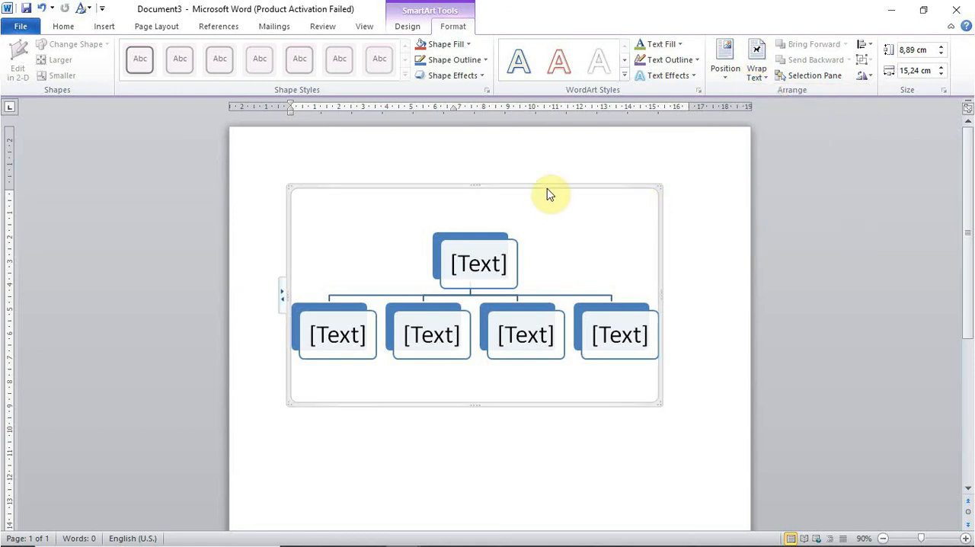
- Compare the Pertemuan 8 Smart Art topics in the Materi MS. Word_2010 PDF with Document3 and review the LEVEL 3 topic list
key(alt+Tab)
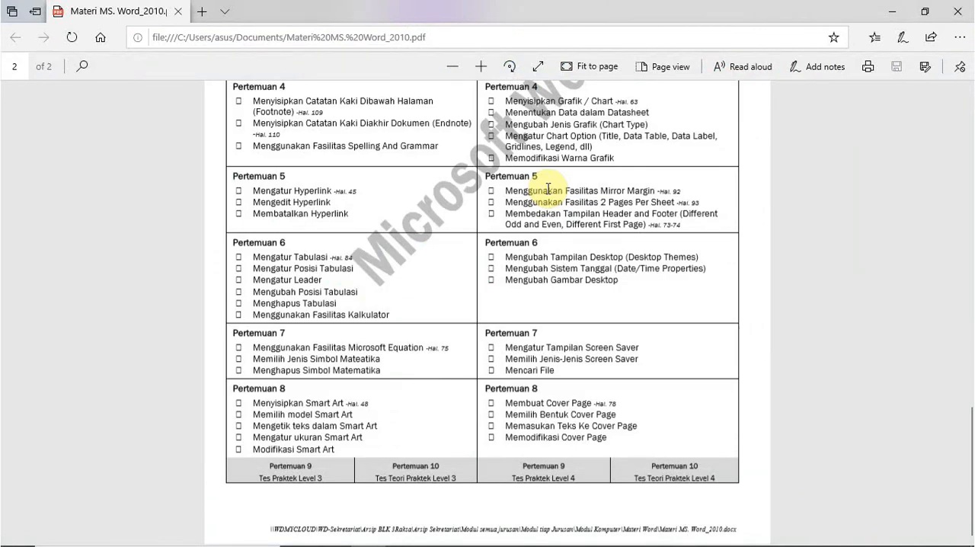
key(alt+Tab)
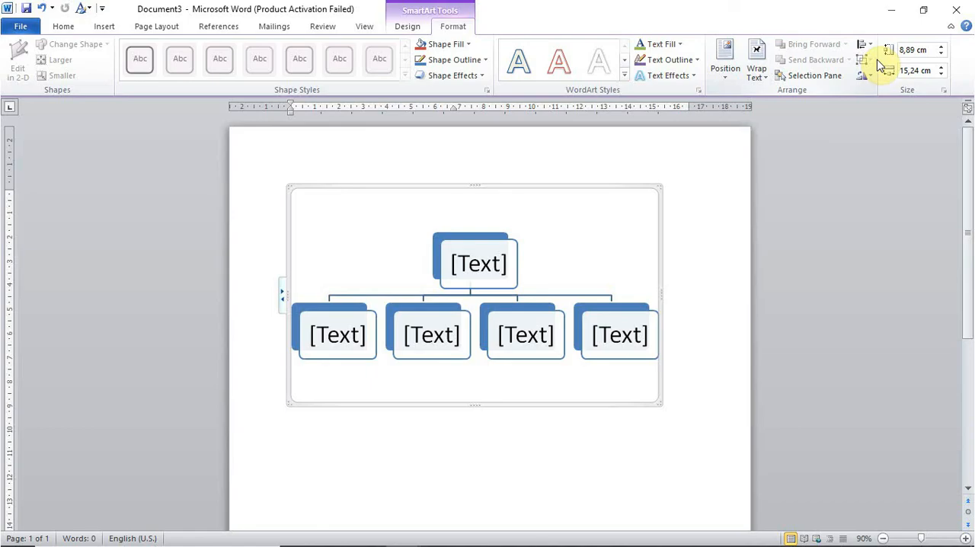
key(alt+Tab)
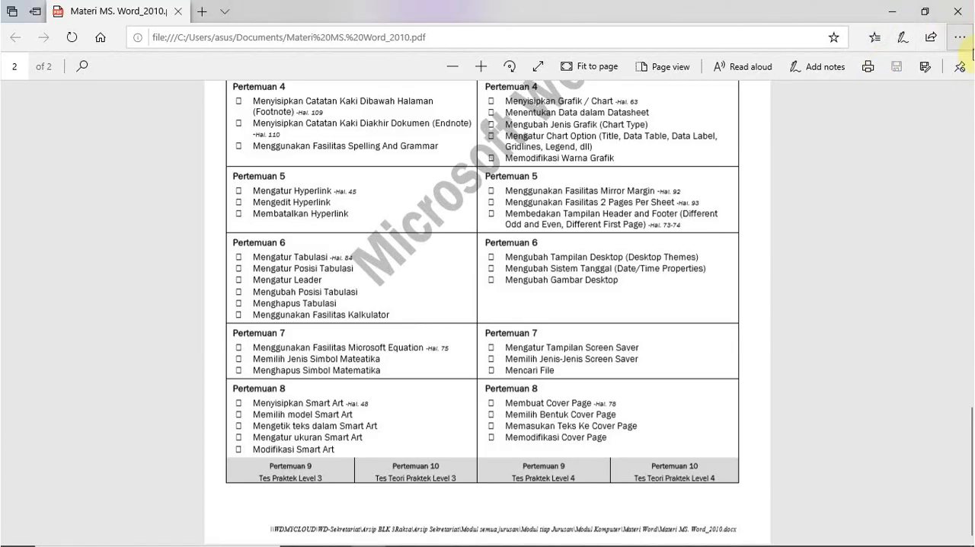
drag(972, 431, 968, 305)
scroll(457, 506, up, 1)
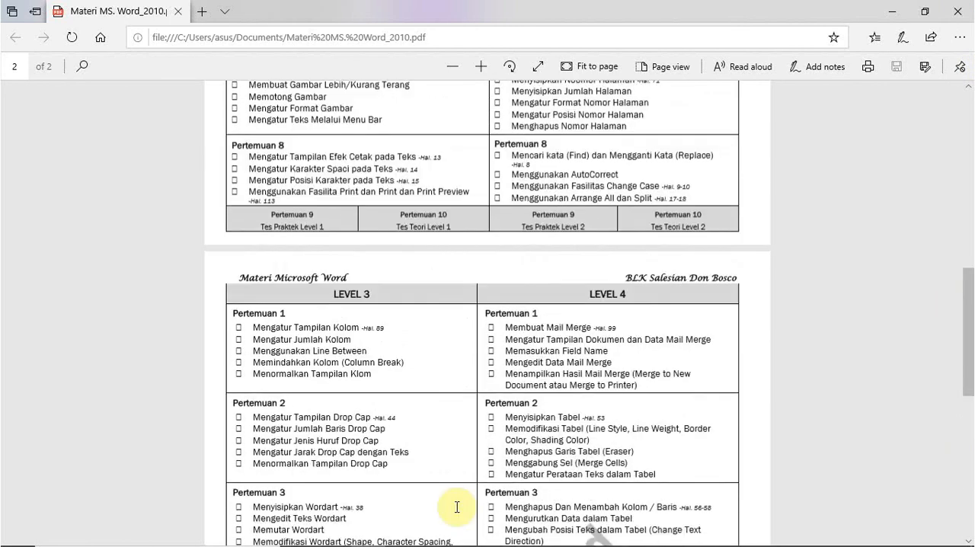
mouse_move(472, 542)
click(612, 535)
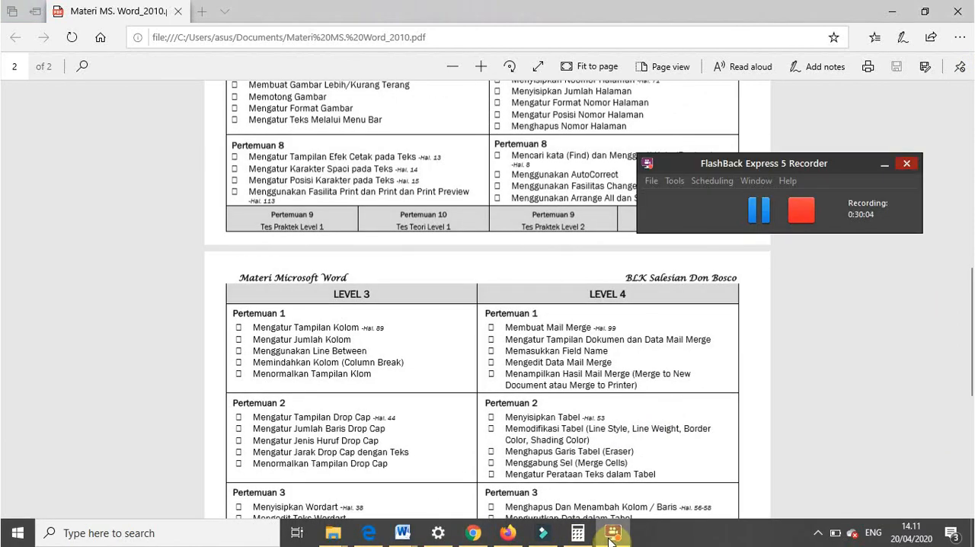